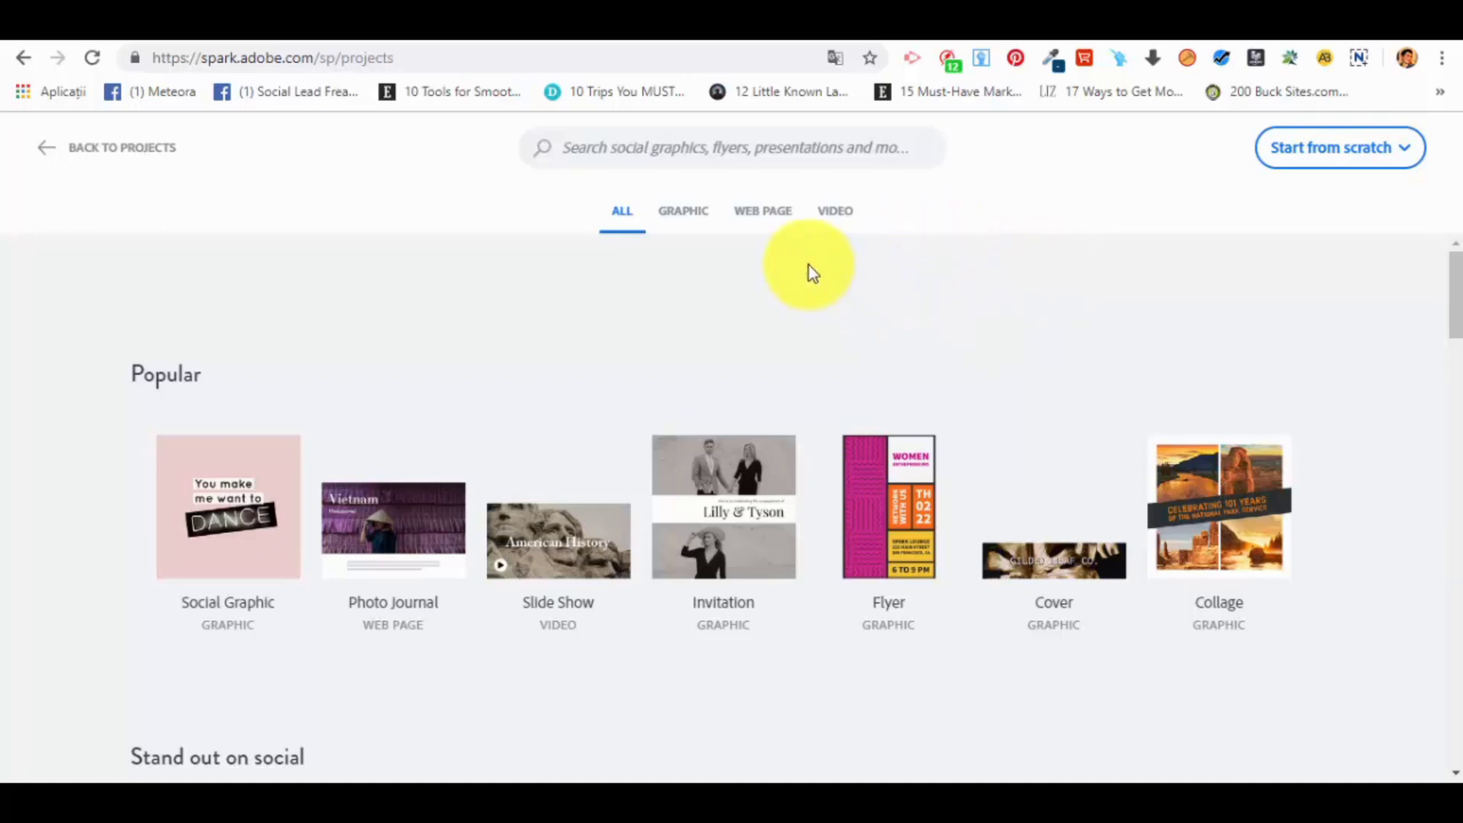
Step: Filter the templates to graphics and open the Instagram Promo template with the black-framed portrait
click(698, 217)
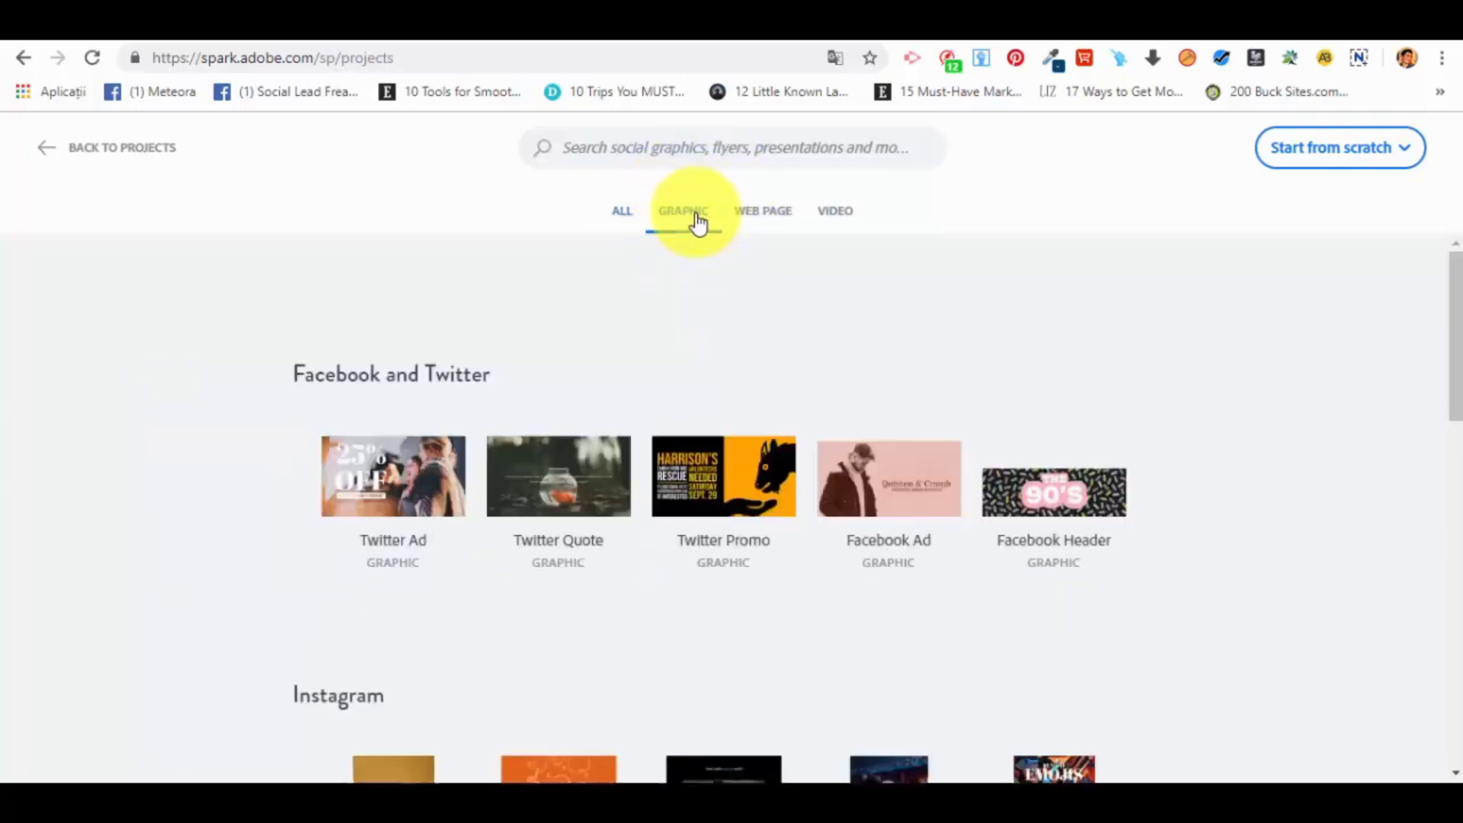
scroll(598, 349, down, 1)
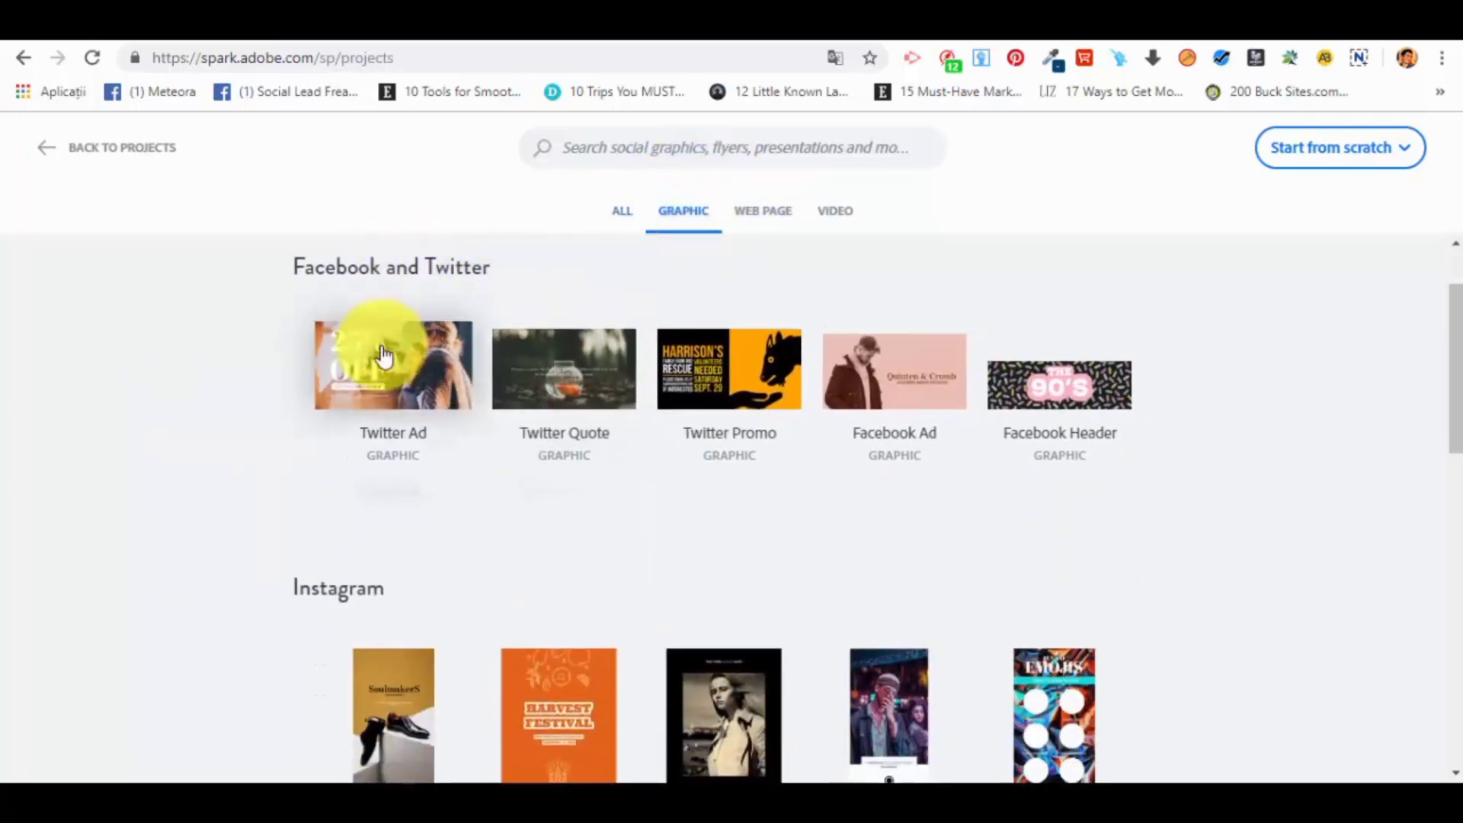
scroll(532, 527, down, 1)
scroll(981, 663, up, 1)
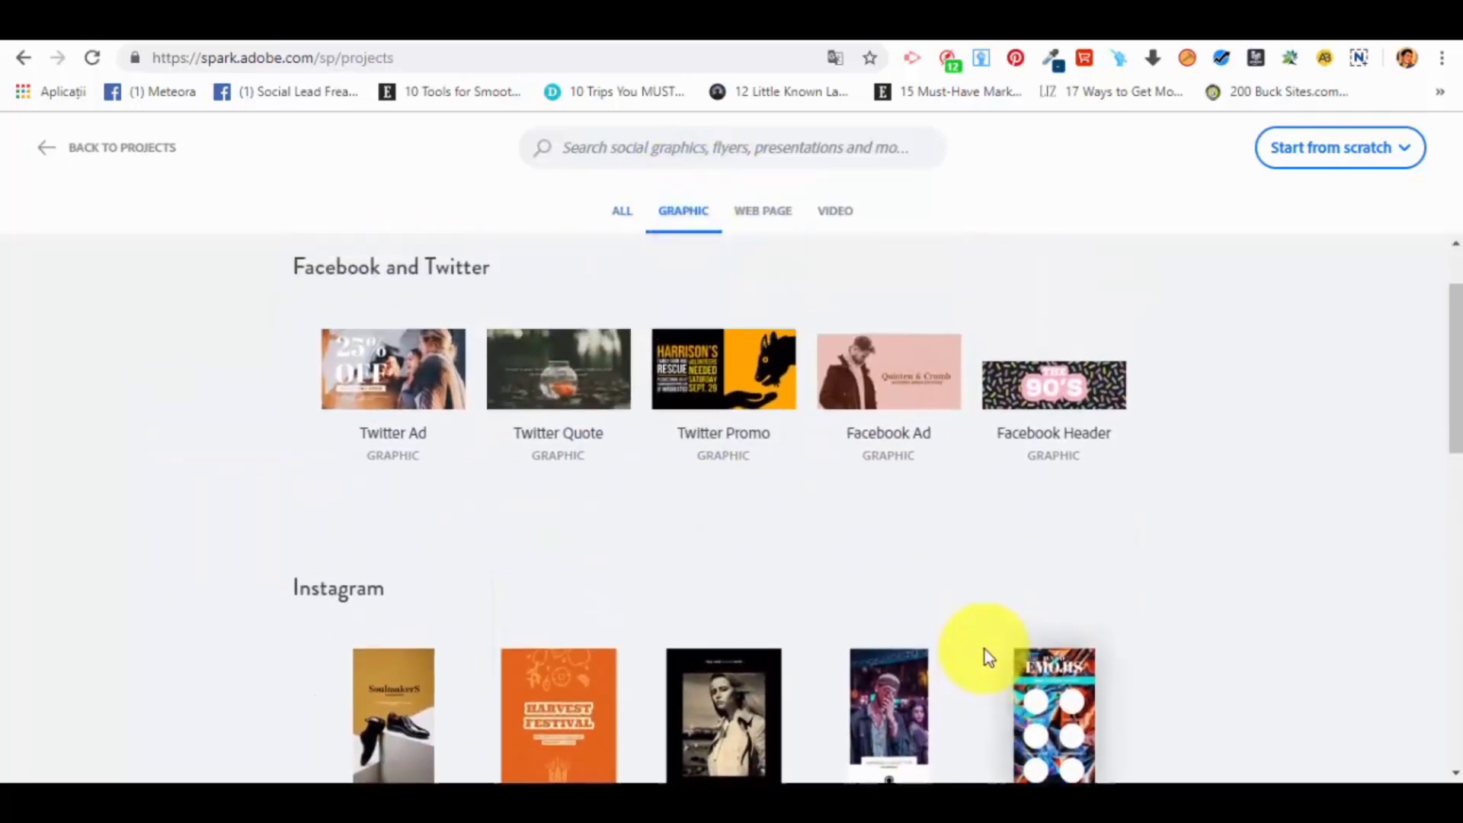
scroll(973, 526, down, 2)
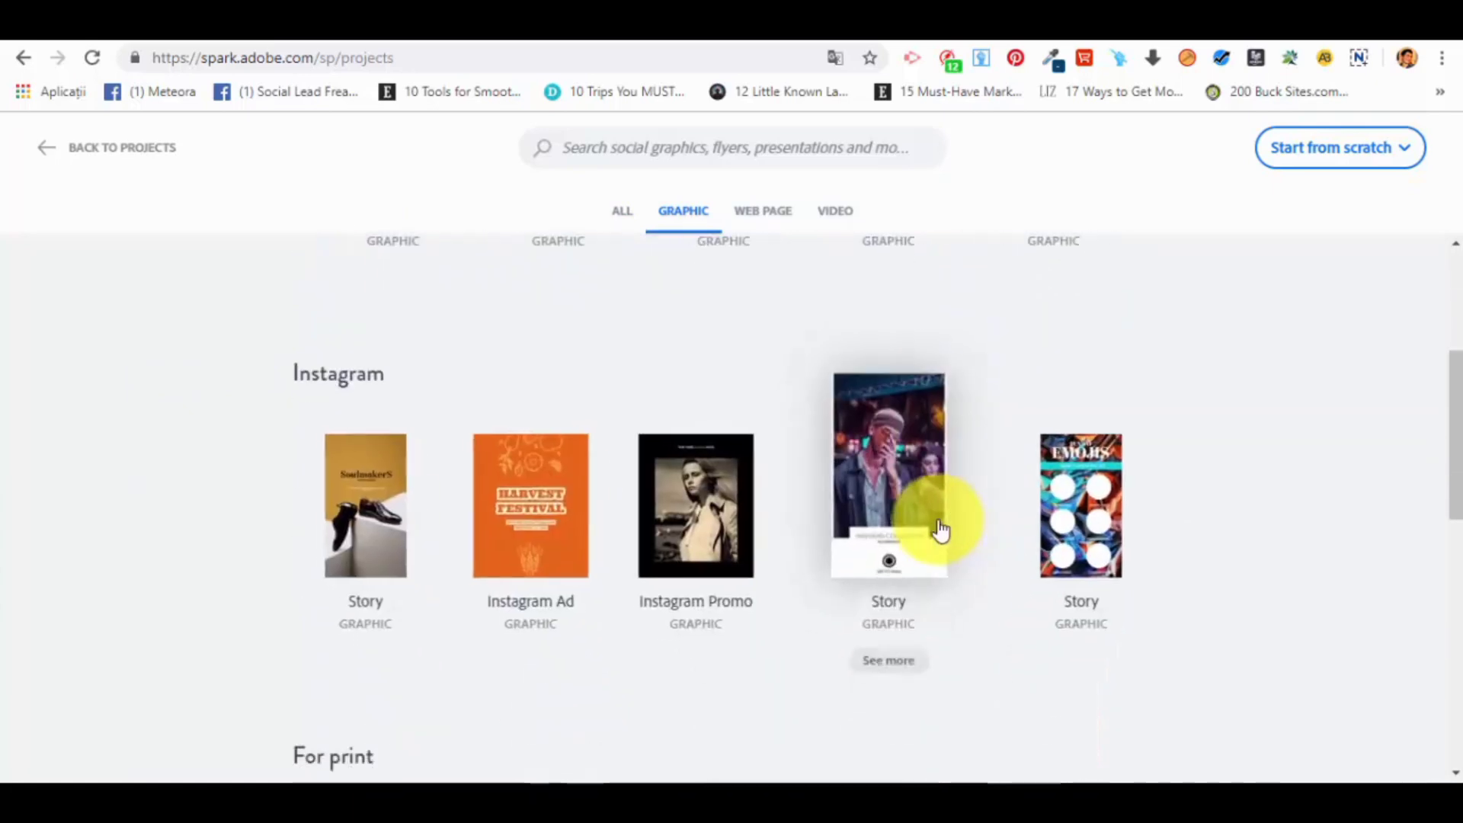
click(725, 516)
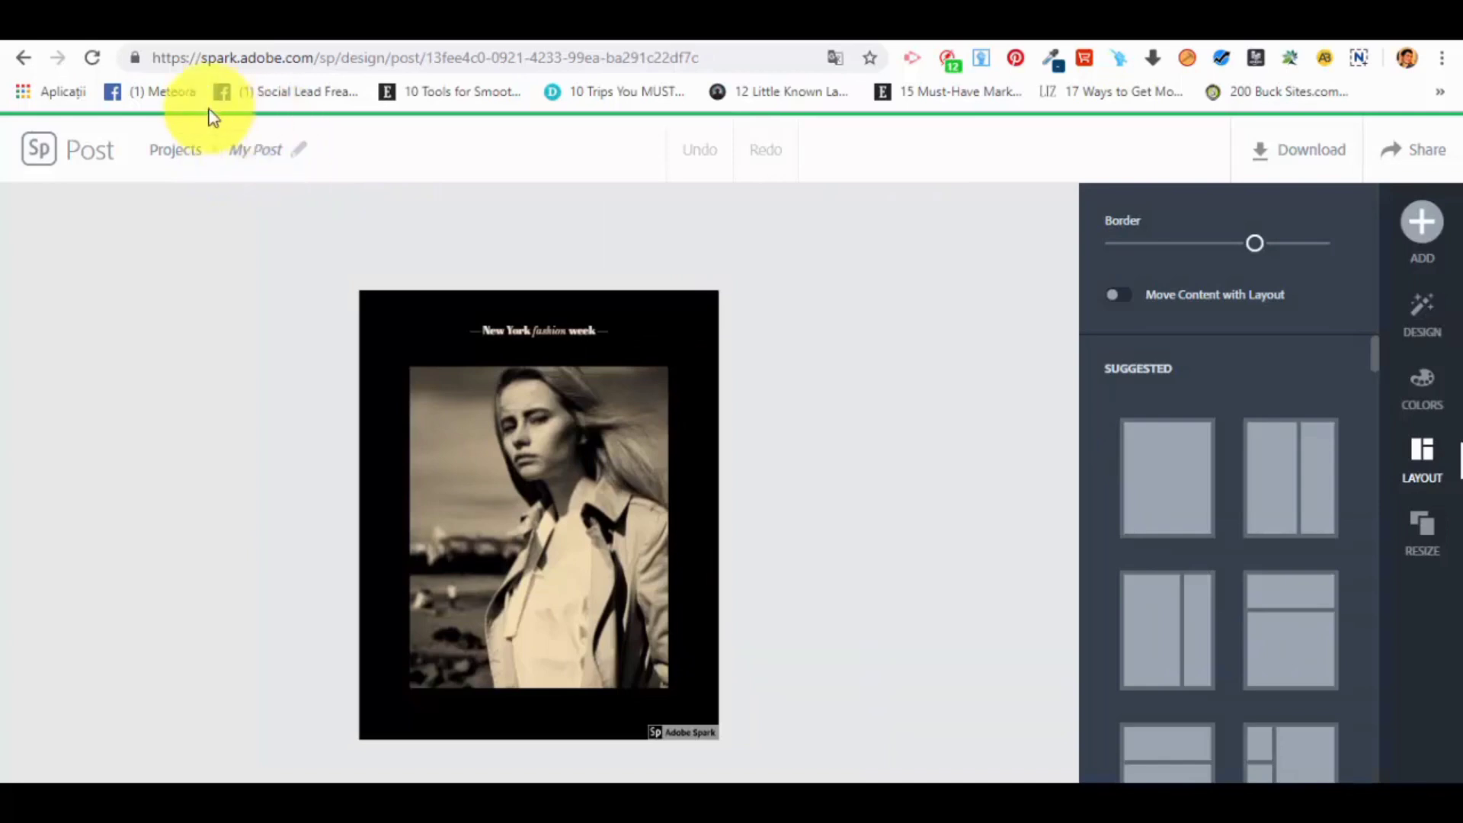
Step: Rename the project as Test 1
click(249, 155)
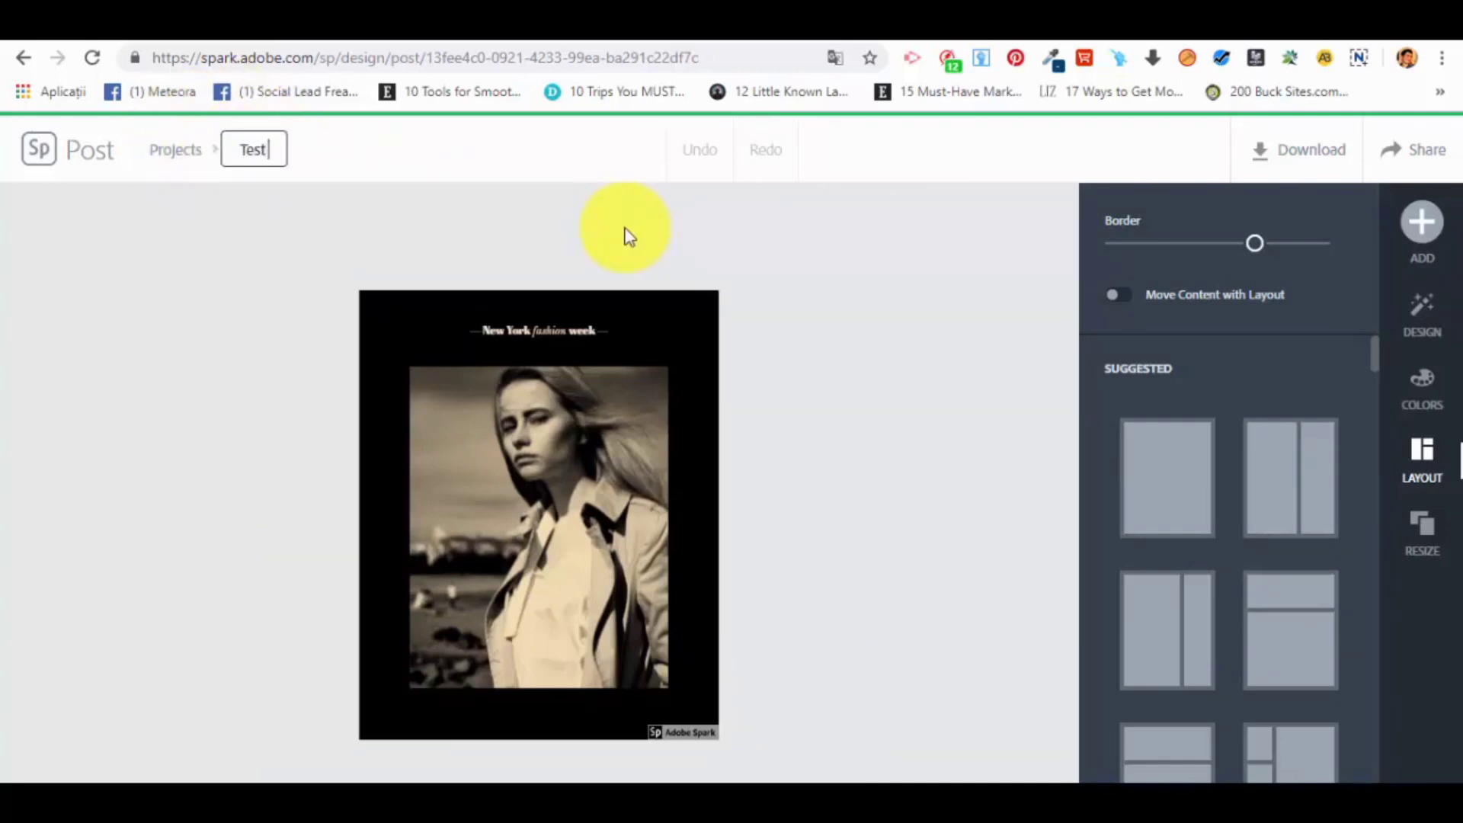
click(198, 150)
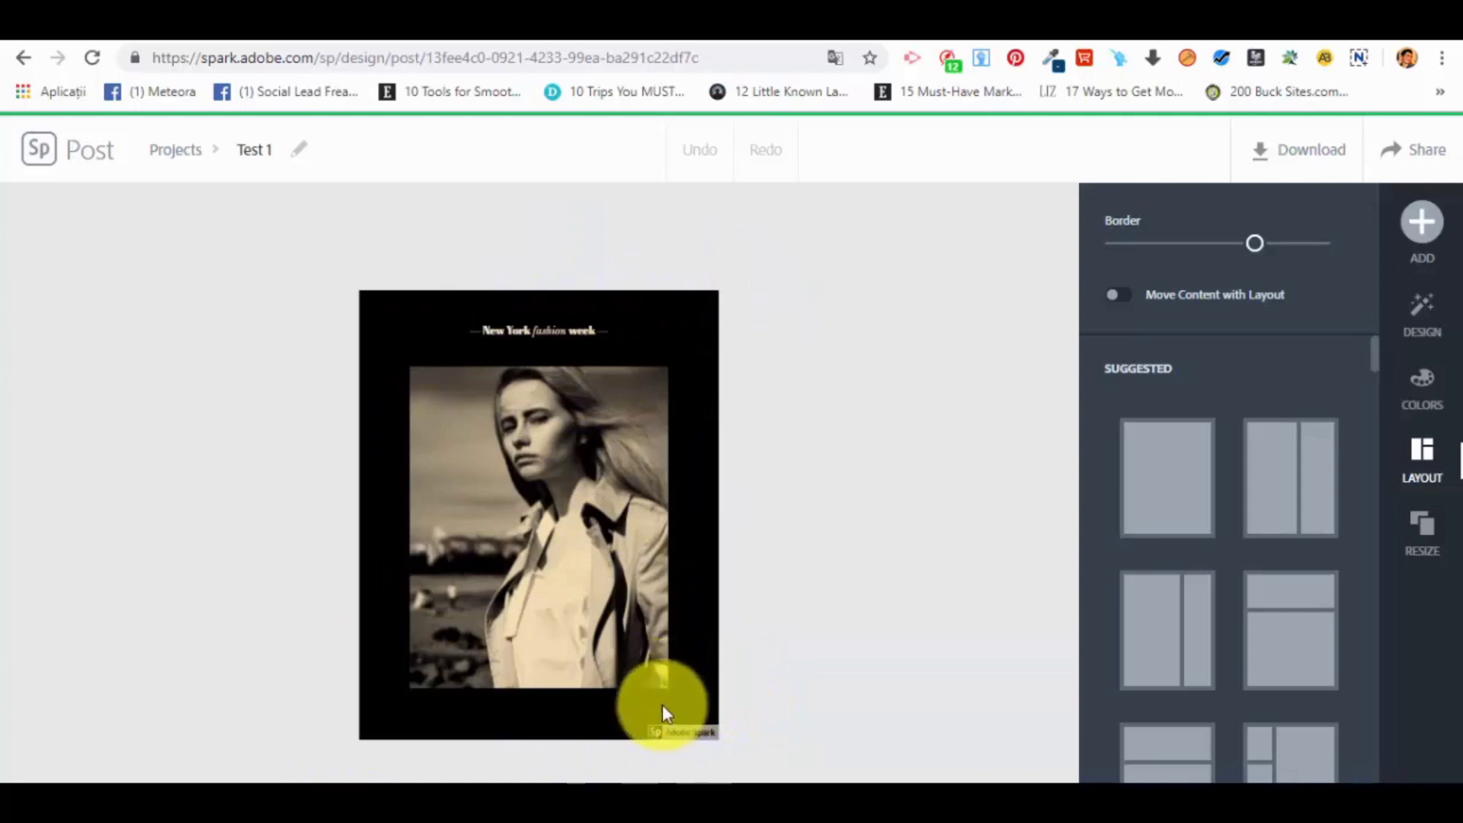
click(688, 736)
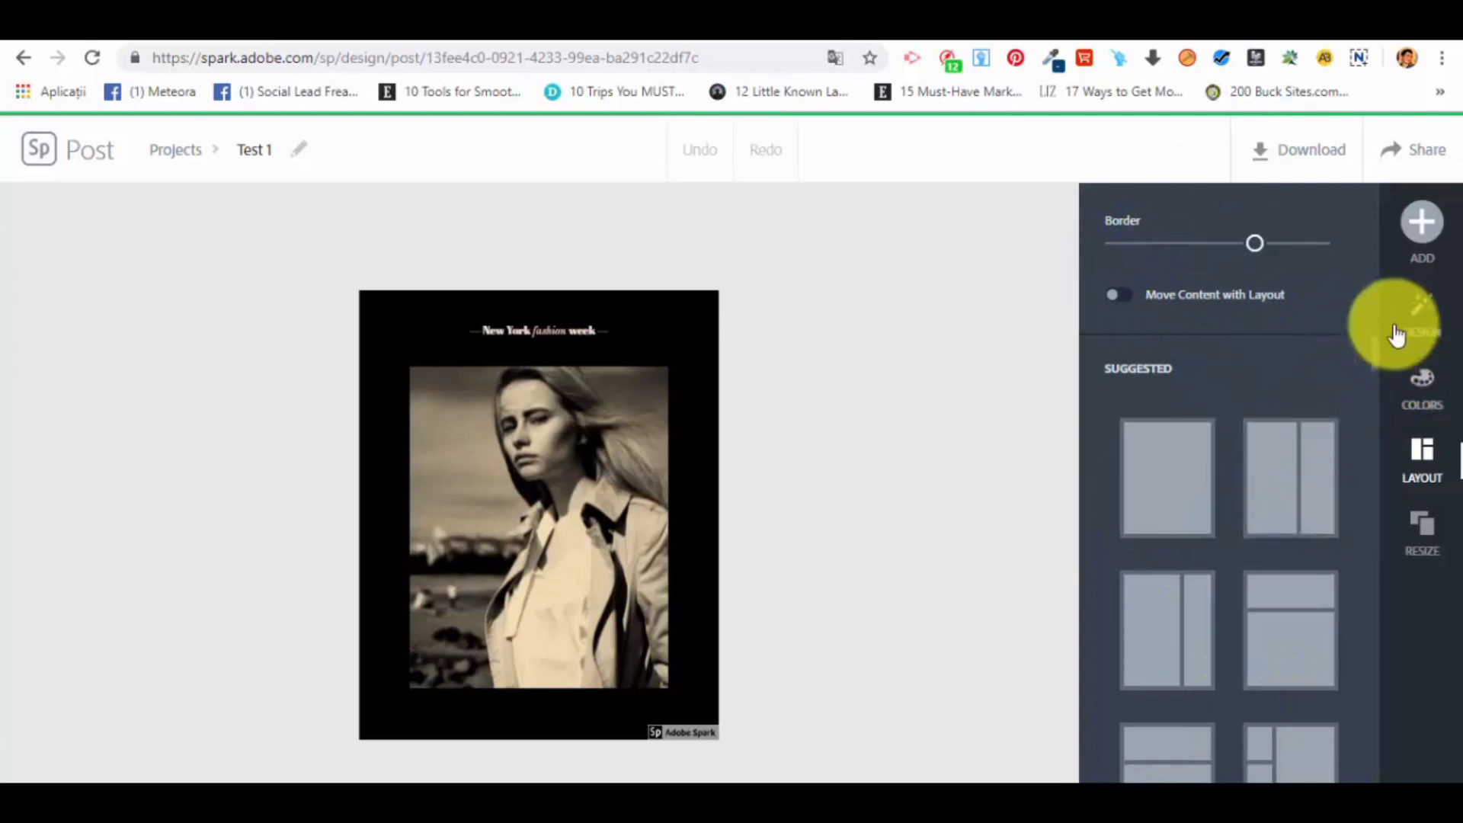
Step: Examine the suggested and grid layouts and the types of content that can be added to the post
scroll(1381, 364, down, 5)
scroll(1365, 443, up, 2)
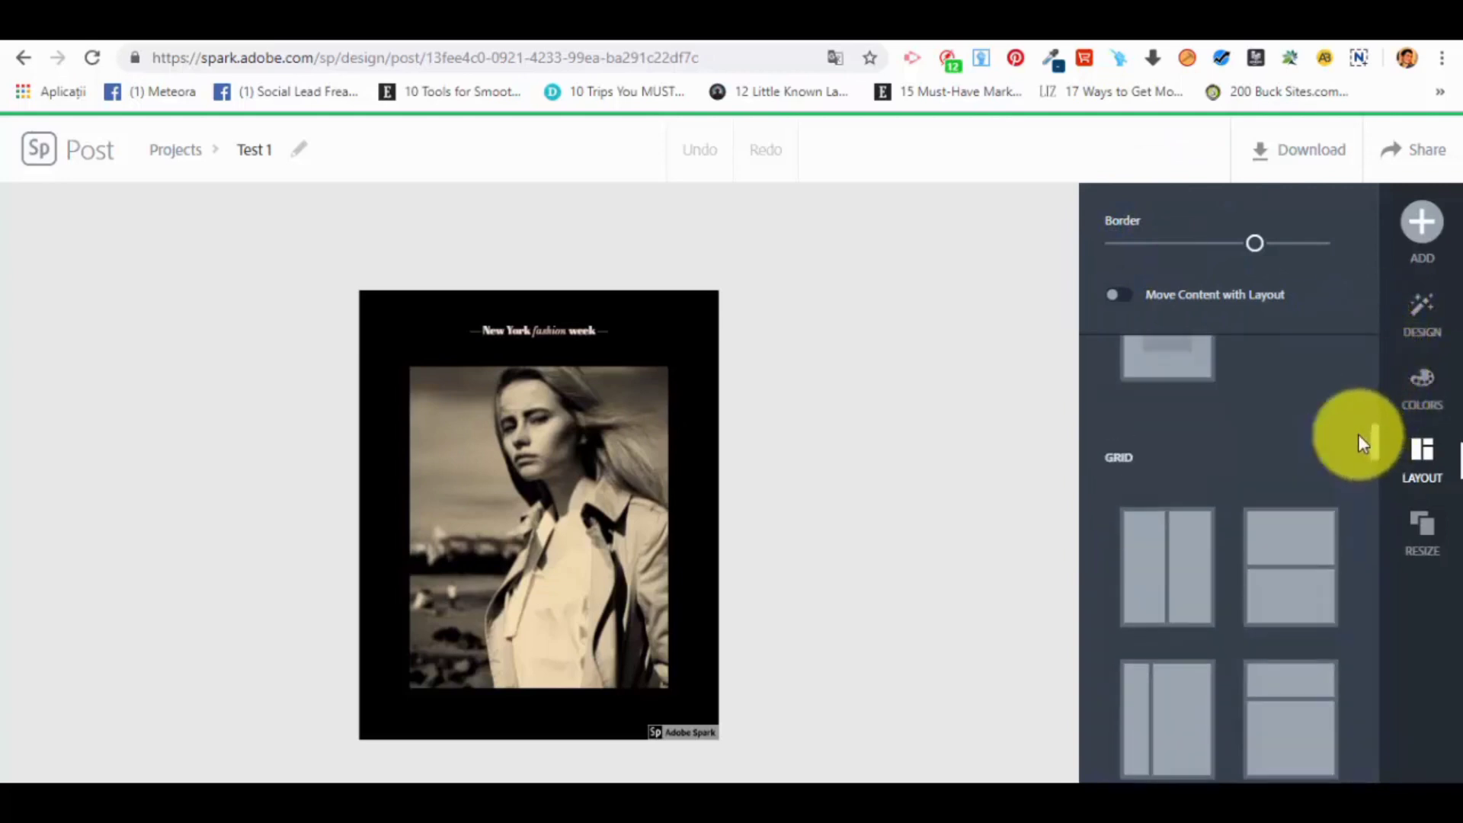
scroll(1363, 442, down, 7)
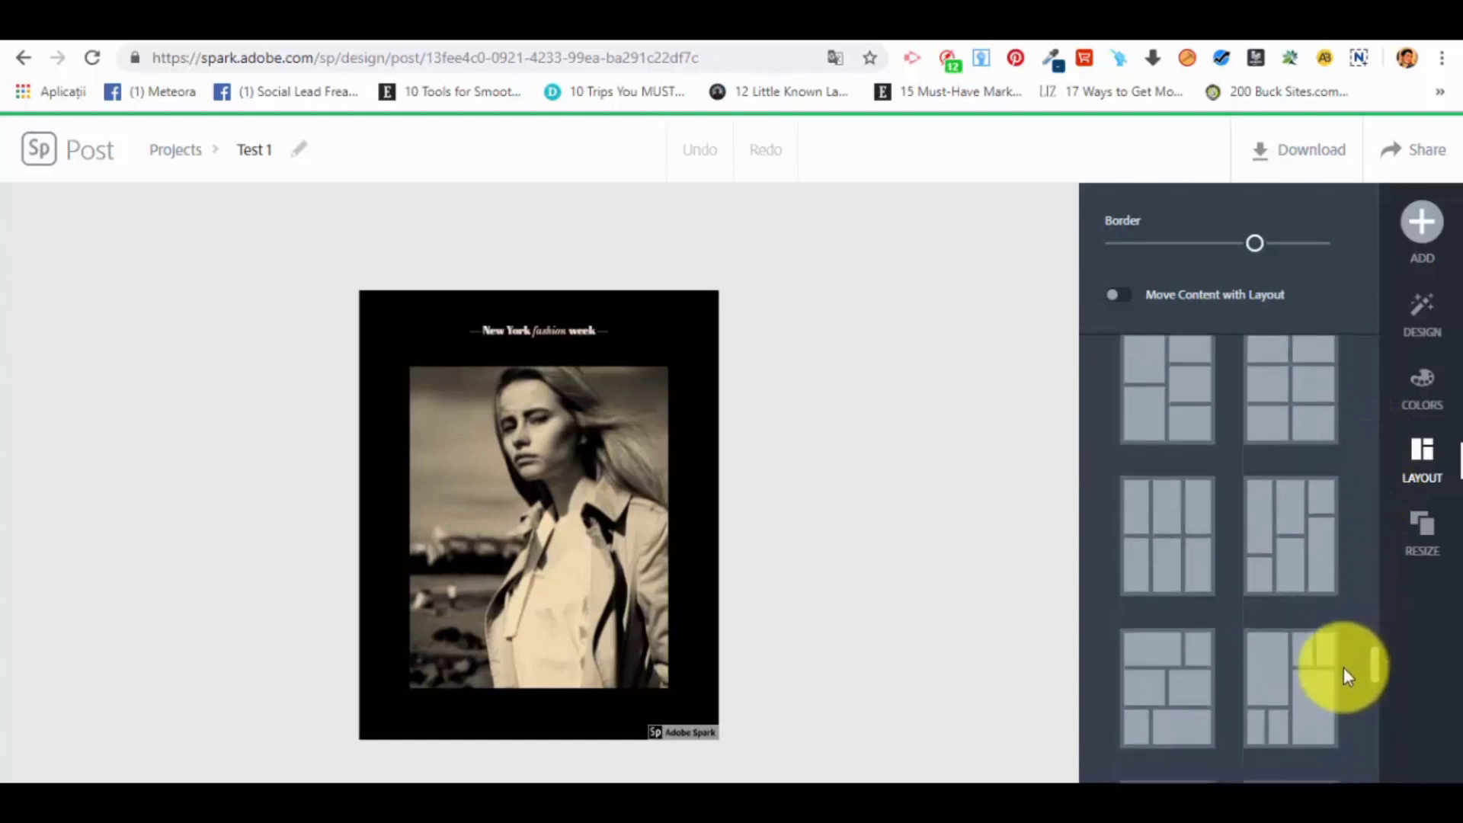
scroll(1340, 703, up, 10)
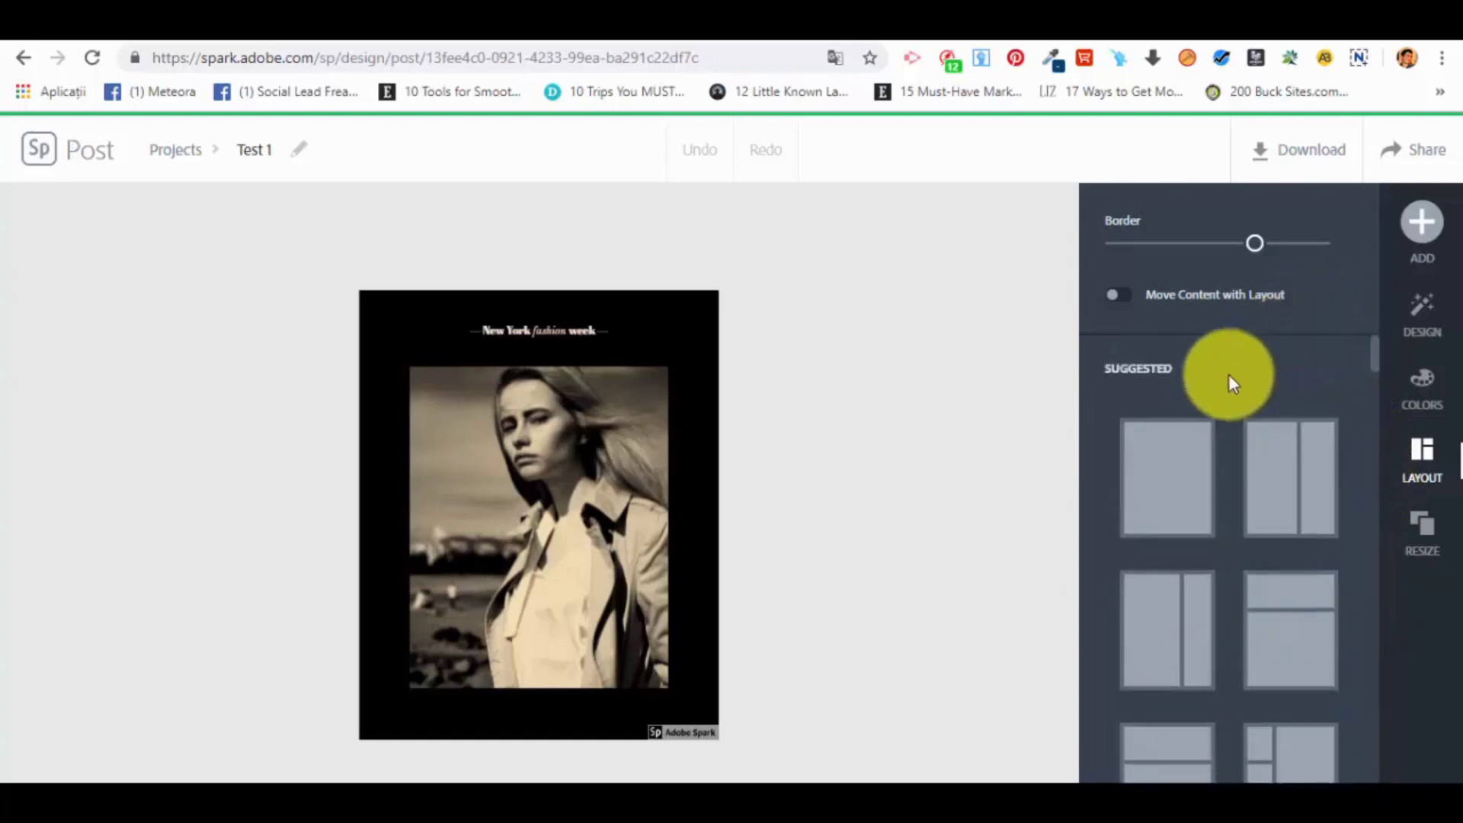
click(1422, 222)
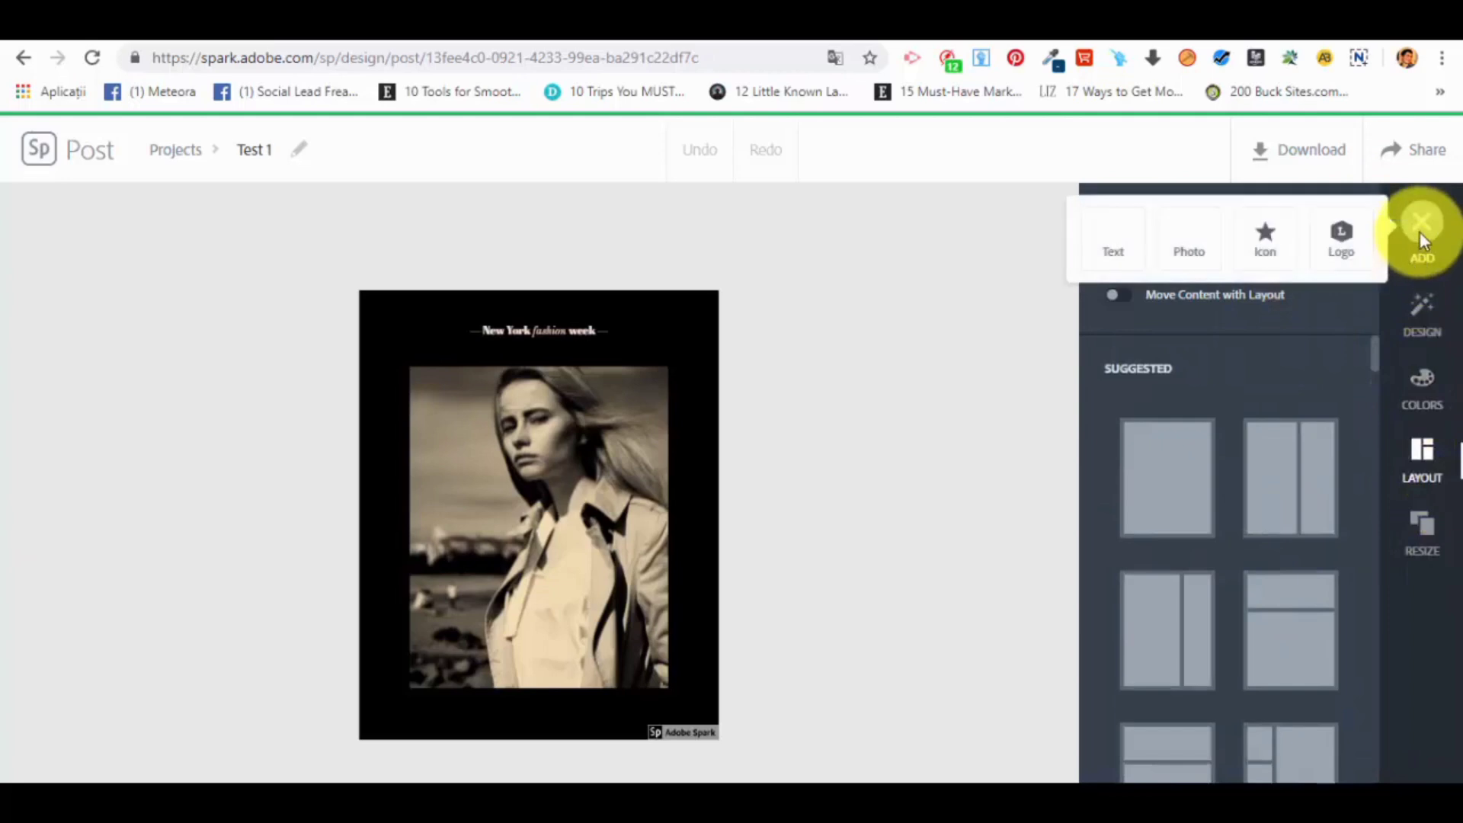
click(1420, 418)
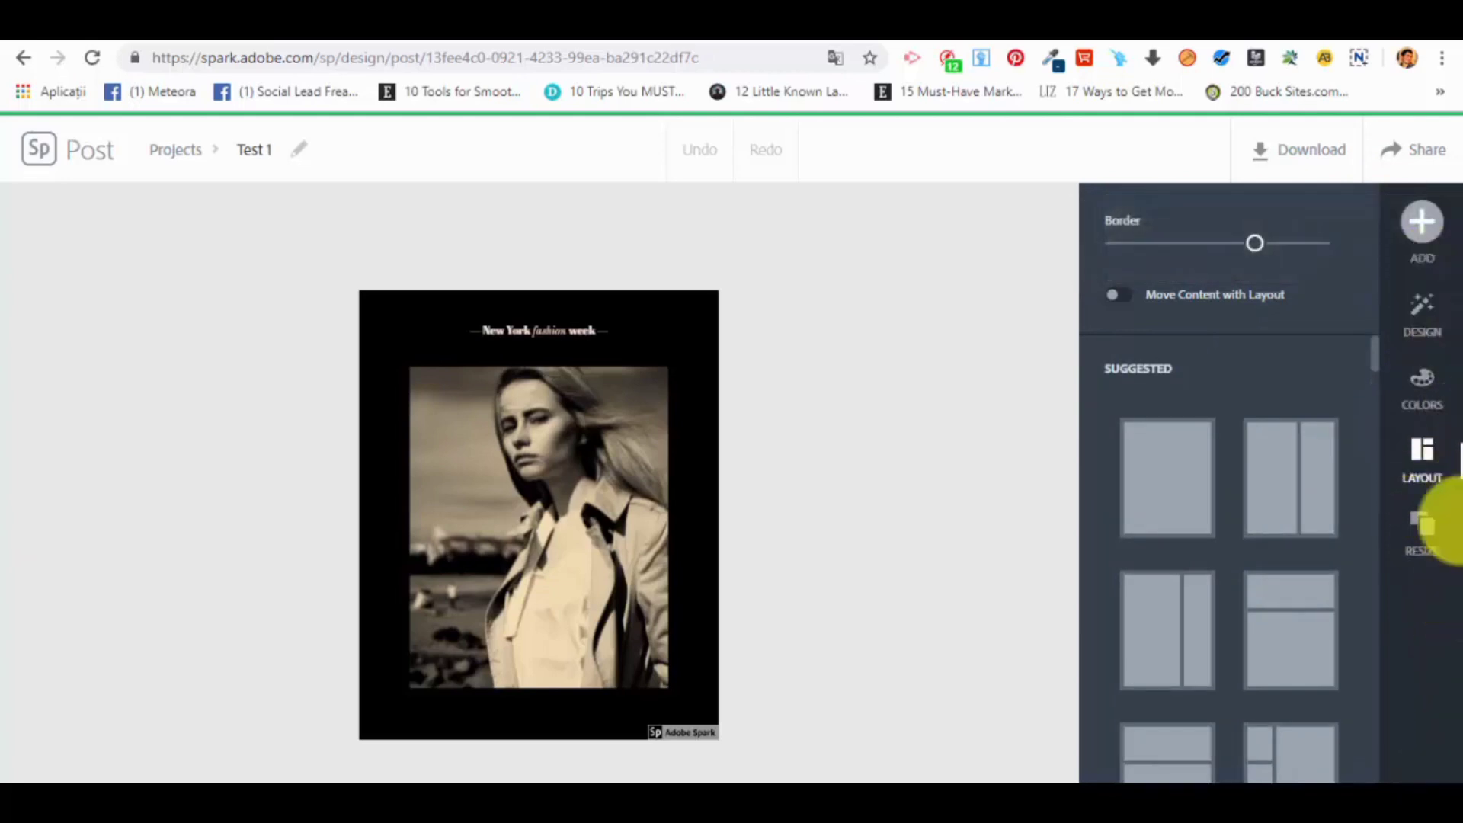
click(1422, 225)
click(1423, 452)
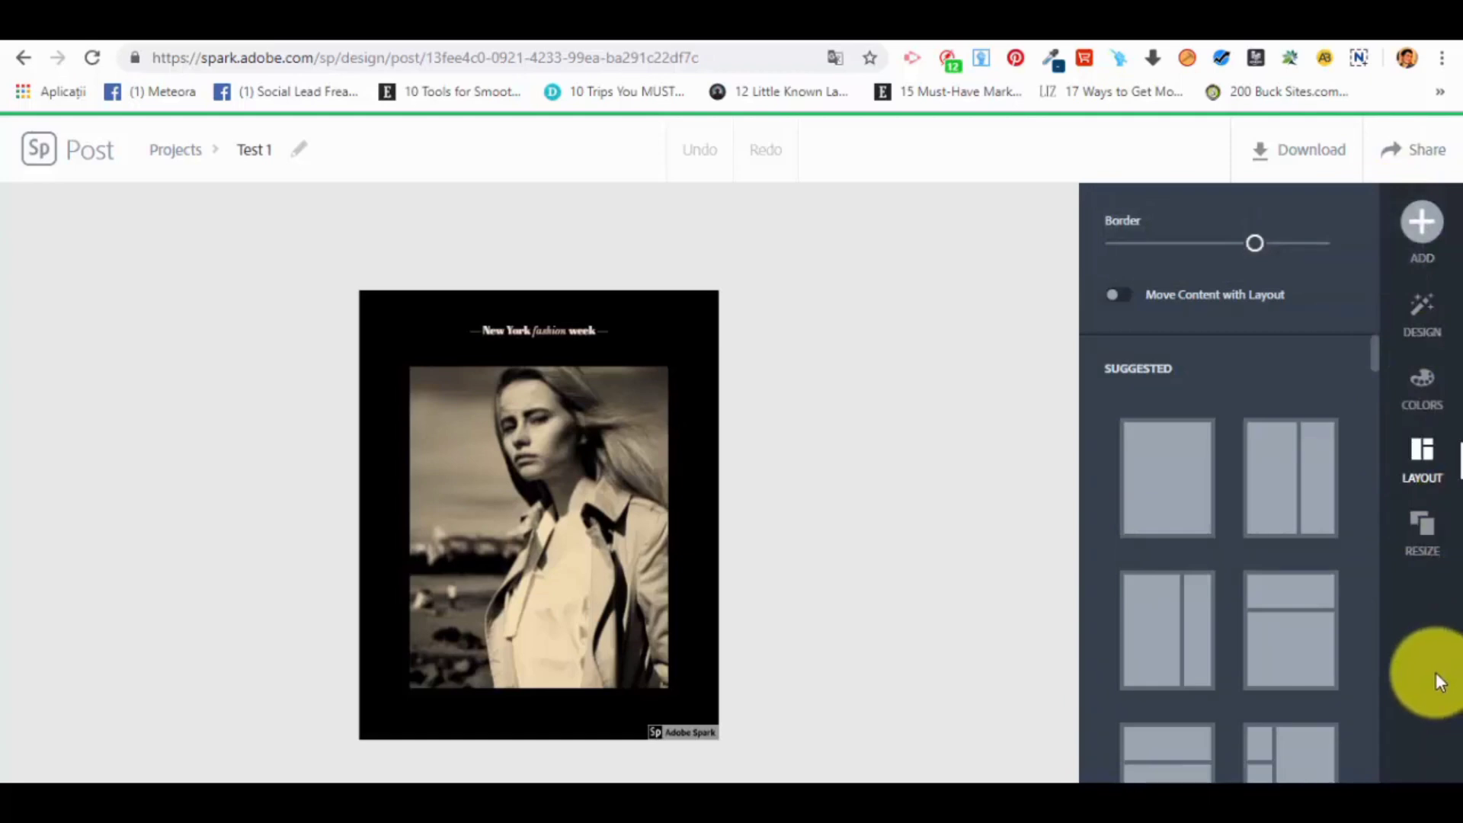
click(1422, 222)
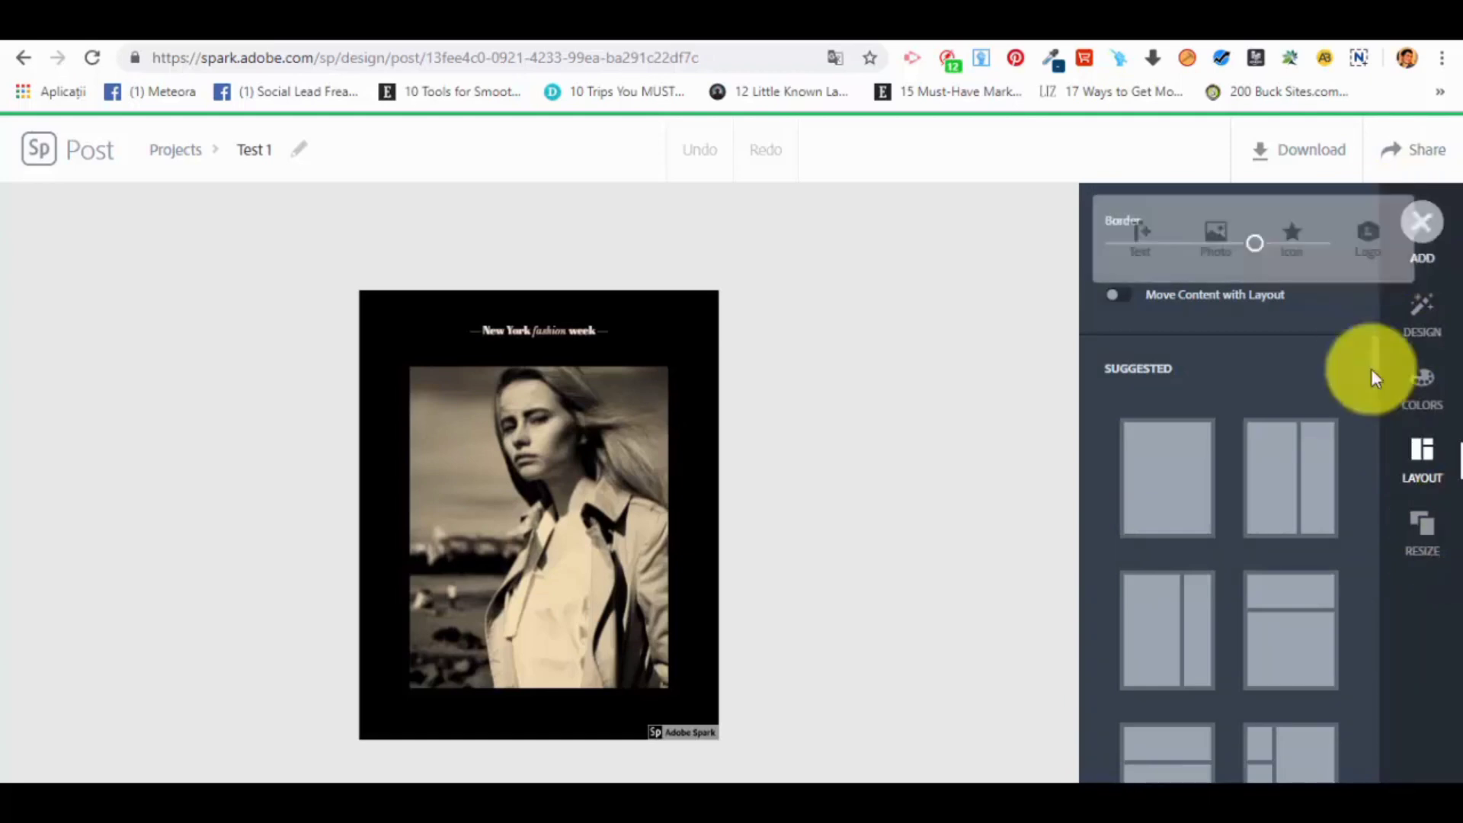
Step: Try the "Behind every successful woman is herself" and "Feeling sparkly & fabulous!" design variations on the post
click(1417, 311)
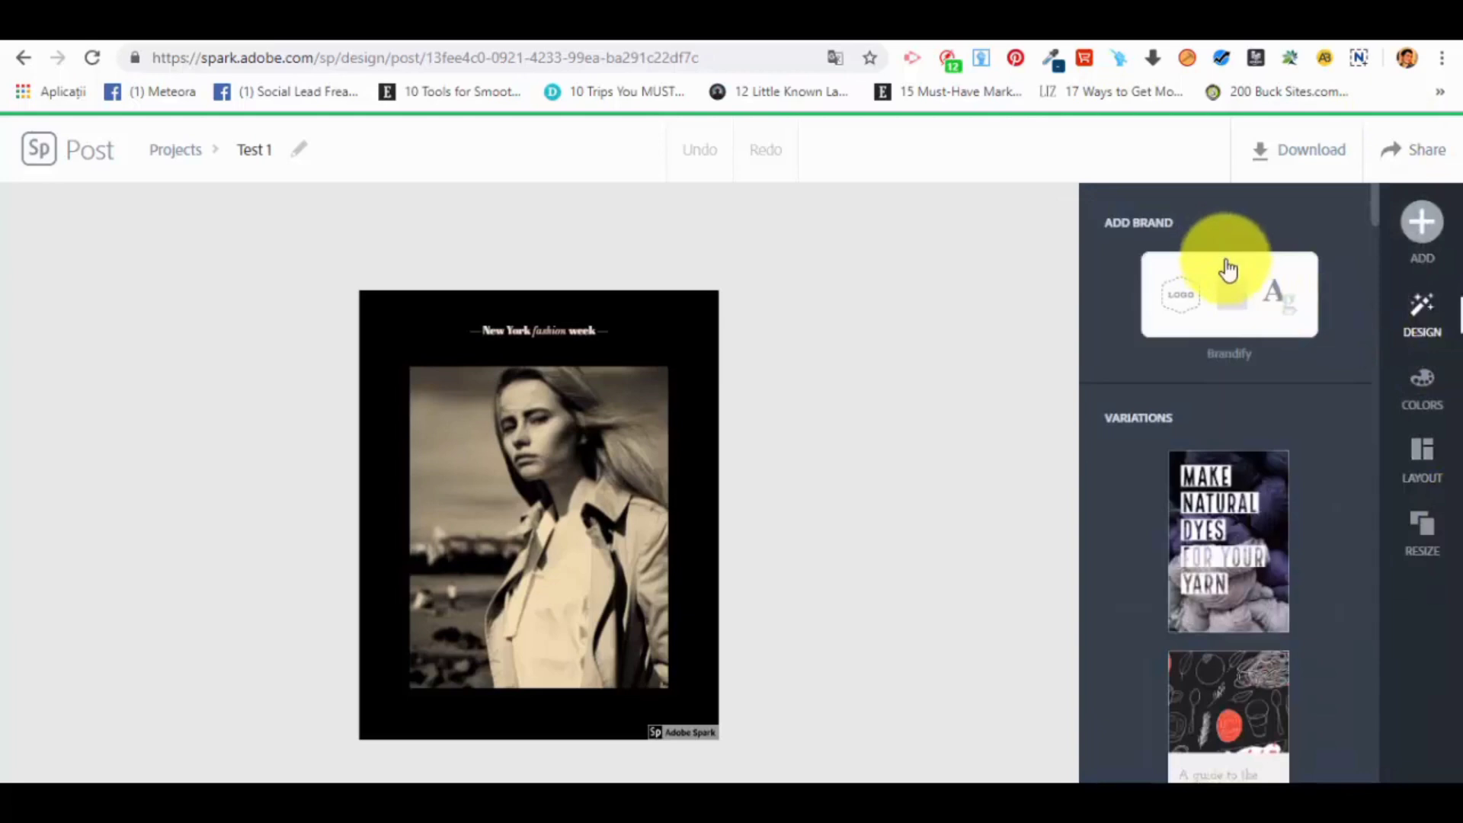
scroll(1294, 472, down, 1)
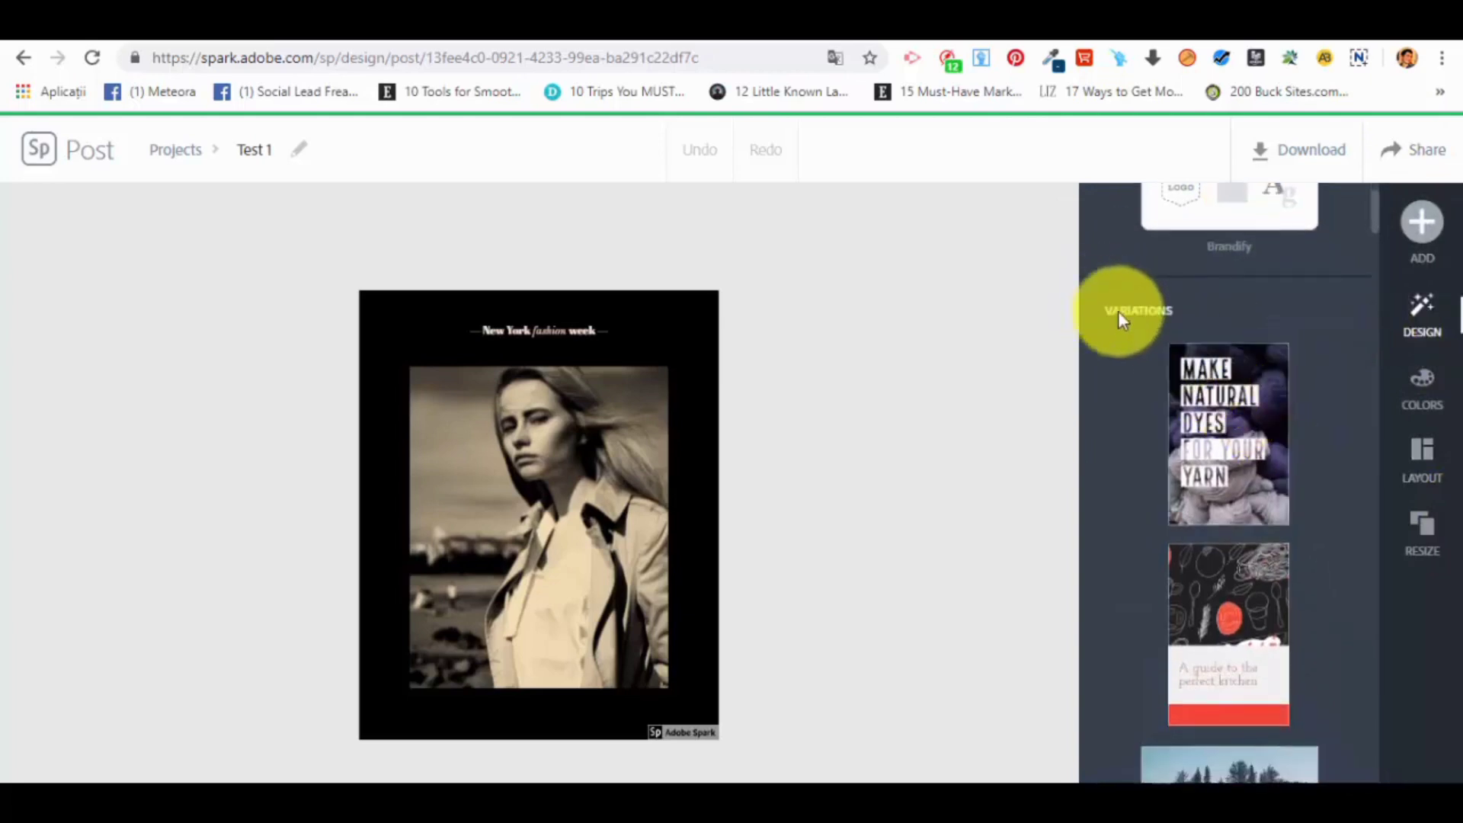
scroll(1262, 423, down, 1)
scroll(1255, 422, down, 5)
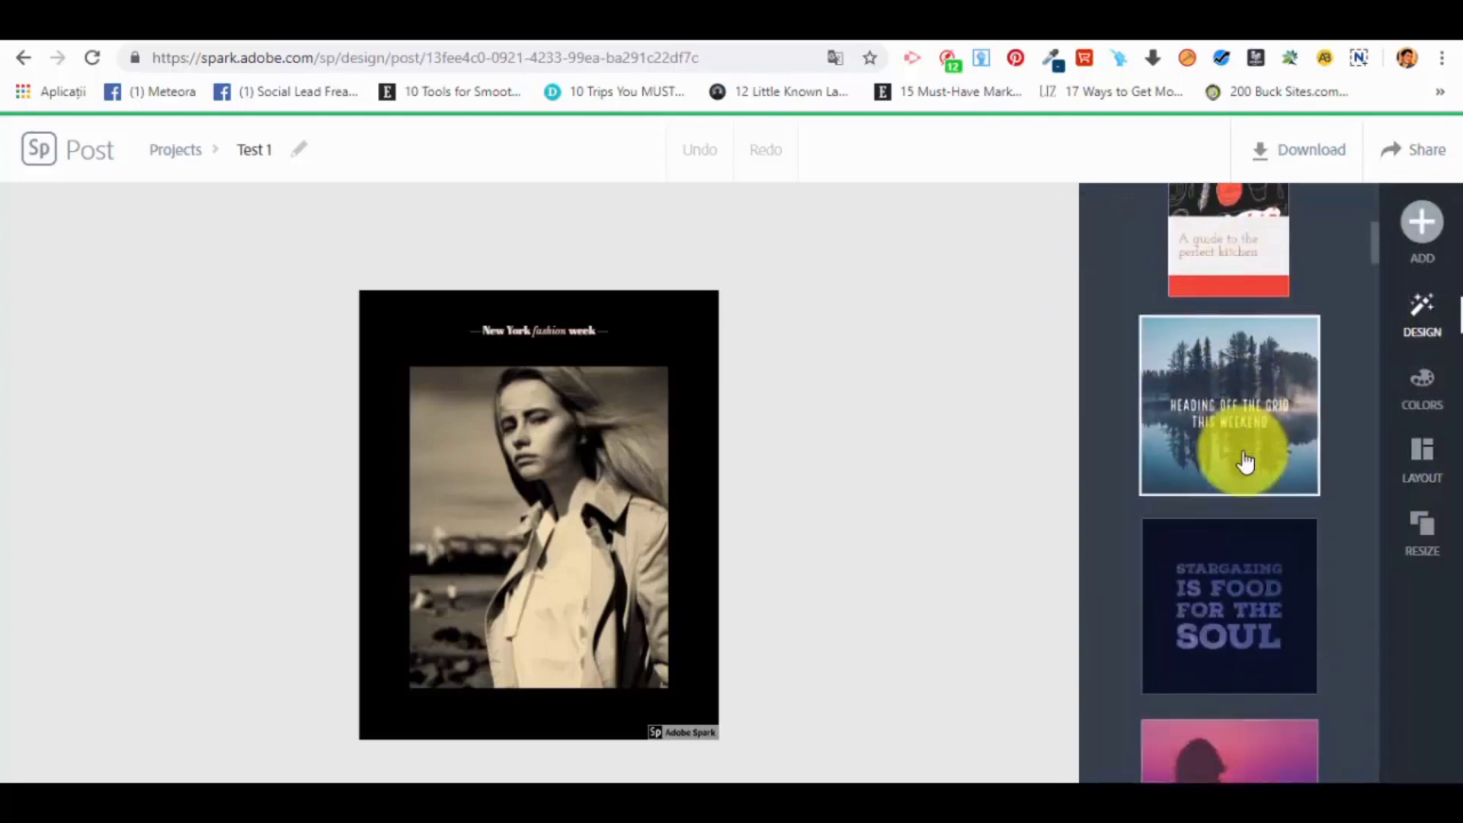
scroll(1246, 461, down, 2)
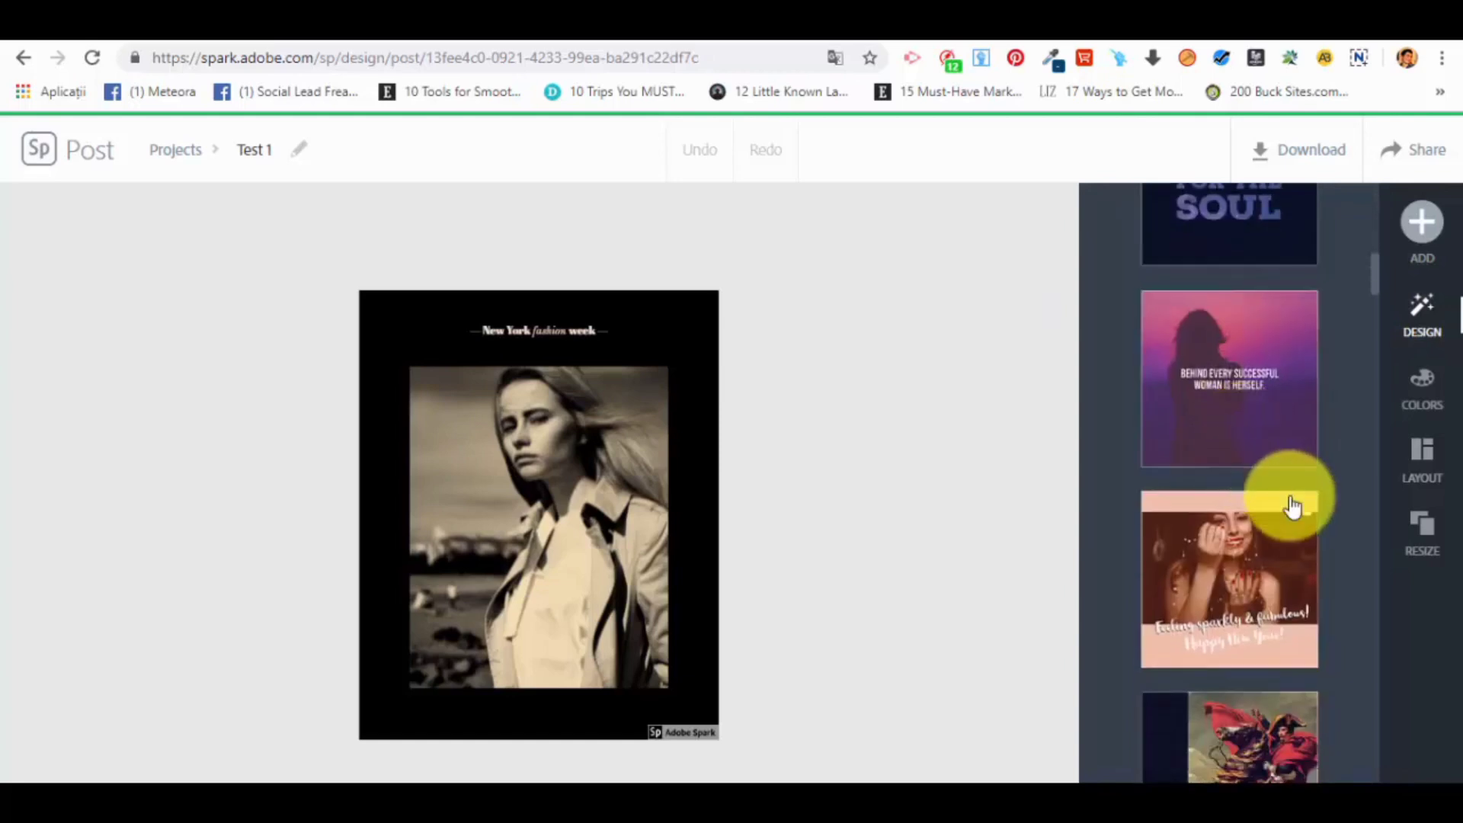
click(1271, 420)
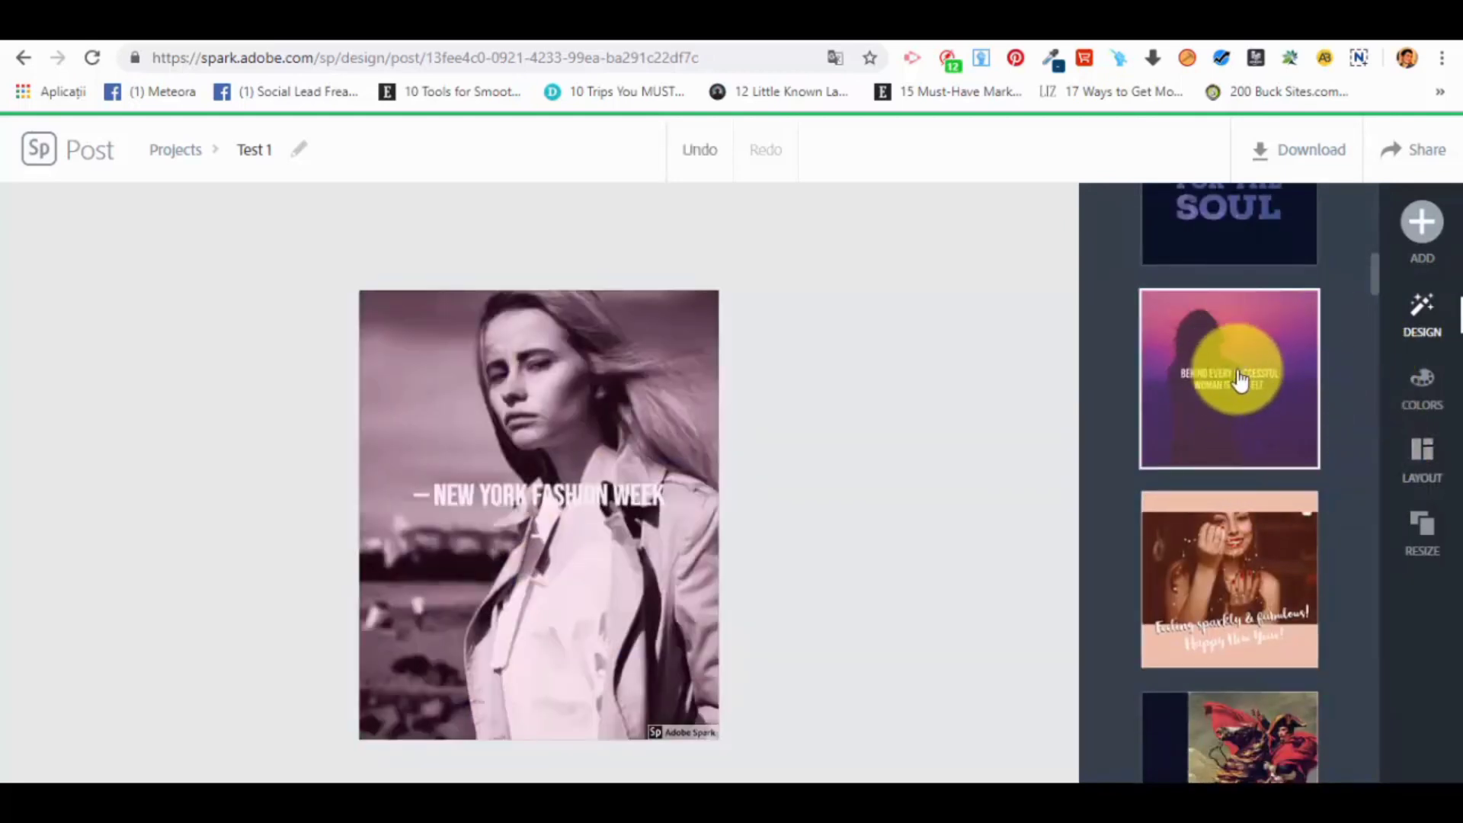
scroll(1251, 369, down, 1)
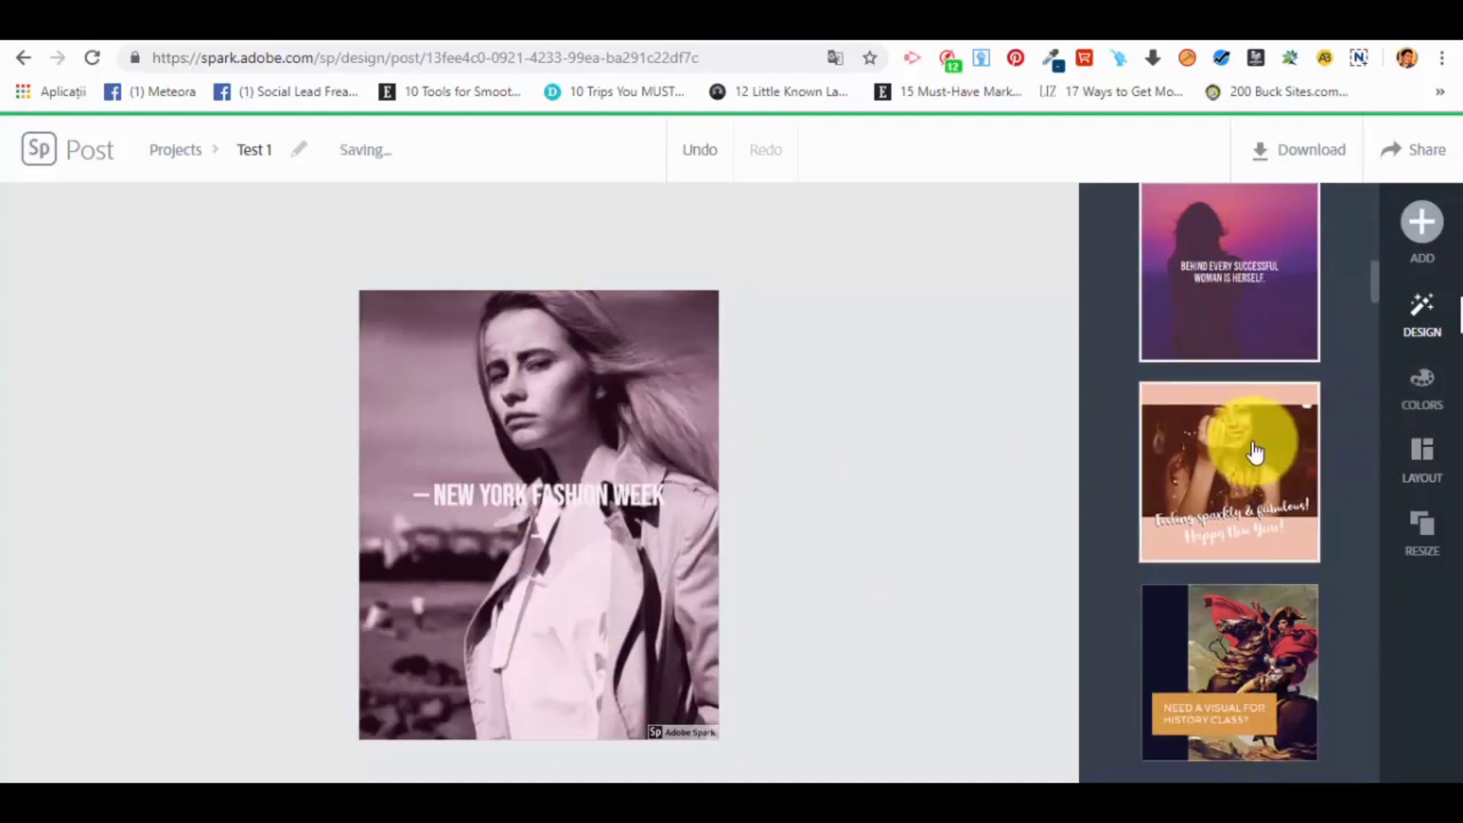
click(1258, 455)
Step: Try the "Need a visual for history class?" design variation, and apply the "Wishing You a Happy 4th!" one instead
scroll(1287, 458, down, 2)
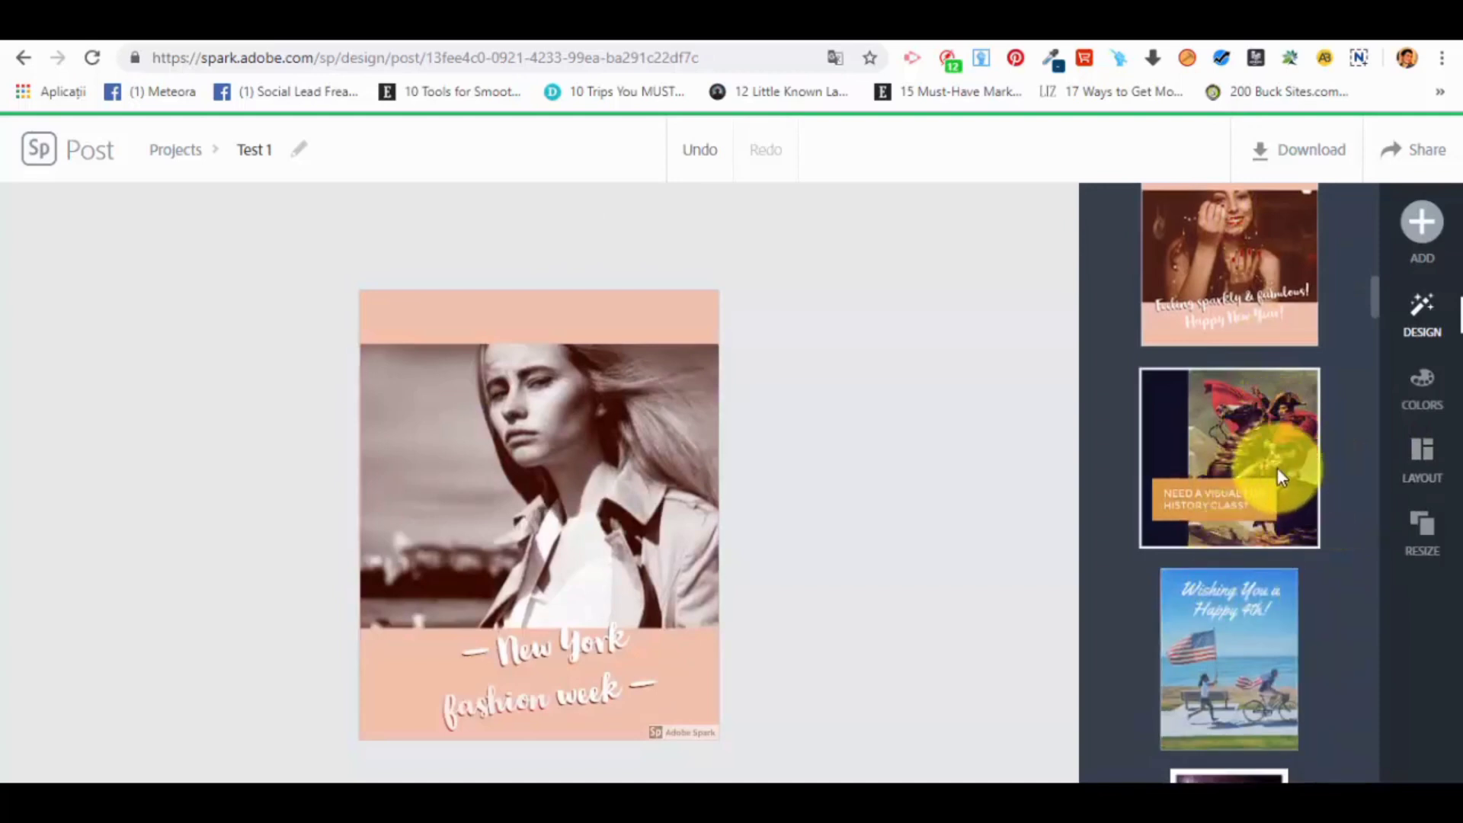
click(1273, 467)
scroll(1333, 600, down, 3)
click(1212, 356)
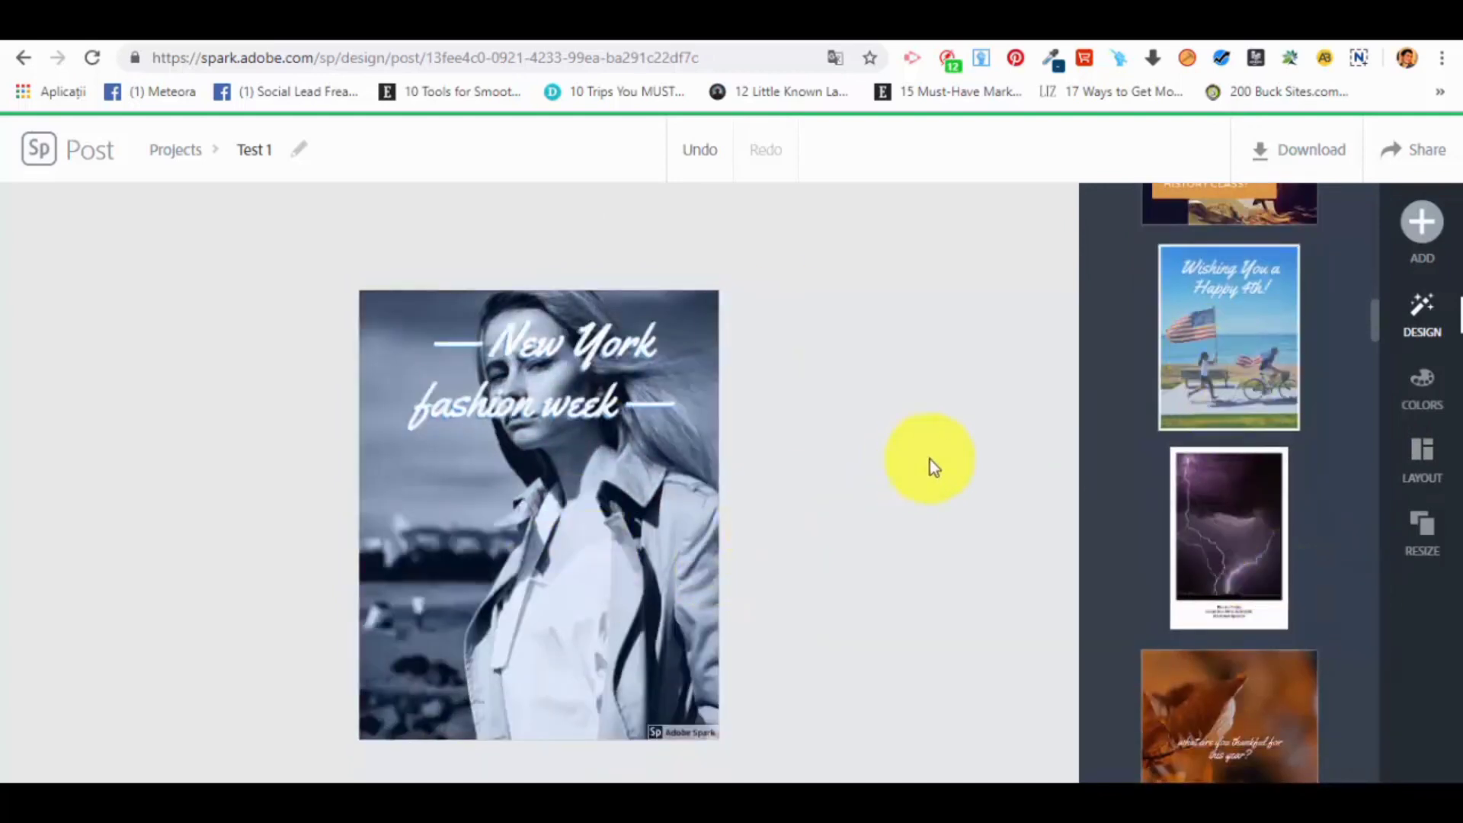
scroll(1362, 405, up, 2)
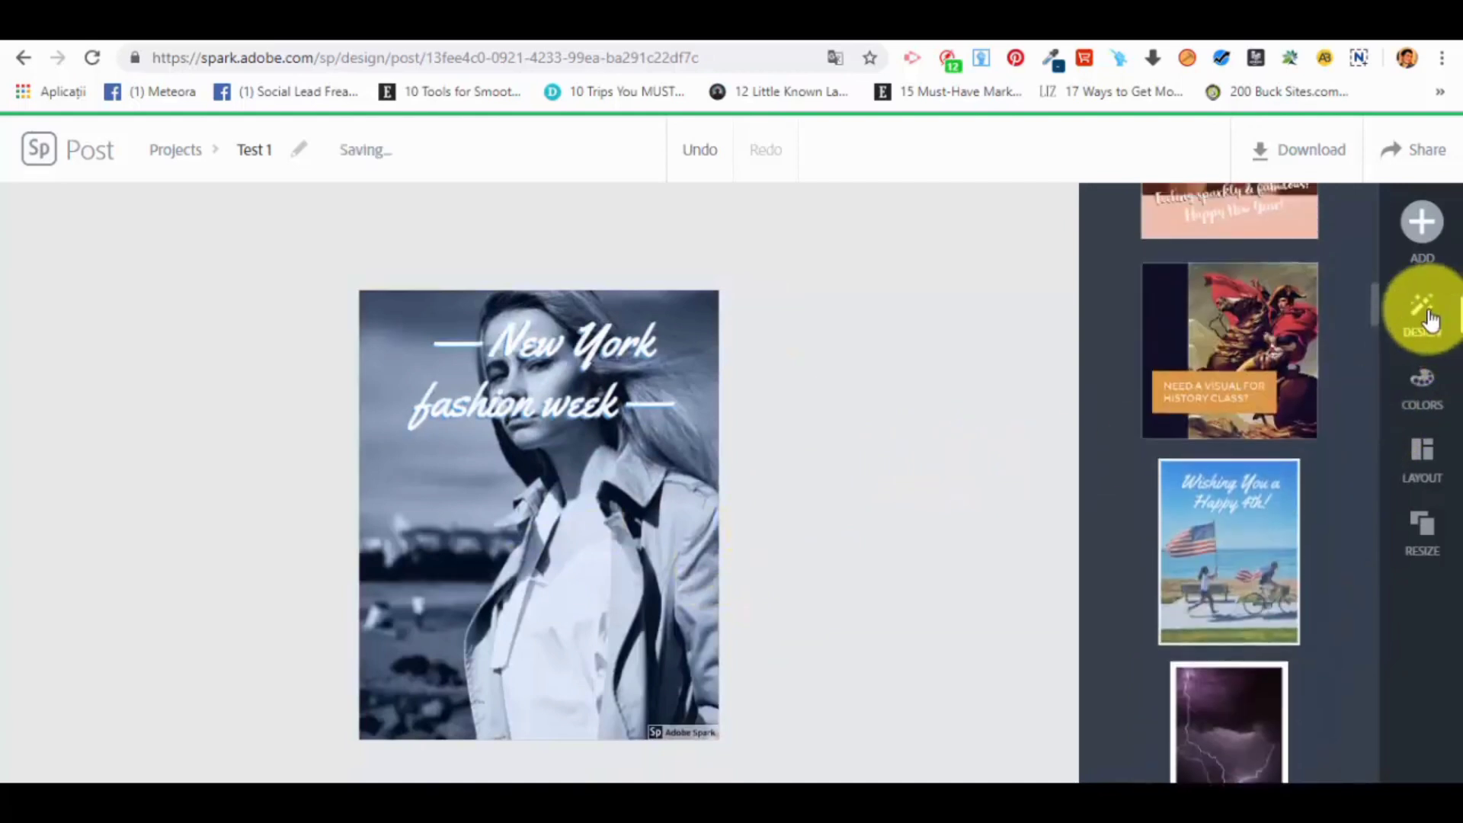
Step: Search the free photos for "office", add the photo of the woman with glasses at a laptop, and dismiss the tips
click(1407, 206)
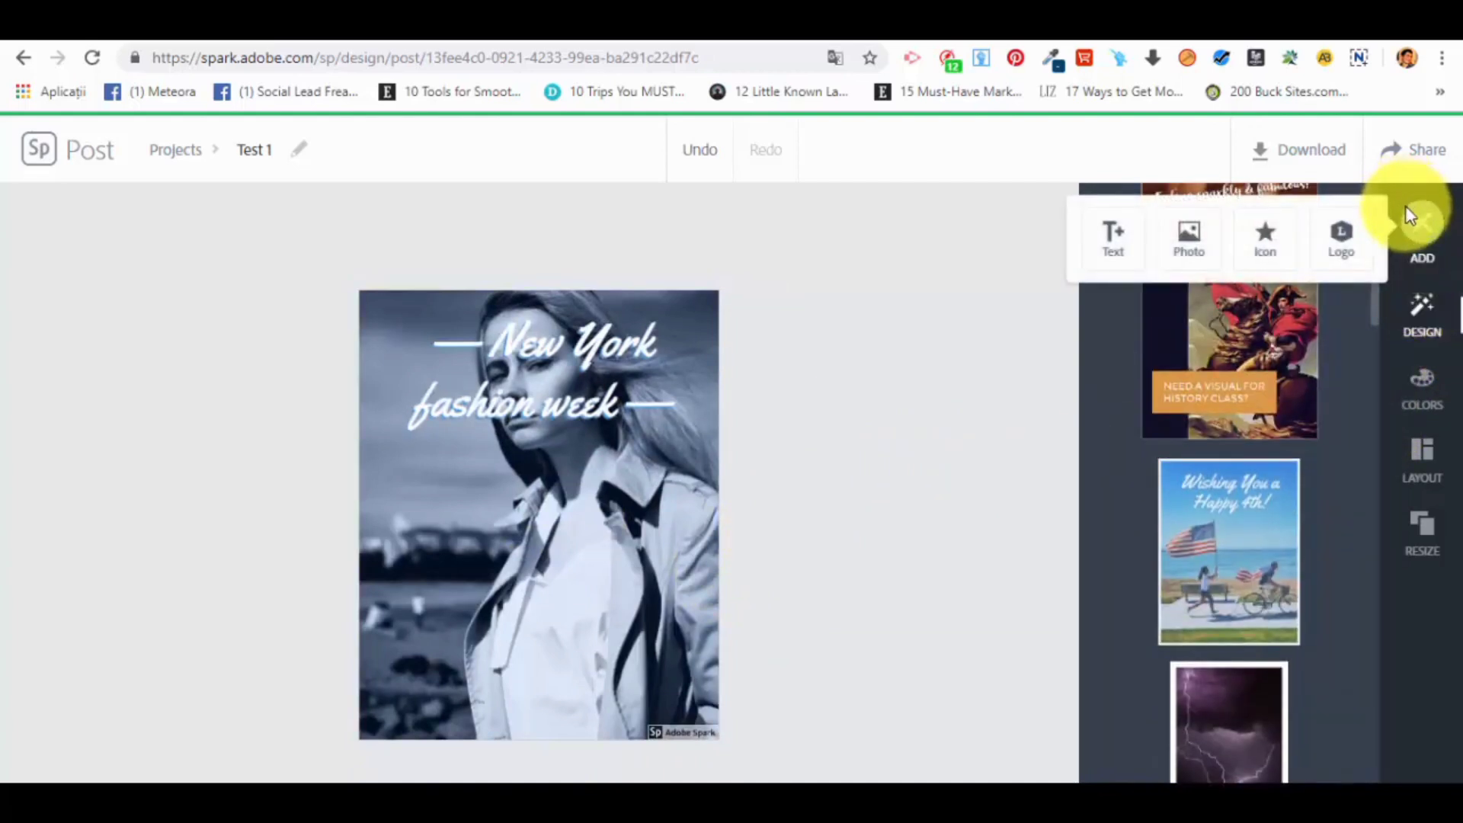
click(1423, 223)
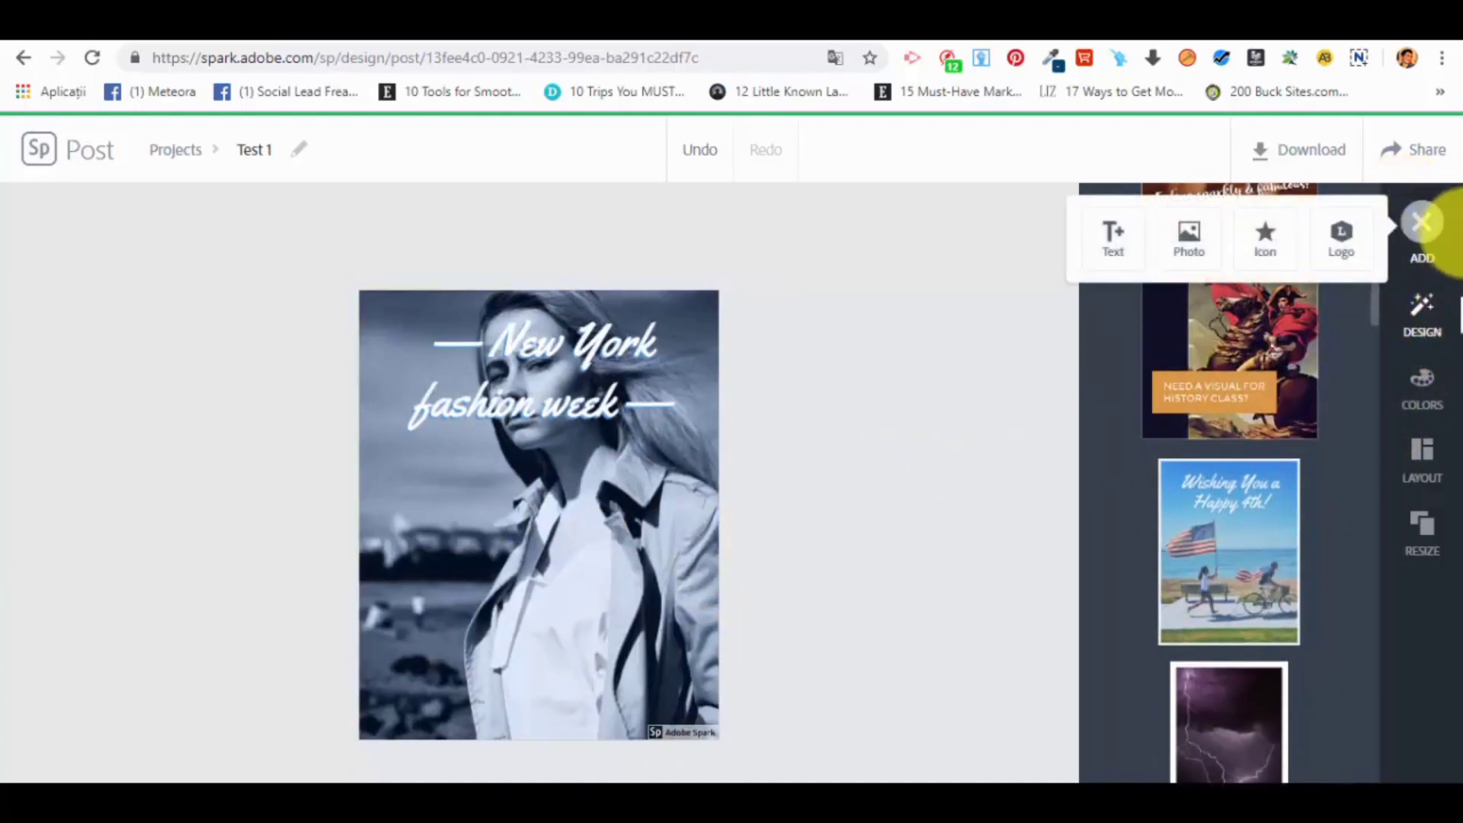
click(1431, 224)
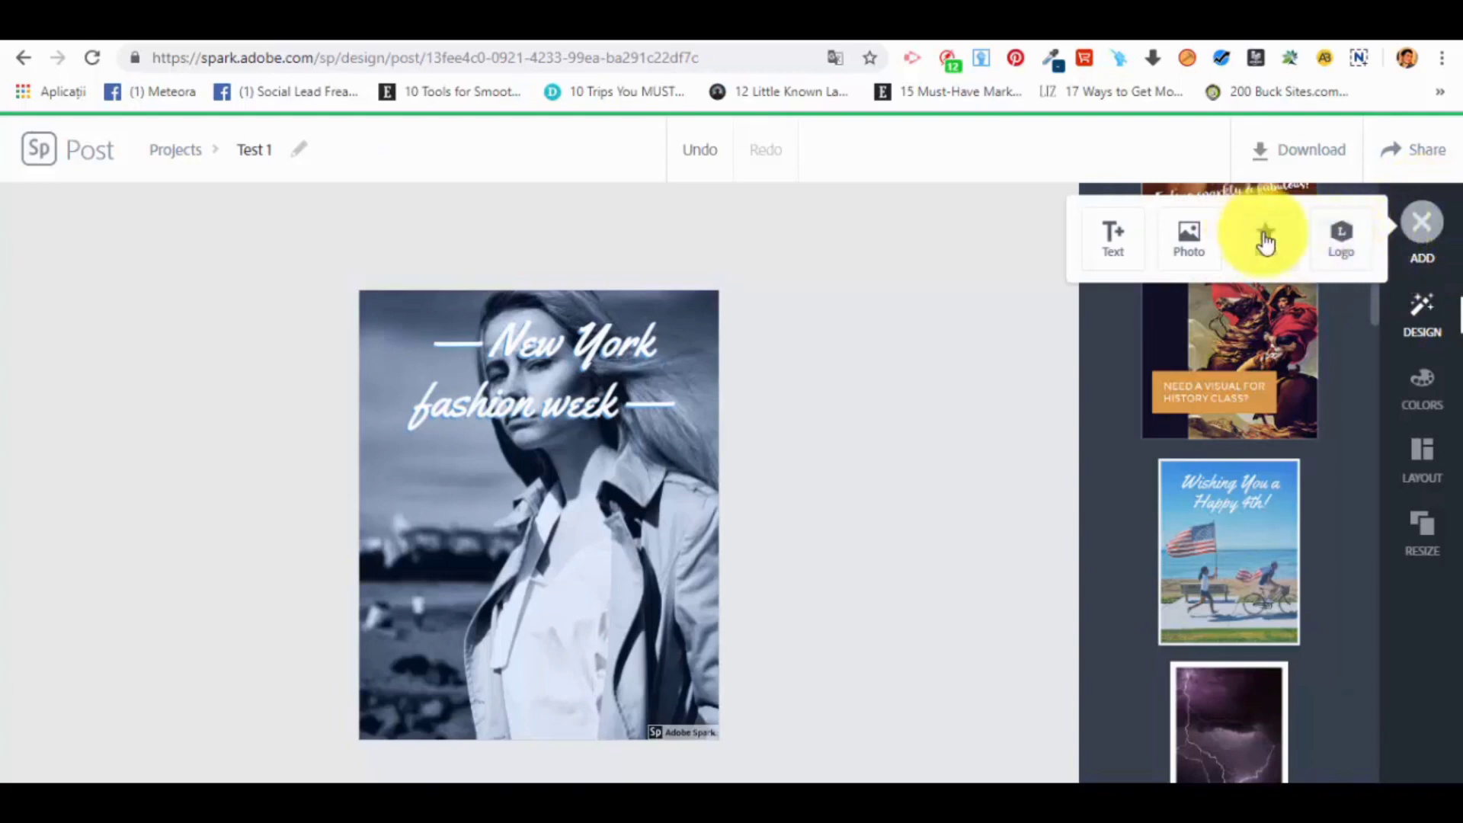
click(1190, 234)
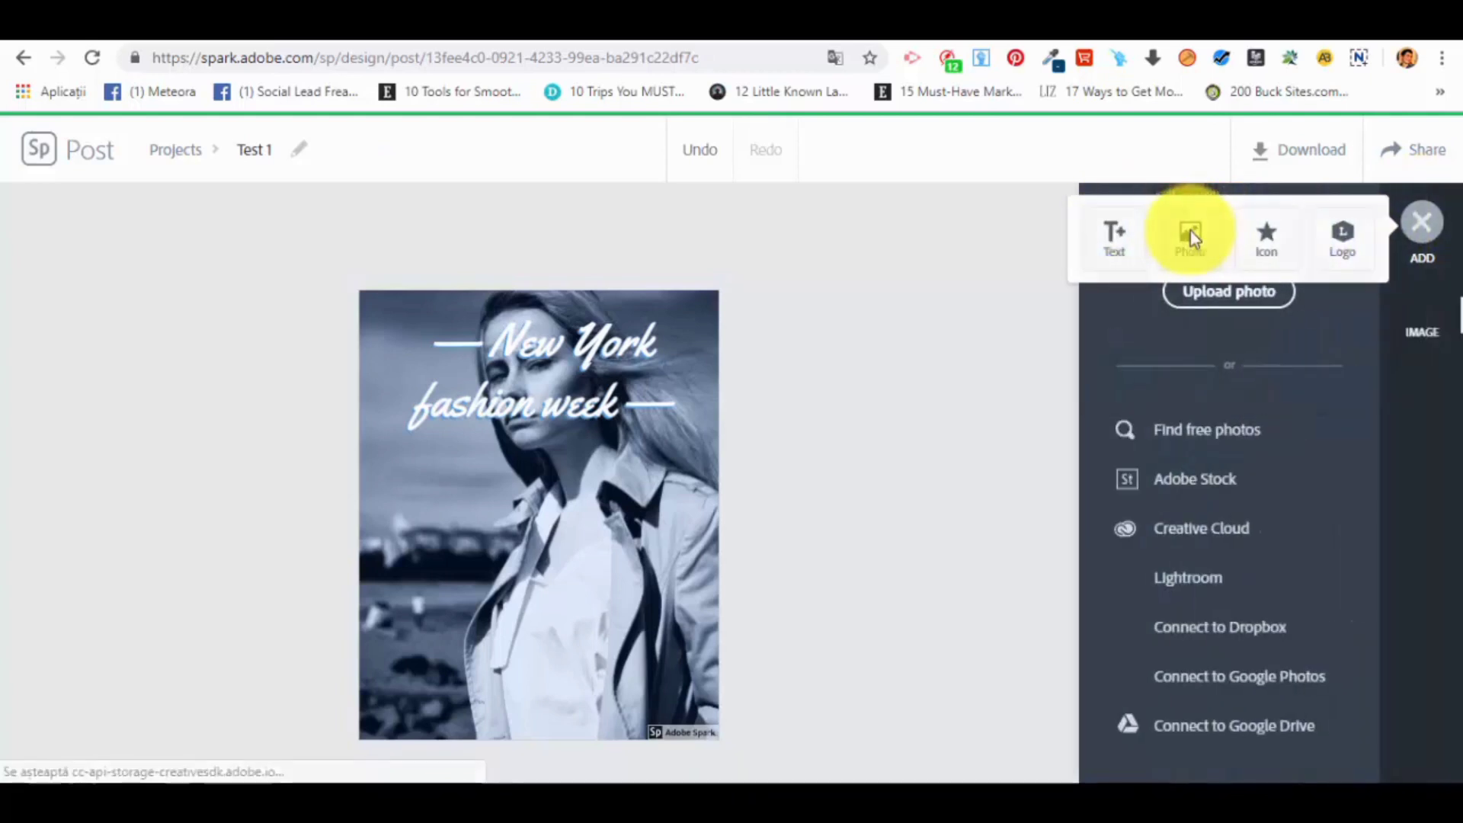
click(1250, 434)
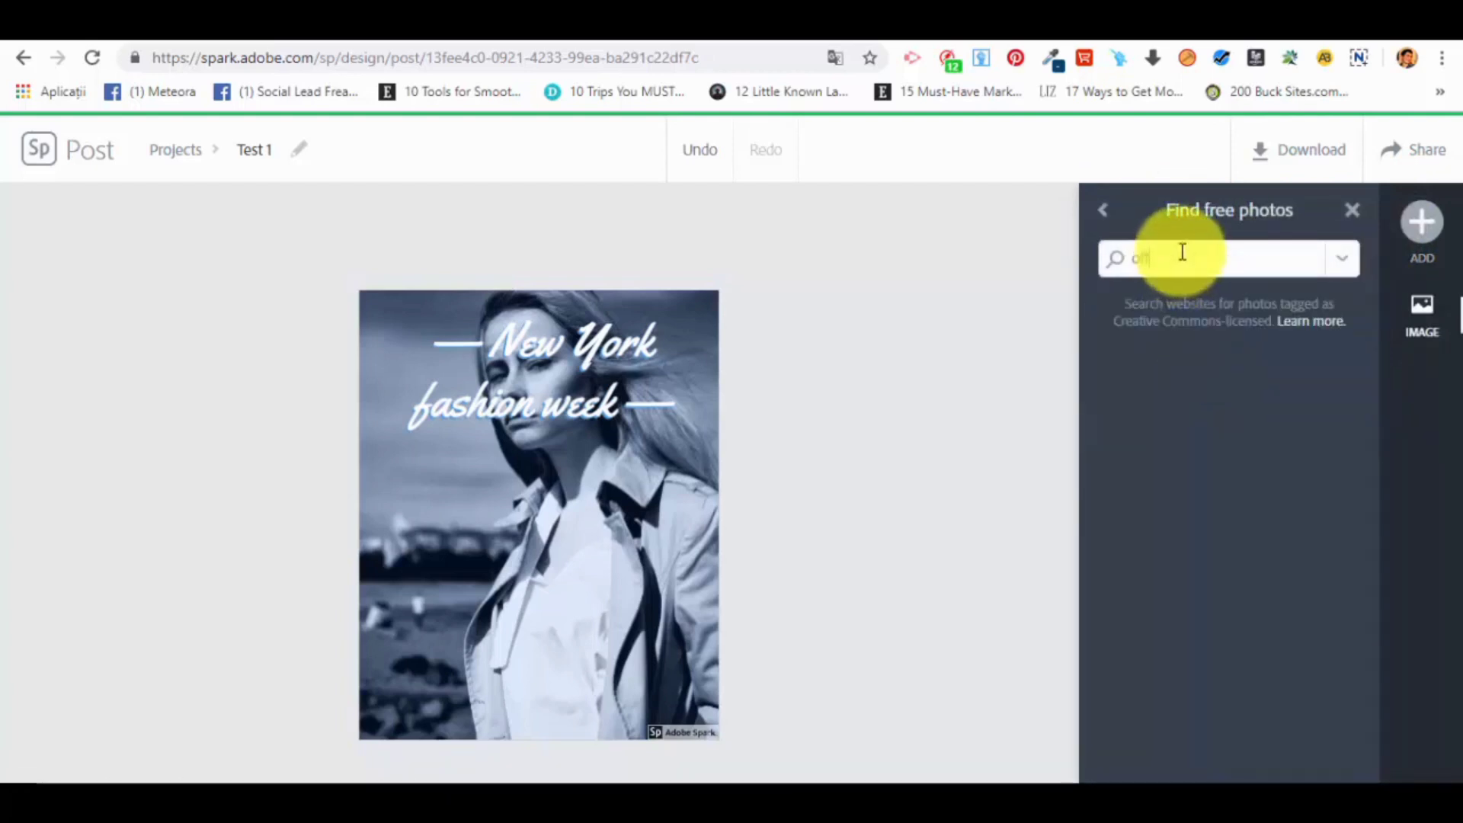
text(office)
key(Return)
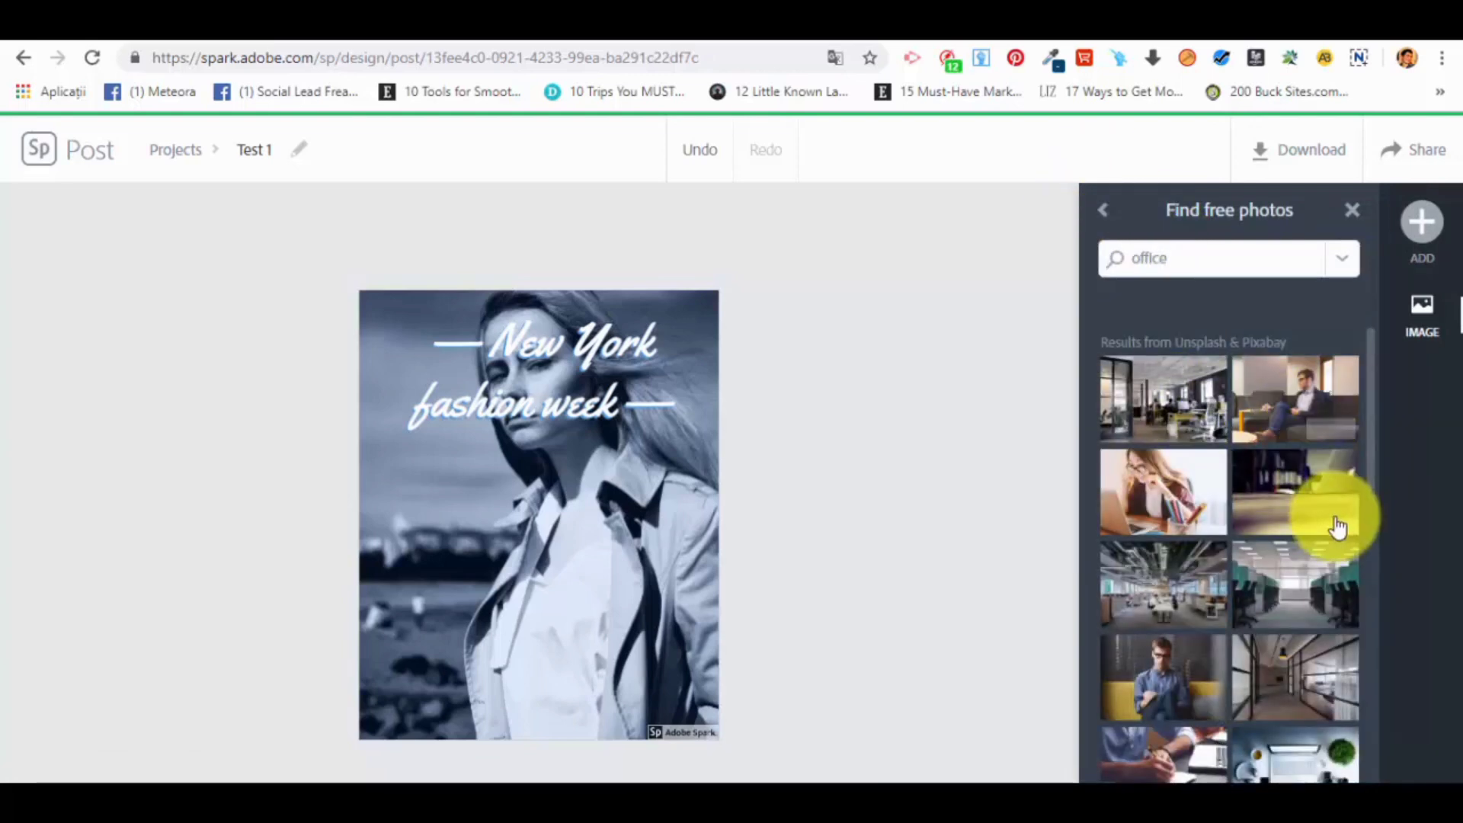
click(1157, 479)
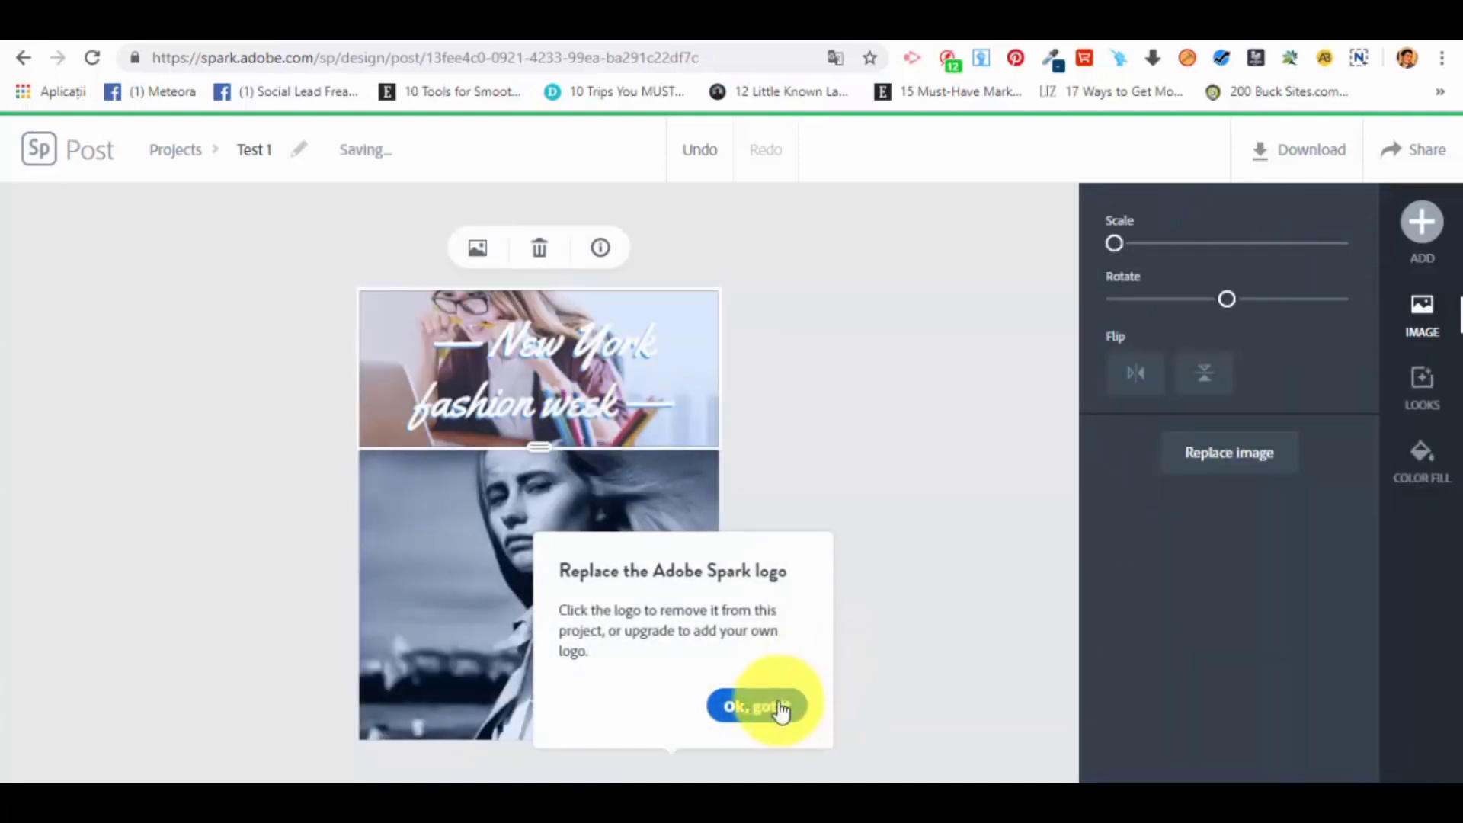
click(781, 709)
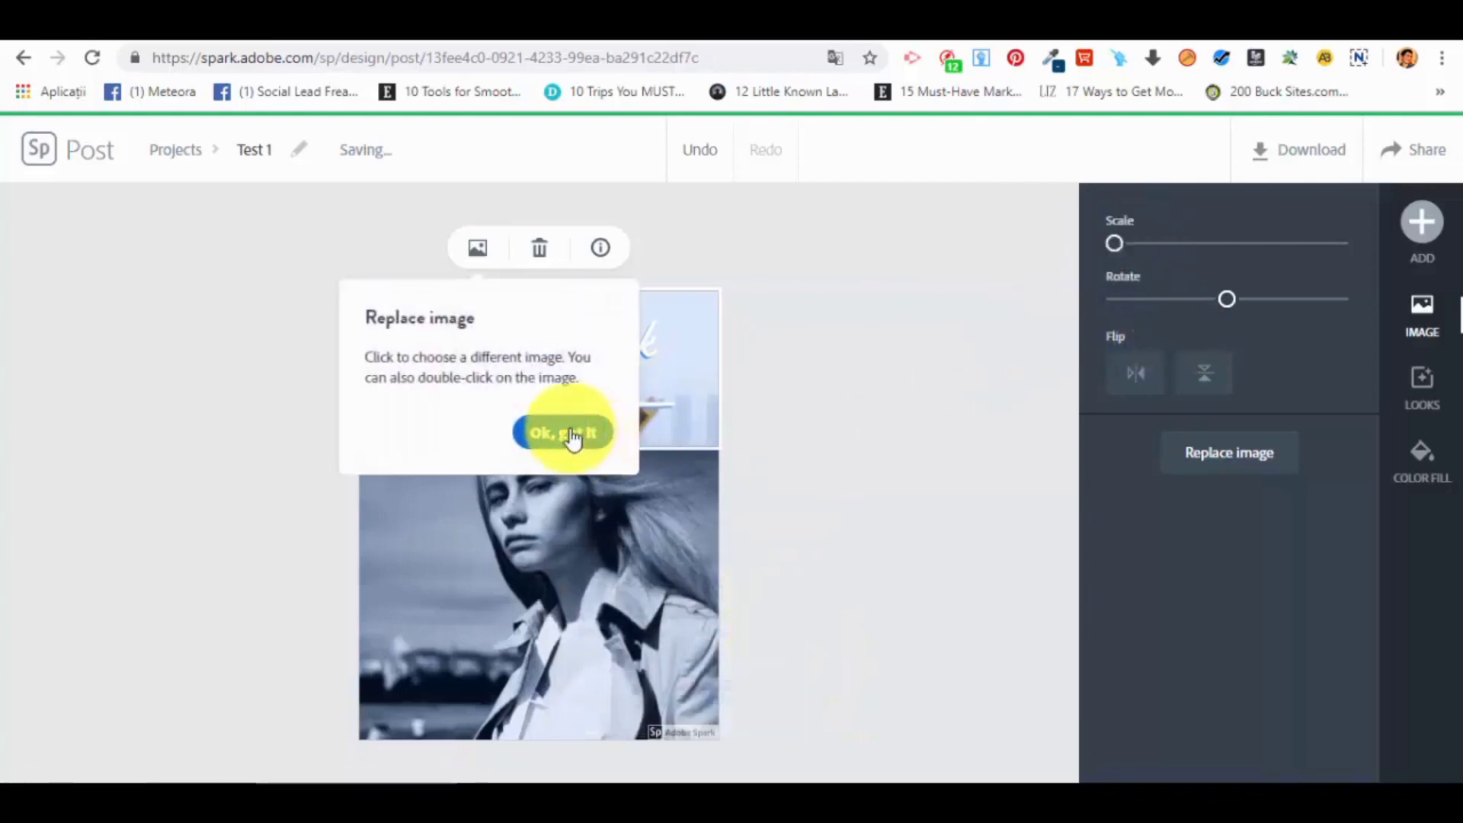
click(573, 438)
Step: Adjust the divider so the office photo fills about the upper half of the post, and scale that photo down
mouse_move(540, 455)
mouse_down()
mouse_move(529, 761)
mouse_move(539, 747)
mouse_up()
mouse_move(537, 551)
mouse_down()
mouse_move(591, 689)
mouse_move(581, 766)
mouse_move(562, 581)
mouse_move(616, 745)
mouse_move(630, 748)
mouse_move(621, 670)
mouse_move(567, 683)
mouse_move(548, 712)
mouse_move(575, 771)
mouse_up()
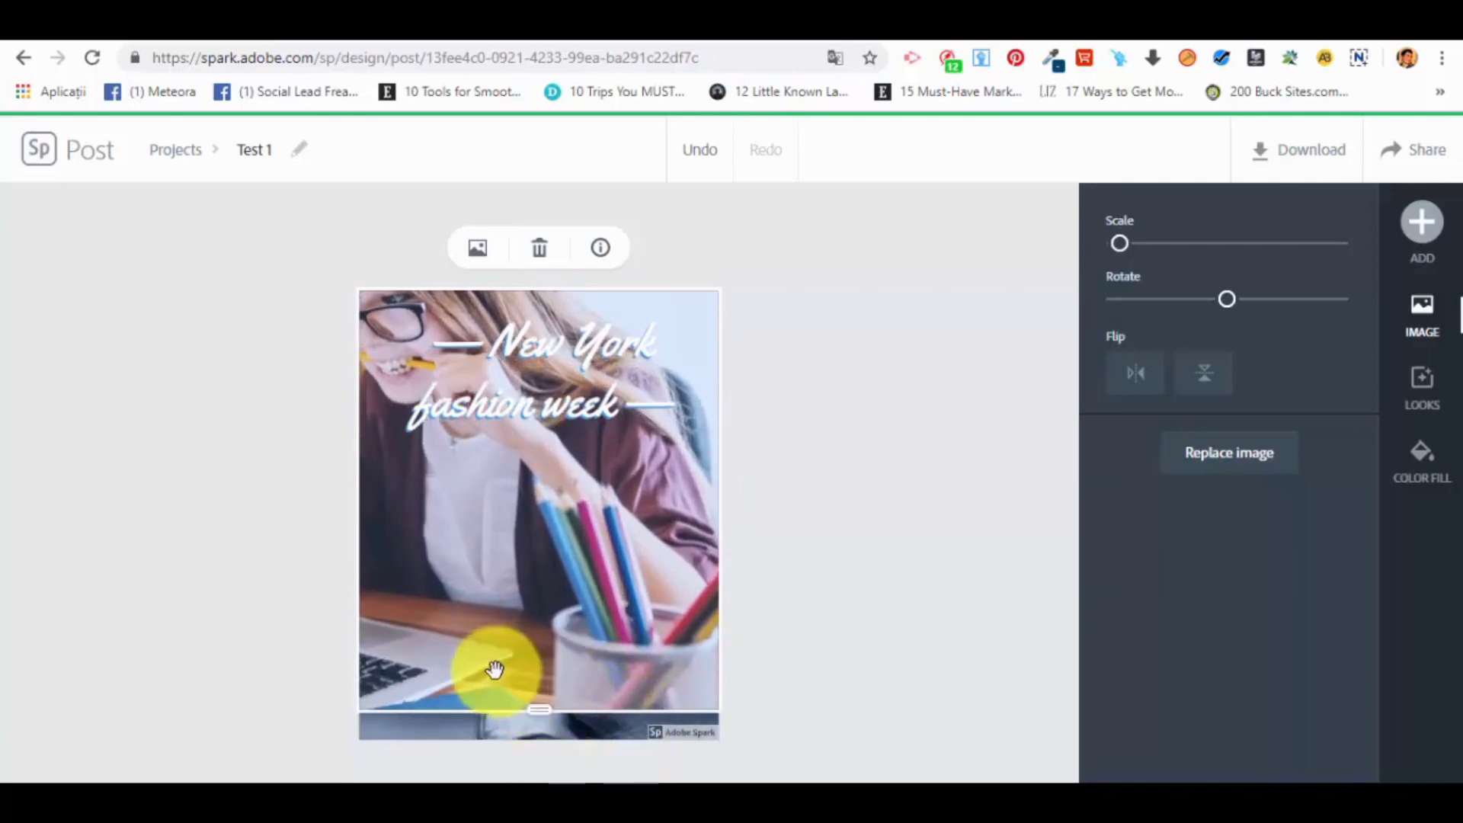
drag(542, 711, 561, 505)
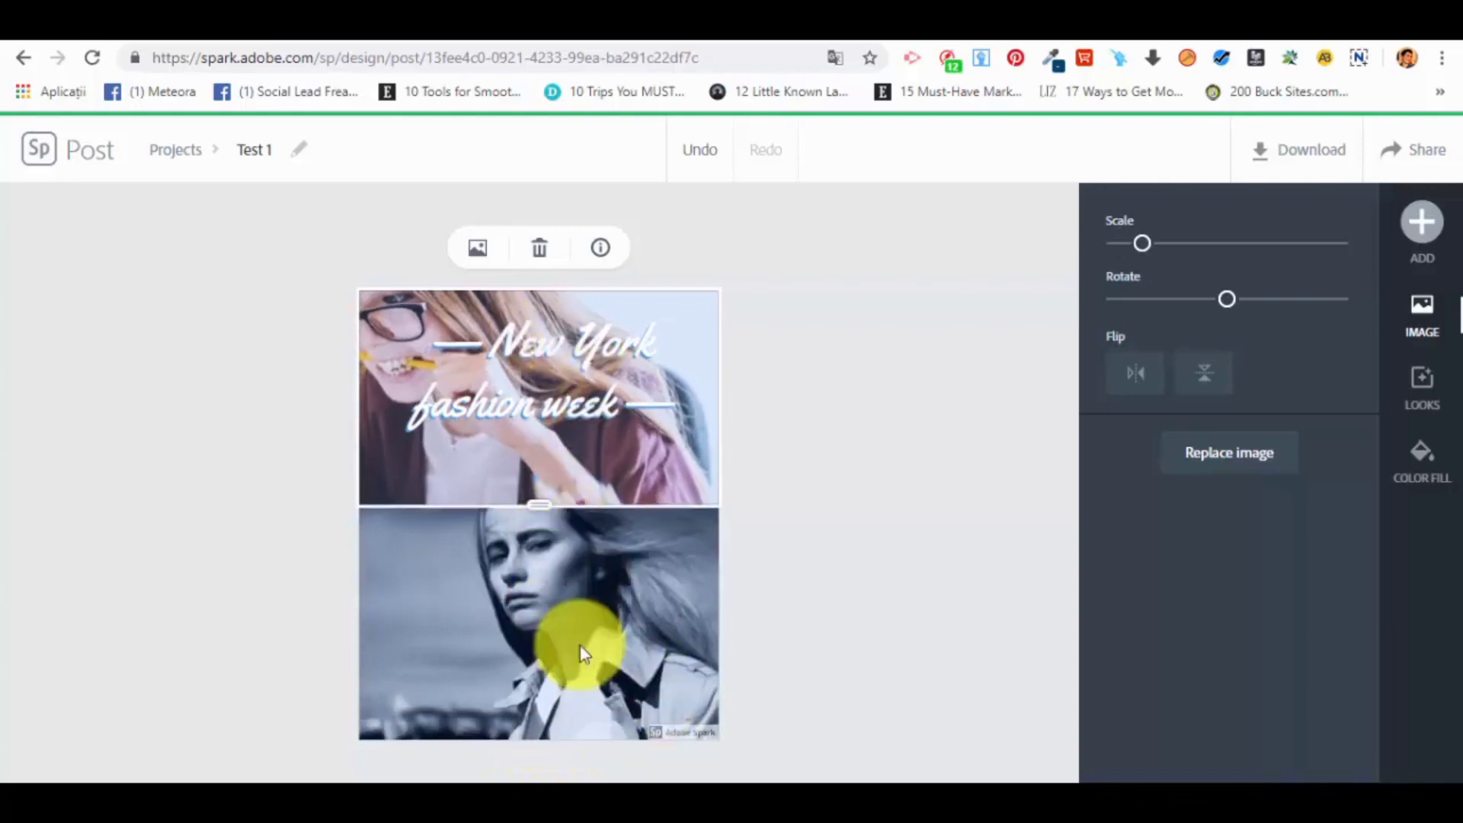
drag(1148, 244, 1121, 262)
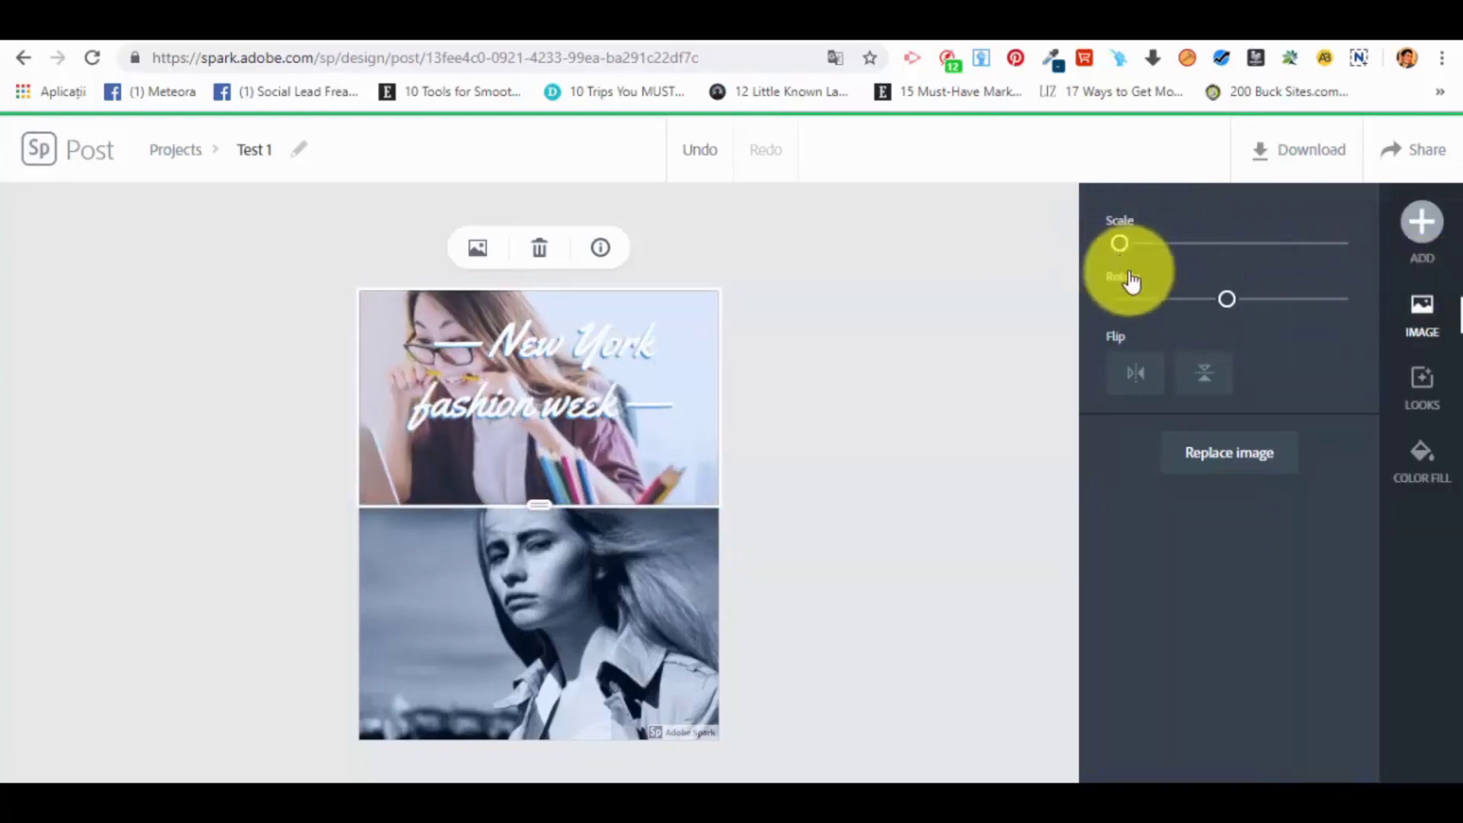
Step: Search the free photos for "office" and replace the lower black-and-white woman photo with the one of the man in glasses and a blue shirt
mouse_move(1227, 300)
mouse_down()
mouse_move(1210, 304)
mouse_move(1235, 324)
mouse_up()
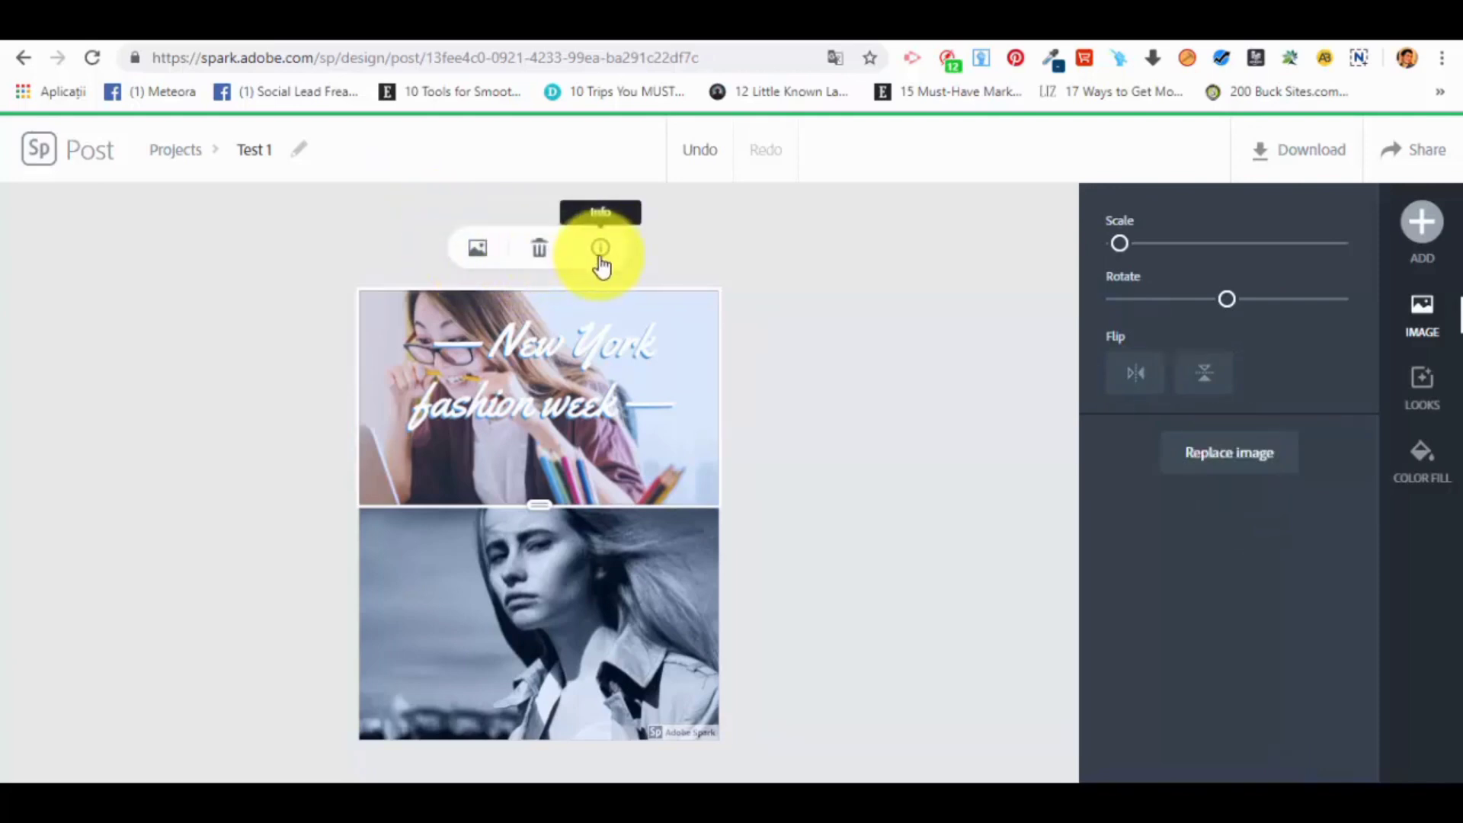
click(610, 593)
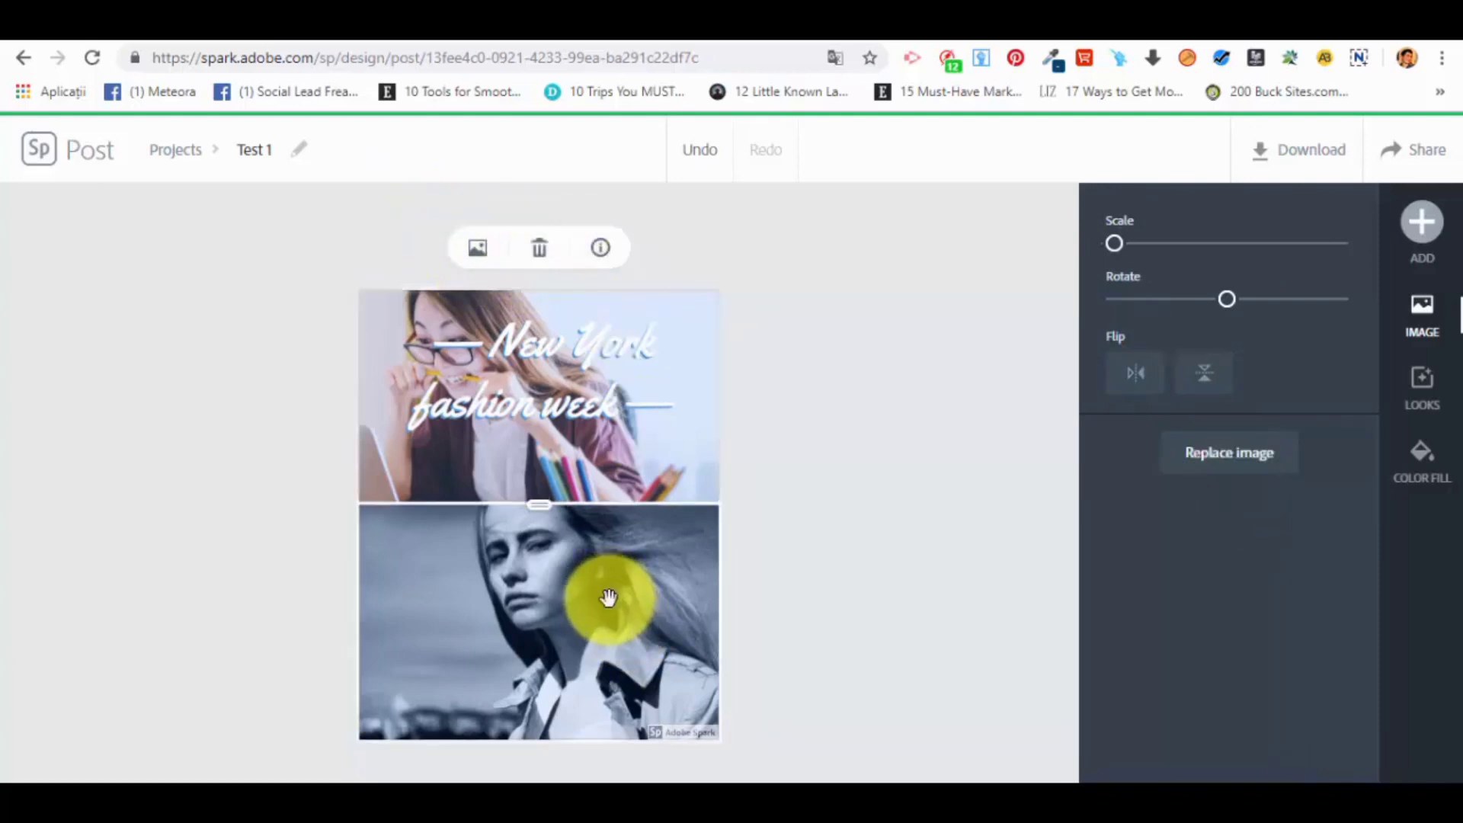
click(1256, 472)
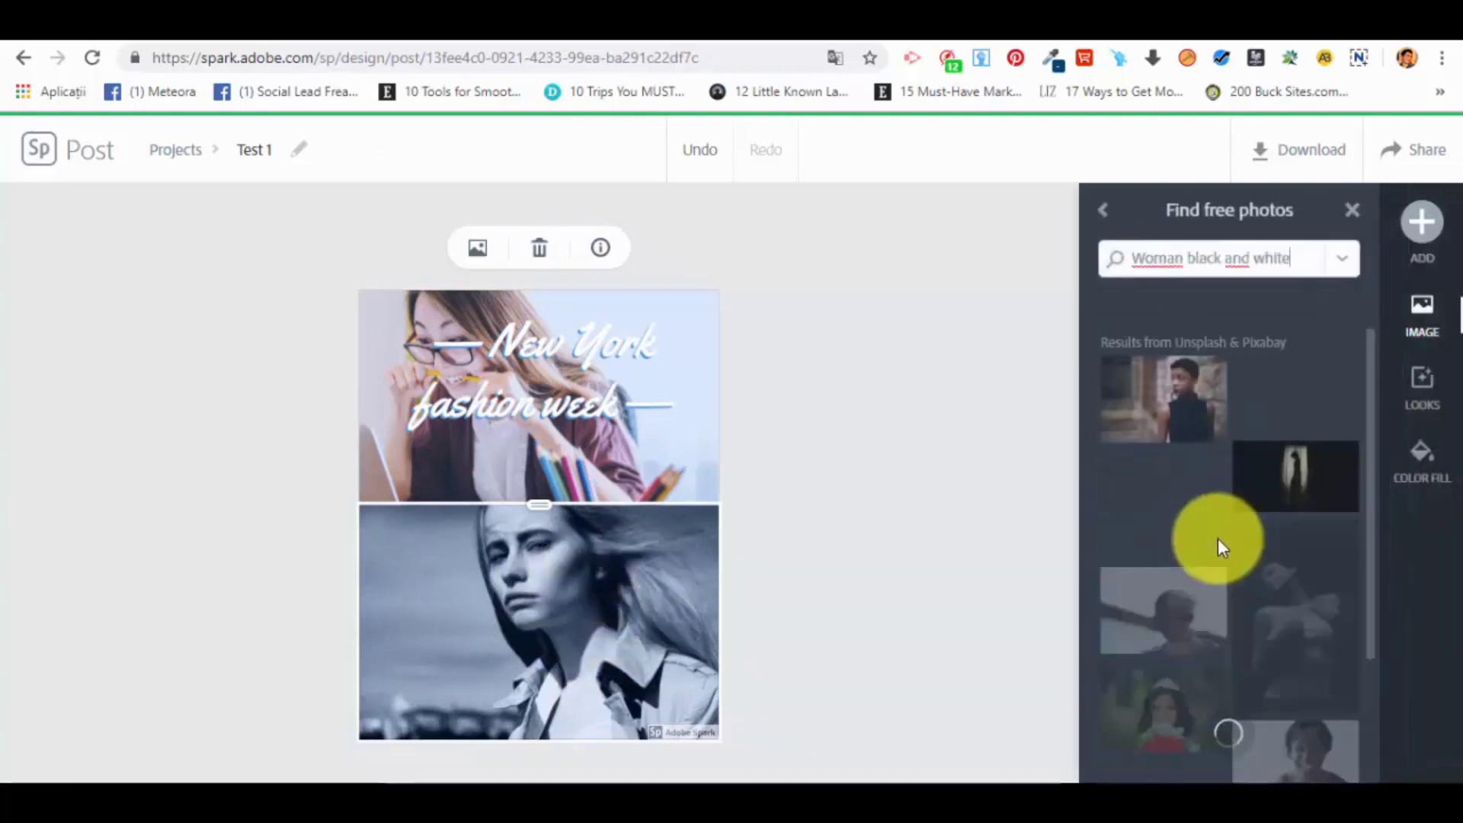
scroll(1296, 643, down, 5)
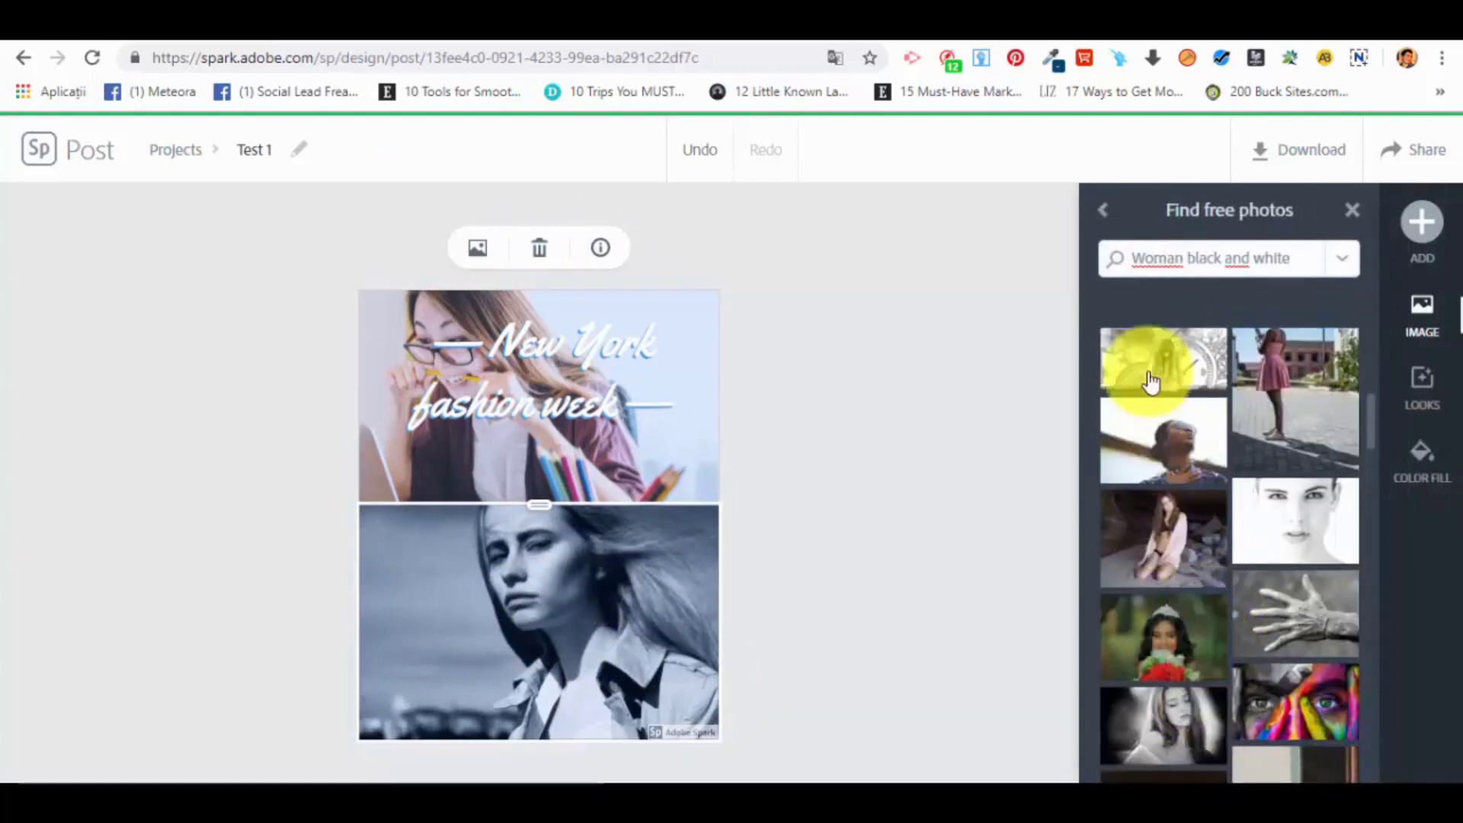
drag(1292, 257, 922, 217)
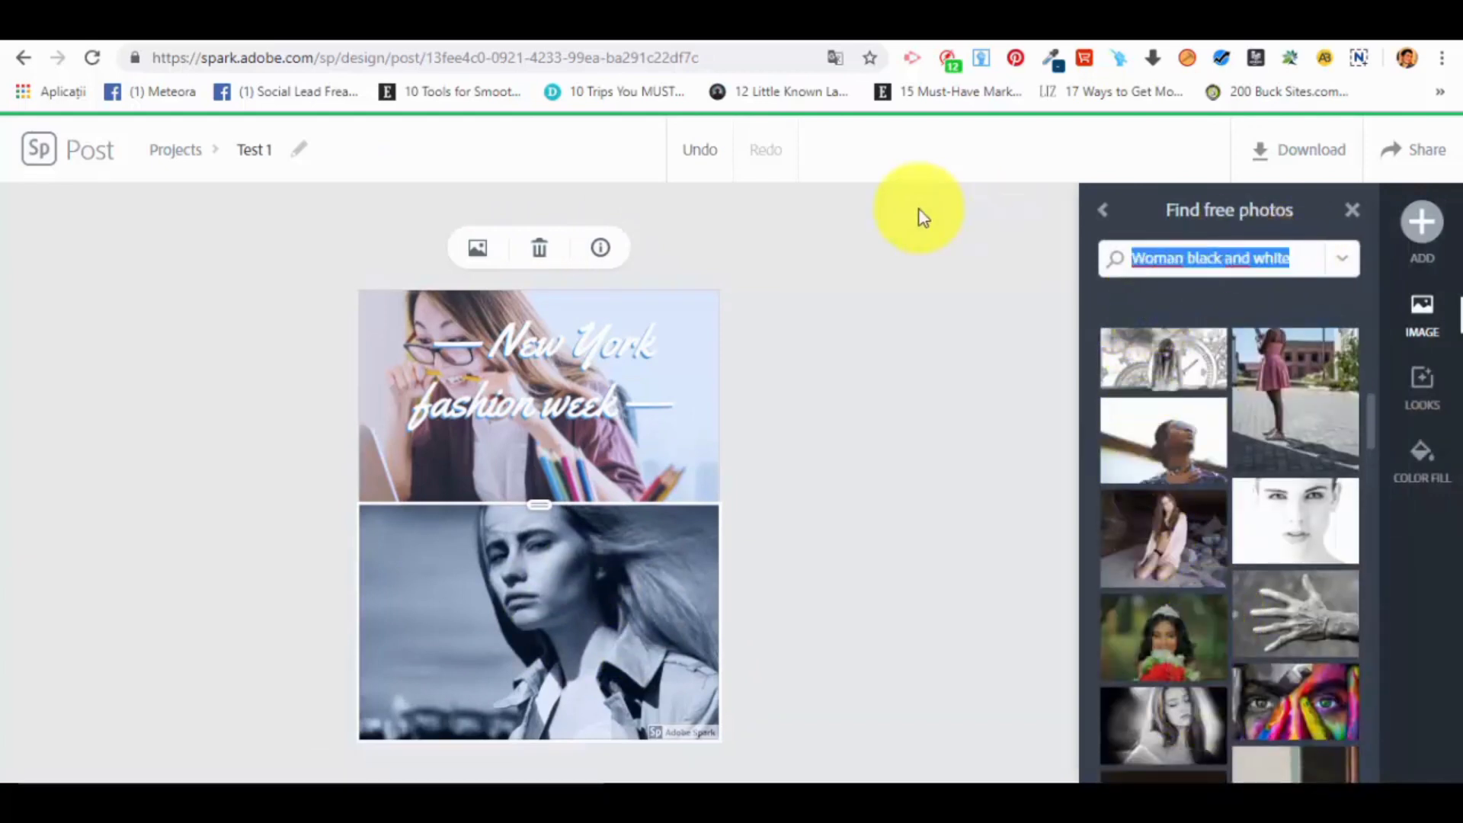
text(office)
key(Return)
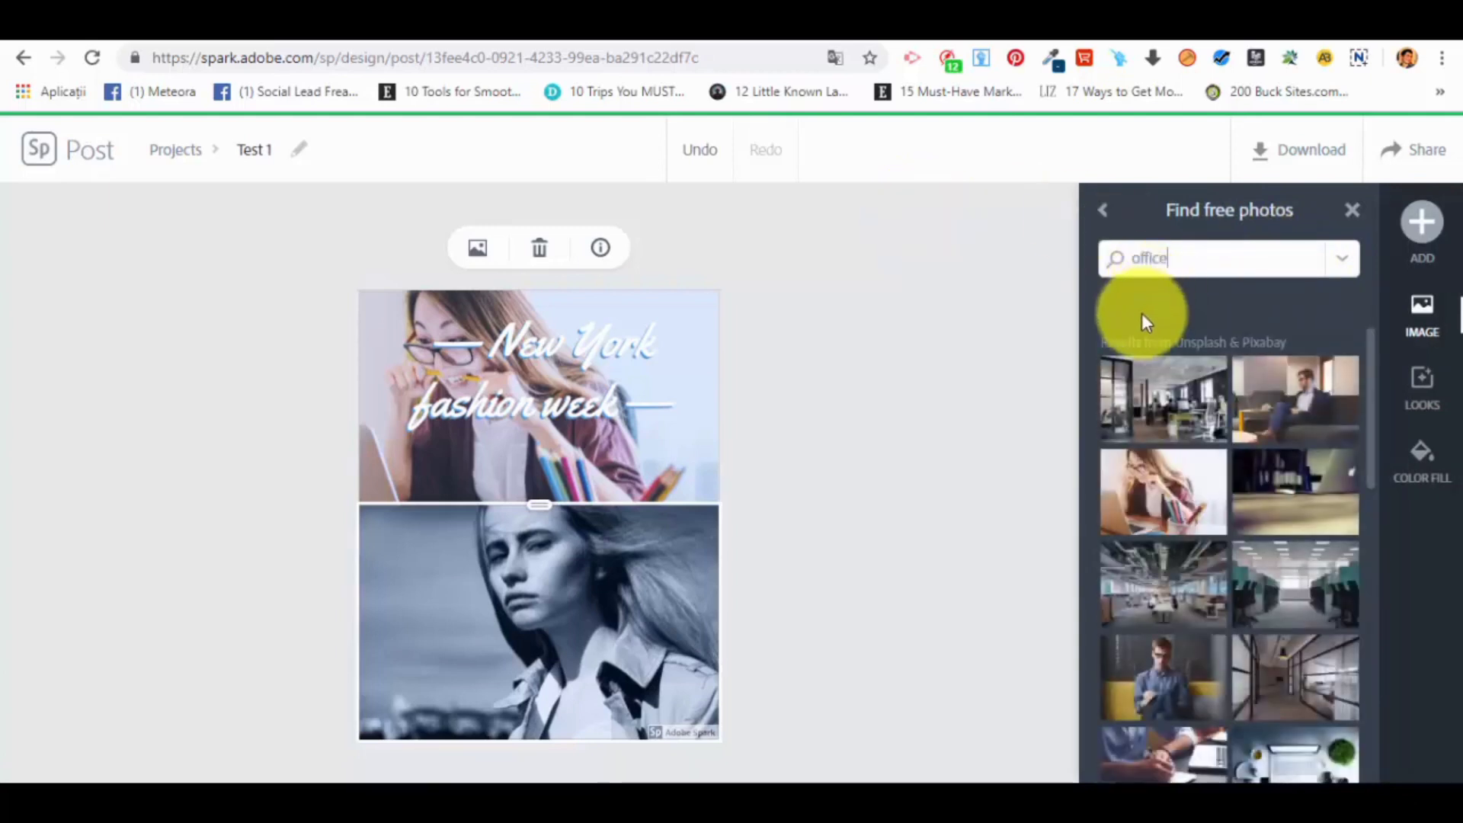
drag(1180, 689, 565, 504)
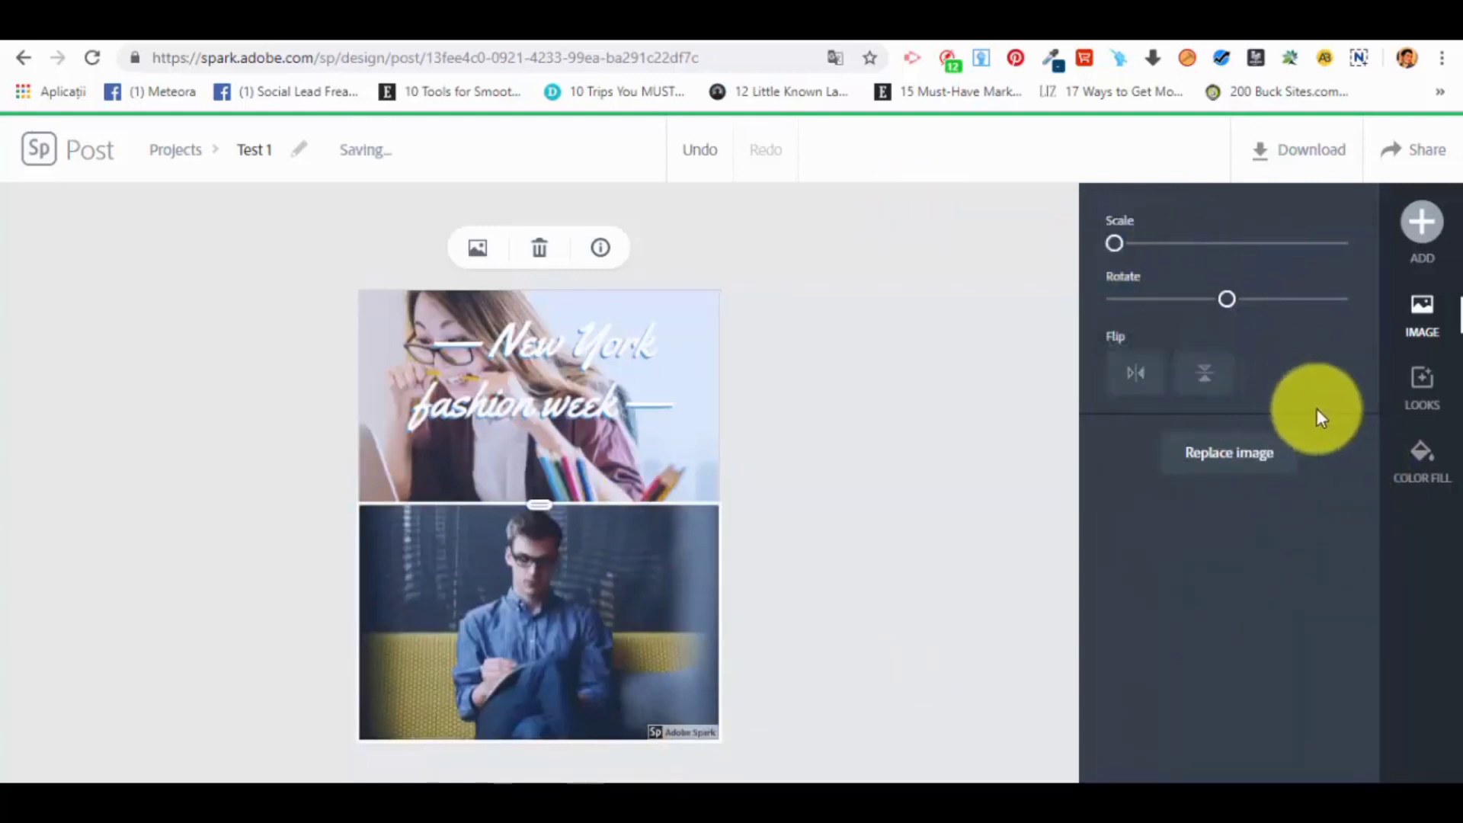
Step: Add the text "Monday" over the lower photo and set its alignment
click(1433, 250)
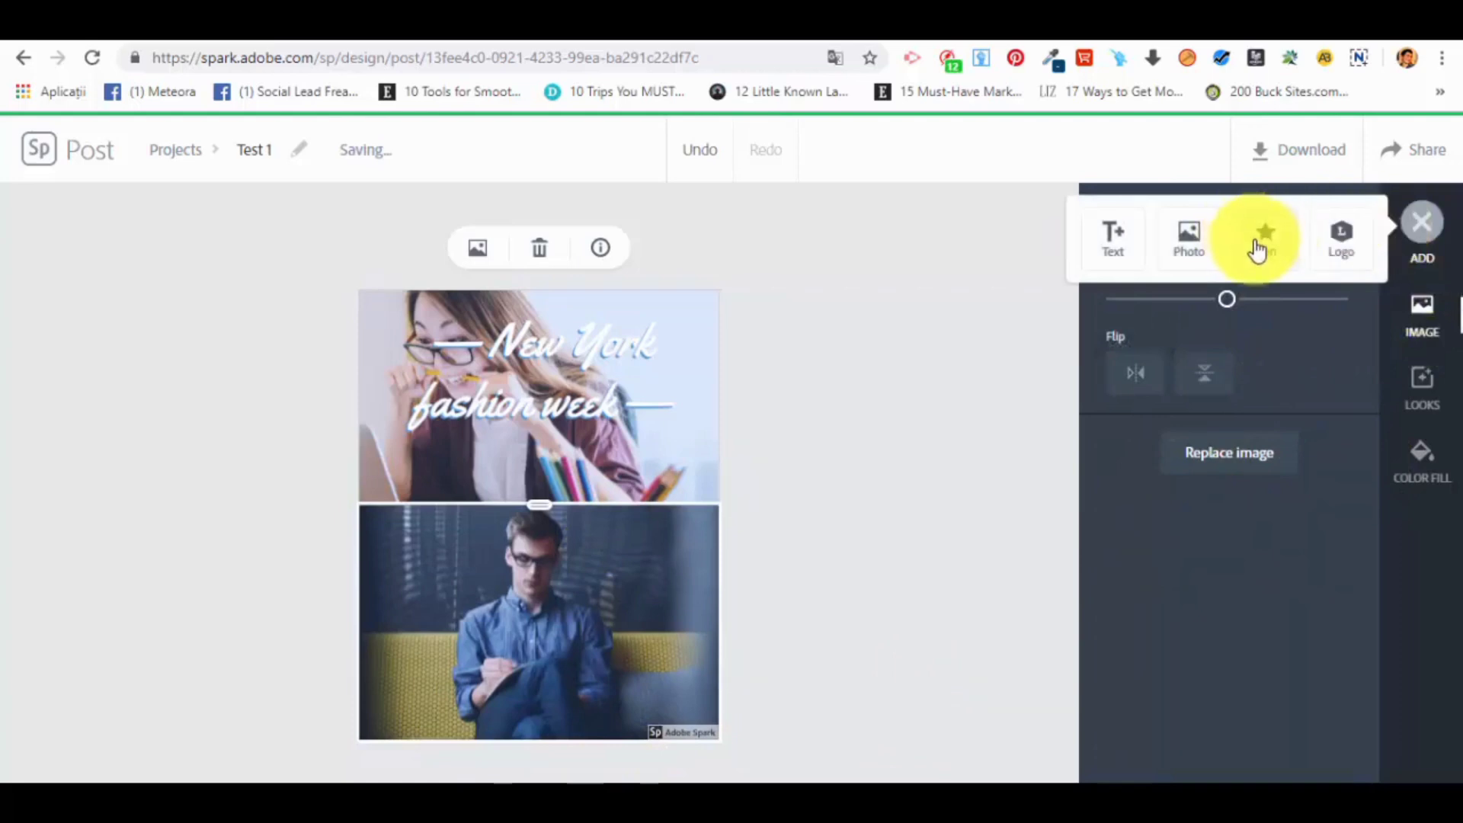
click(1112, 236)
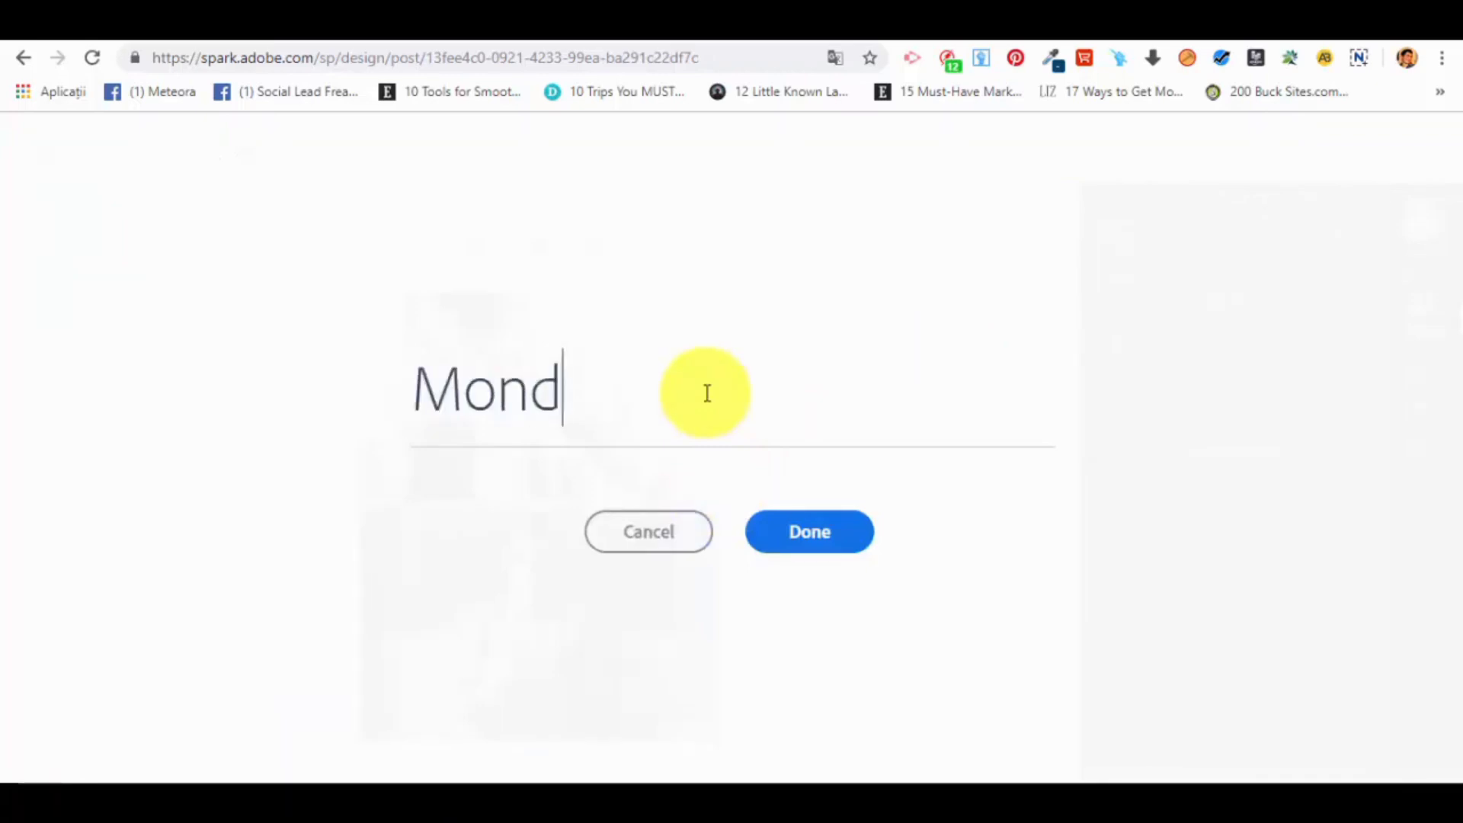
click(794, 548)
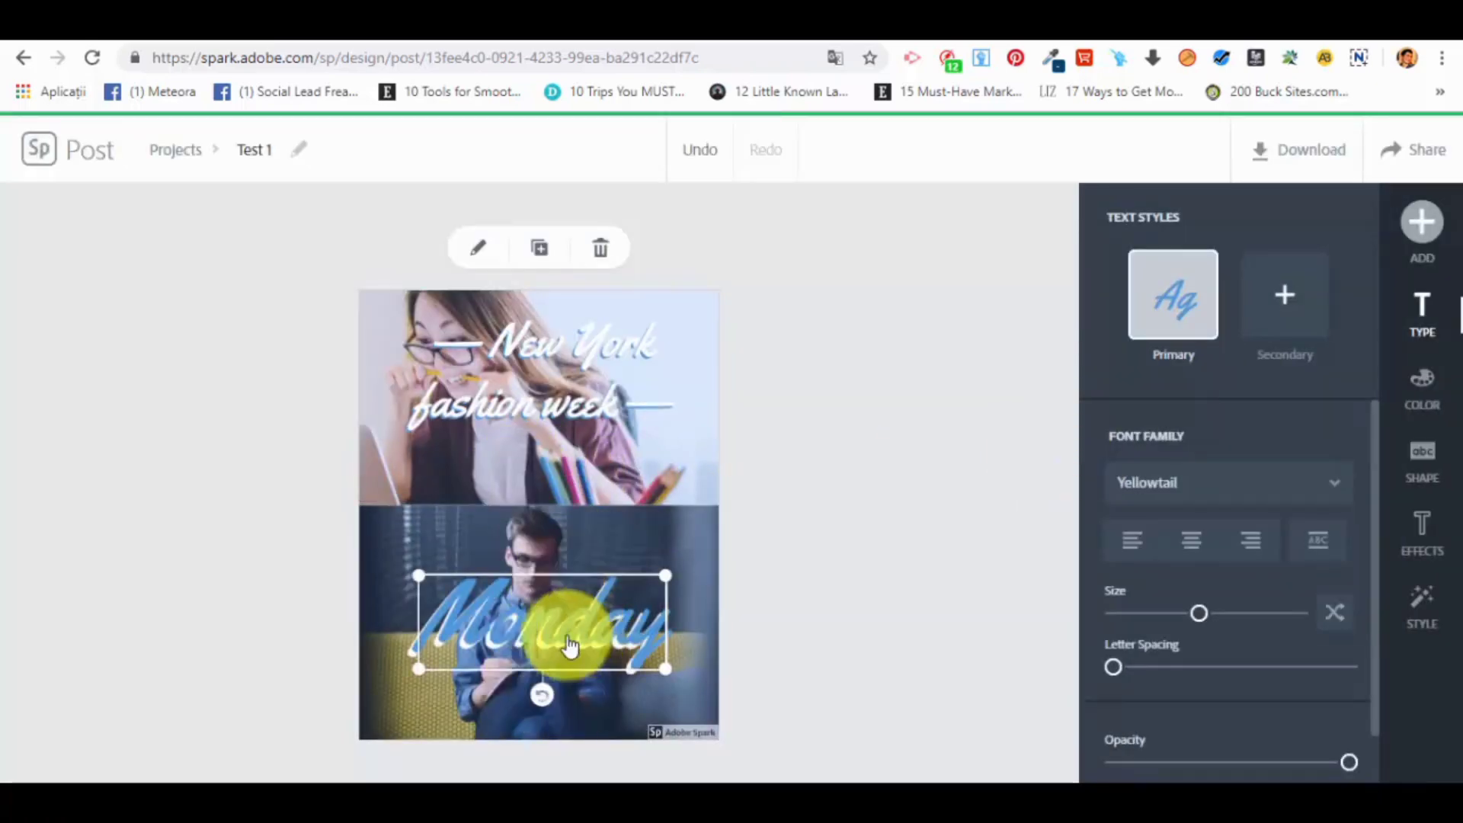
click(1251, 537)
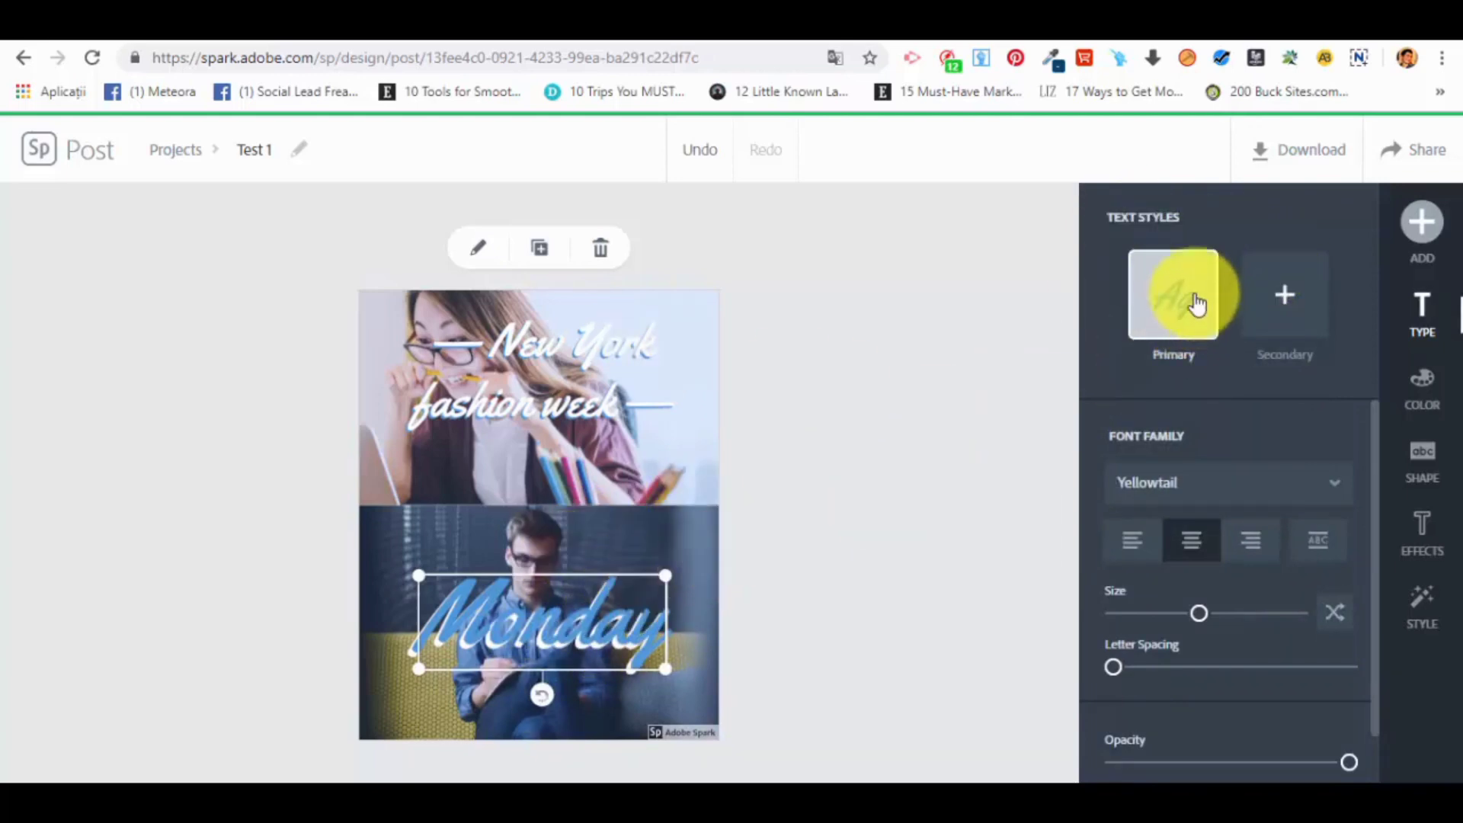
Step: Try the Secondary text style on "Monday", return it to Primary, and reduce the text size slightly
click(1283, 297)
click(1163, 287)
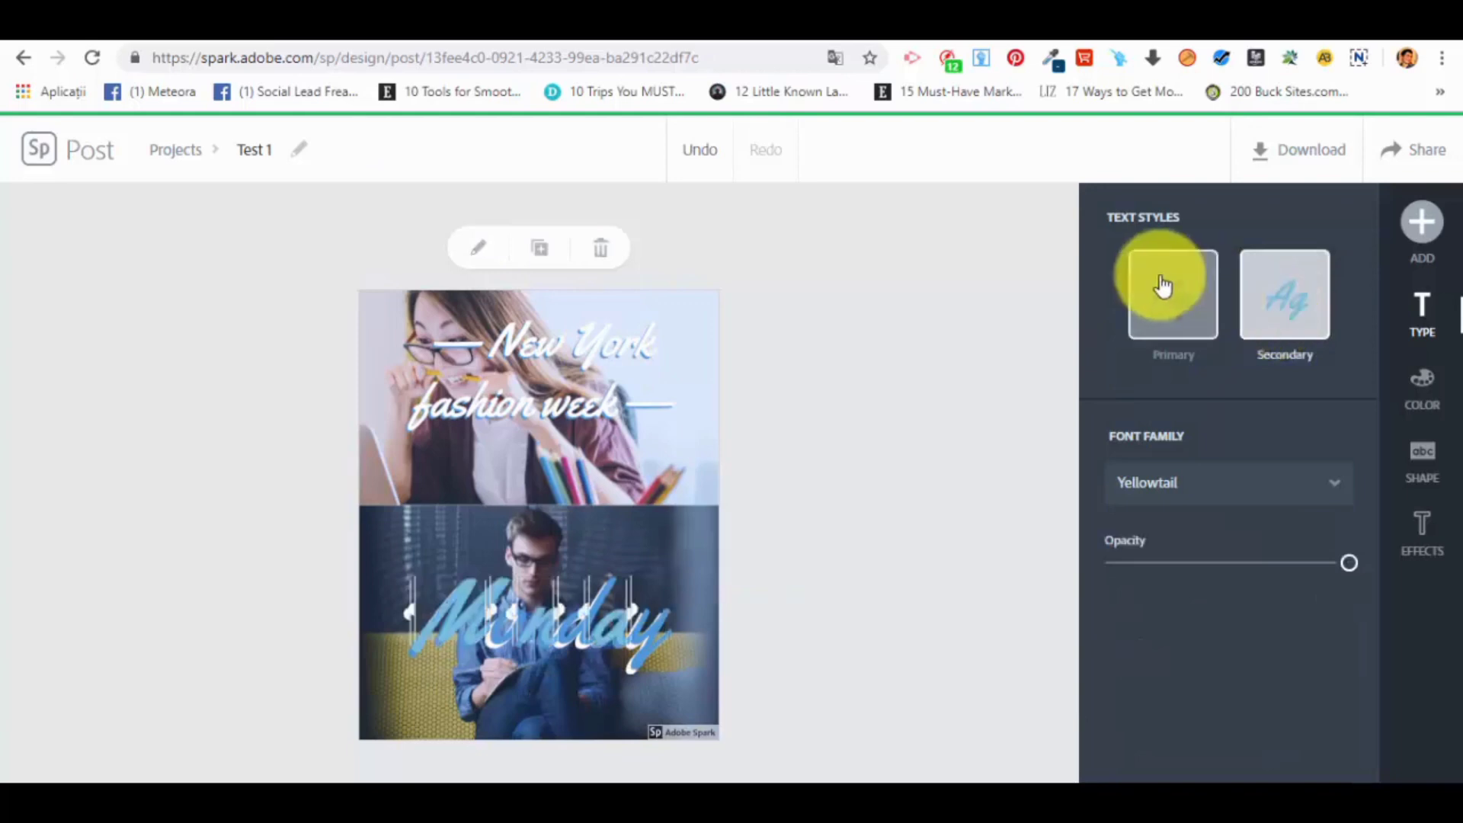
scroll(1173, 426, down, 1)
mouse_move(1198, 559)
mouse_down()
mouse_move(1169, 558)
mouse_move(1196, 558)
mouse_up()
Step: Change the "Monday" text's font to Flood Std Regular and widen its letter spacing slightly
click(1181, 440)
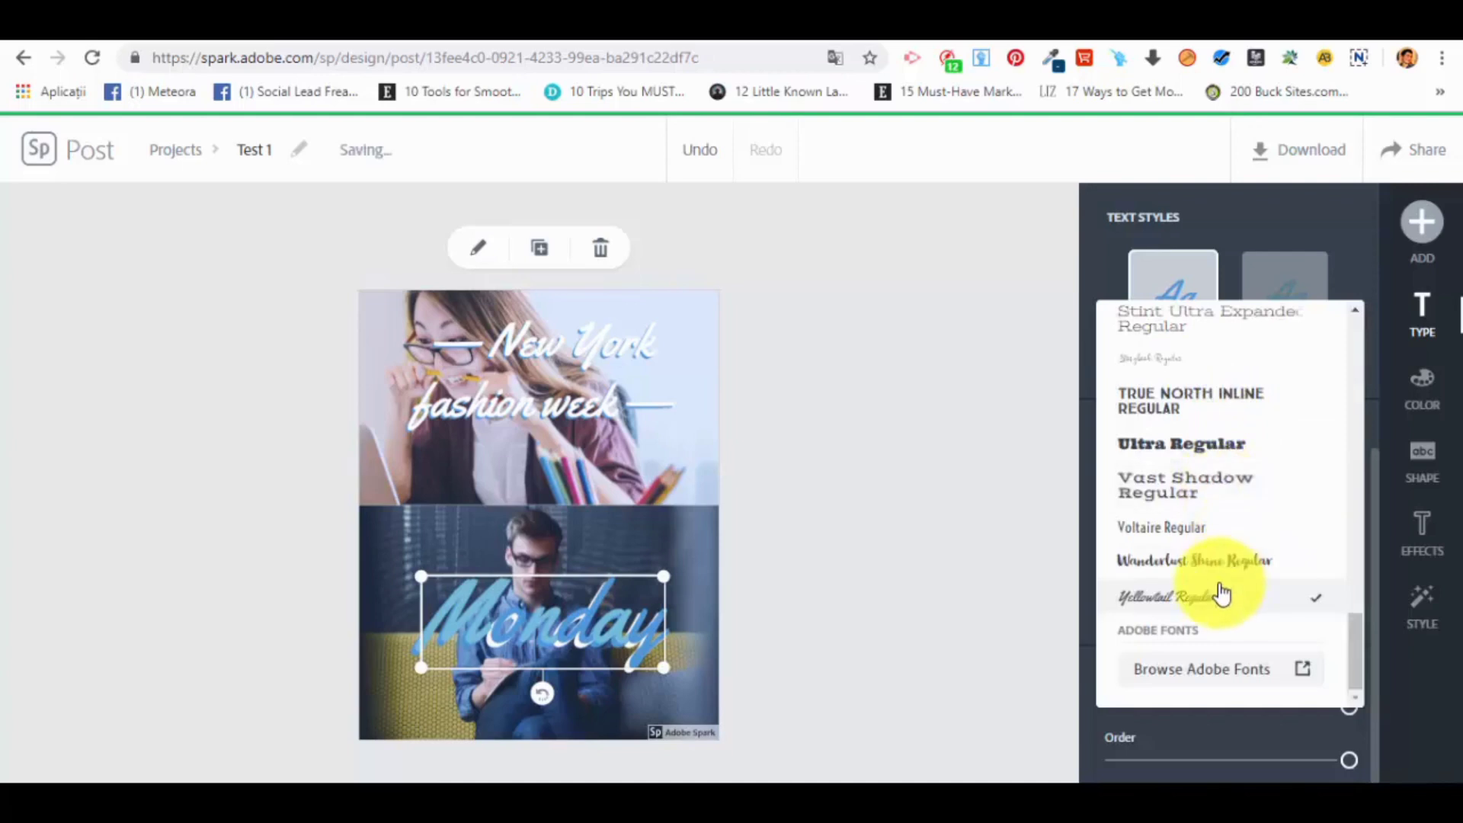
scroll(1220, 587, up, 6)
scroll(1219, 583, up, 6)
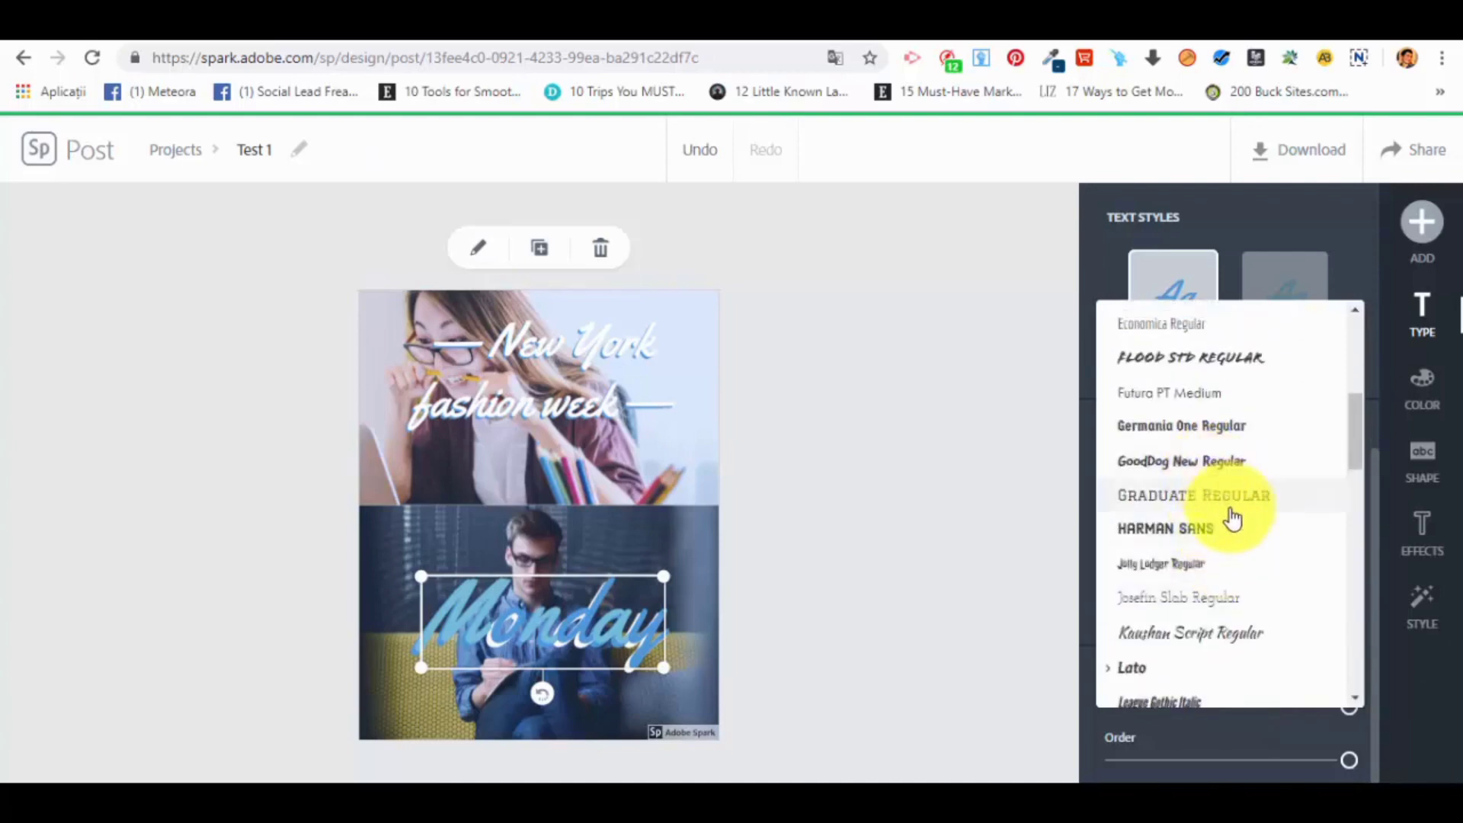
click(1197, 367)
click(1094, 236)
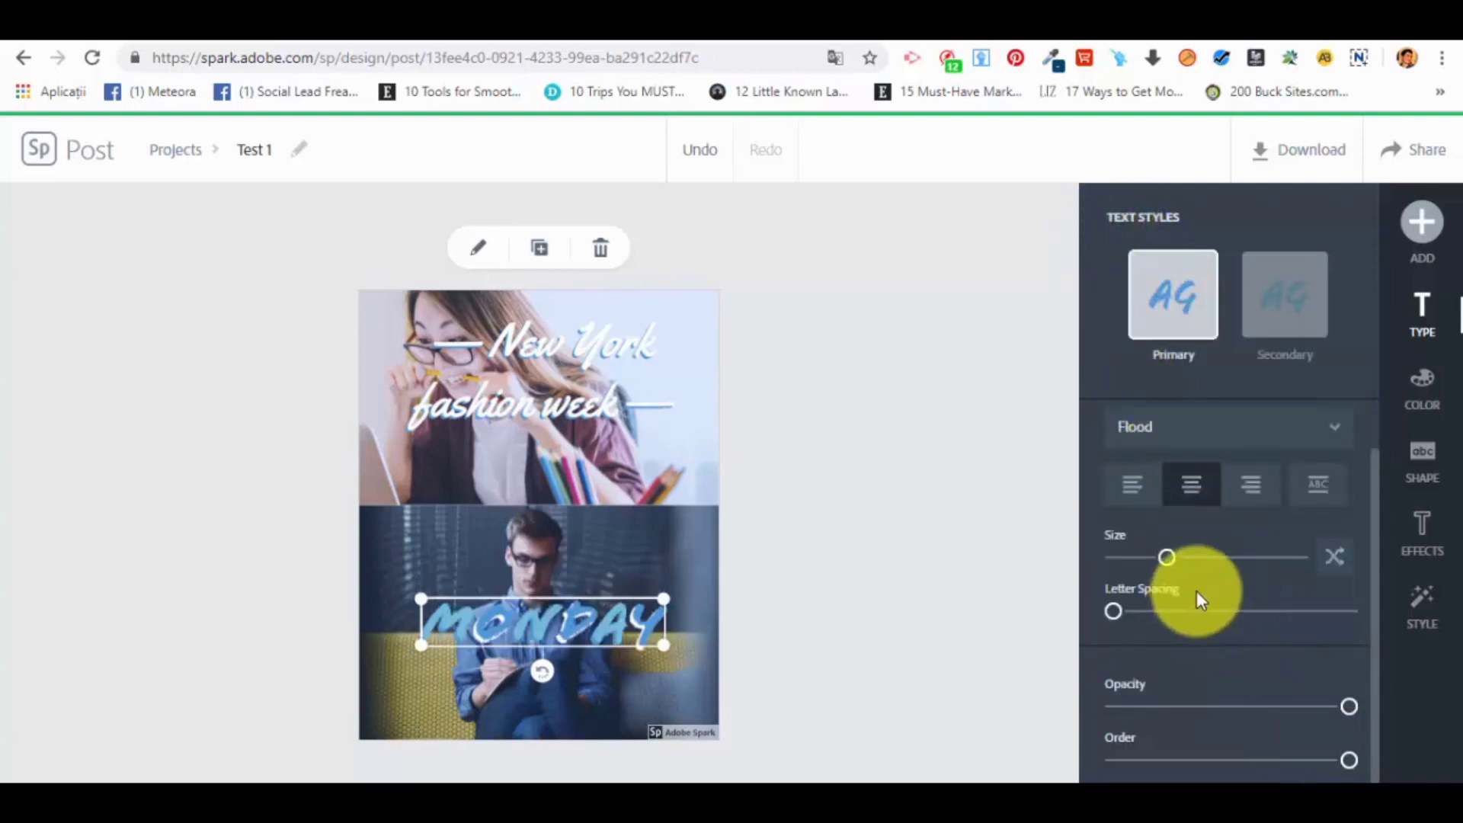
drag(1125, 638, 1152, 640)
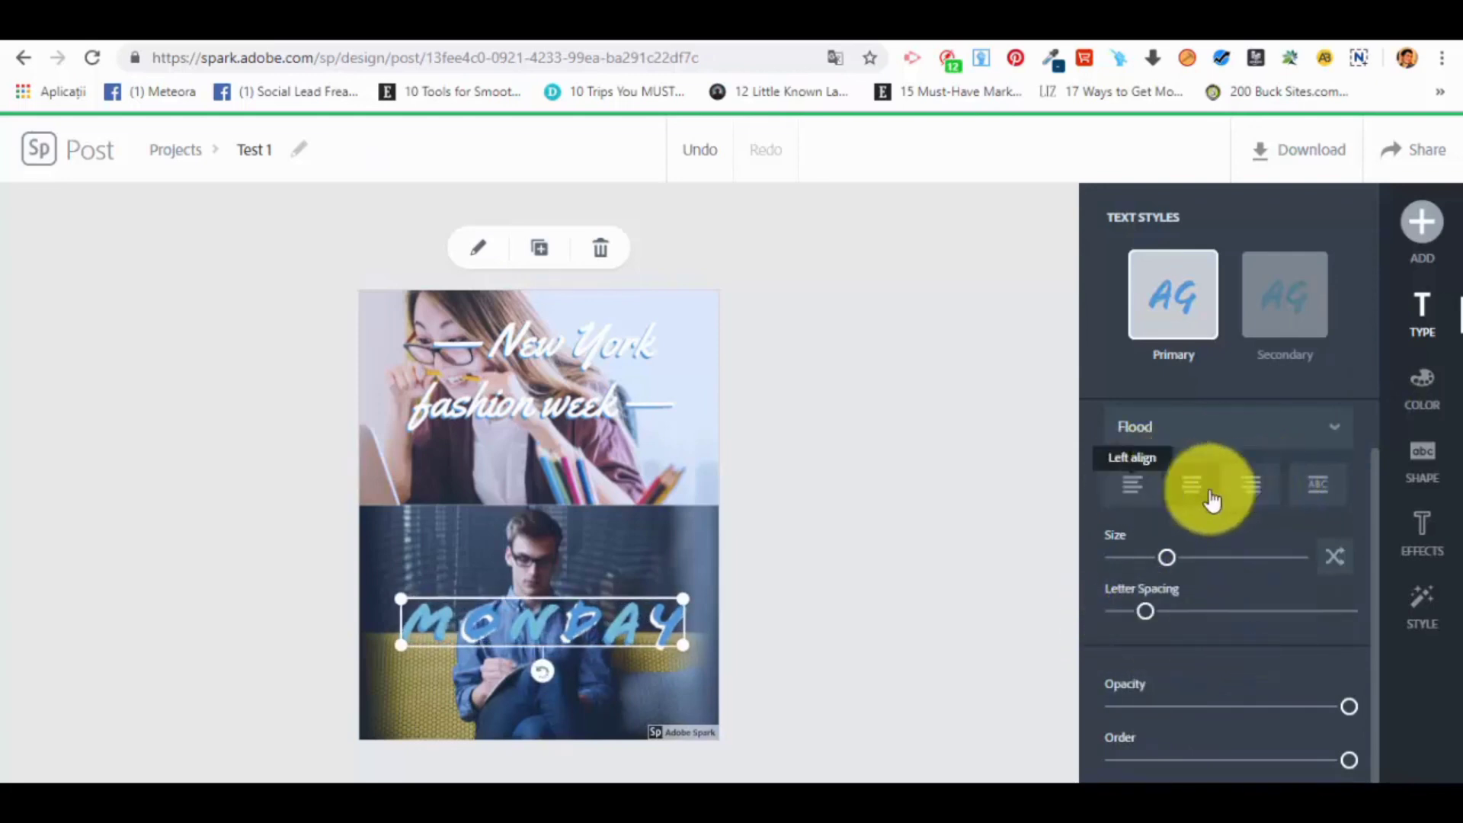
Step: Try the Secondary style and a different opacity on the "Monday" text, and return it to the Primary style at full opacity
click(1282, 327)
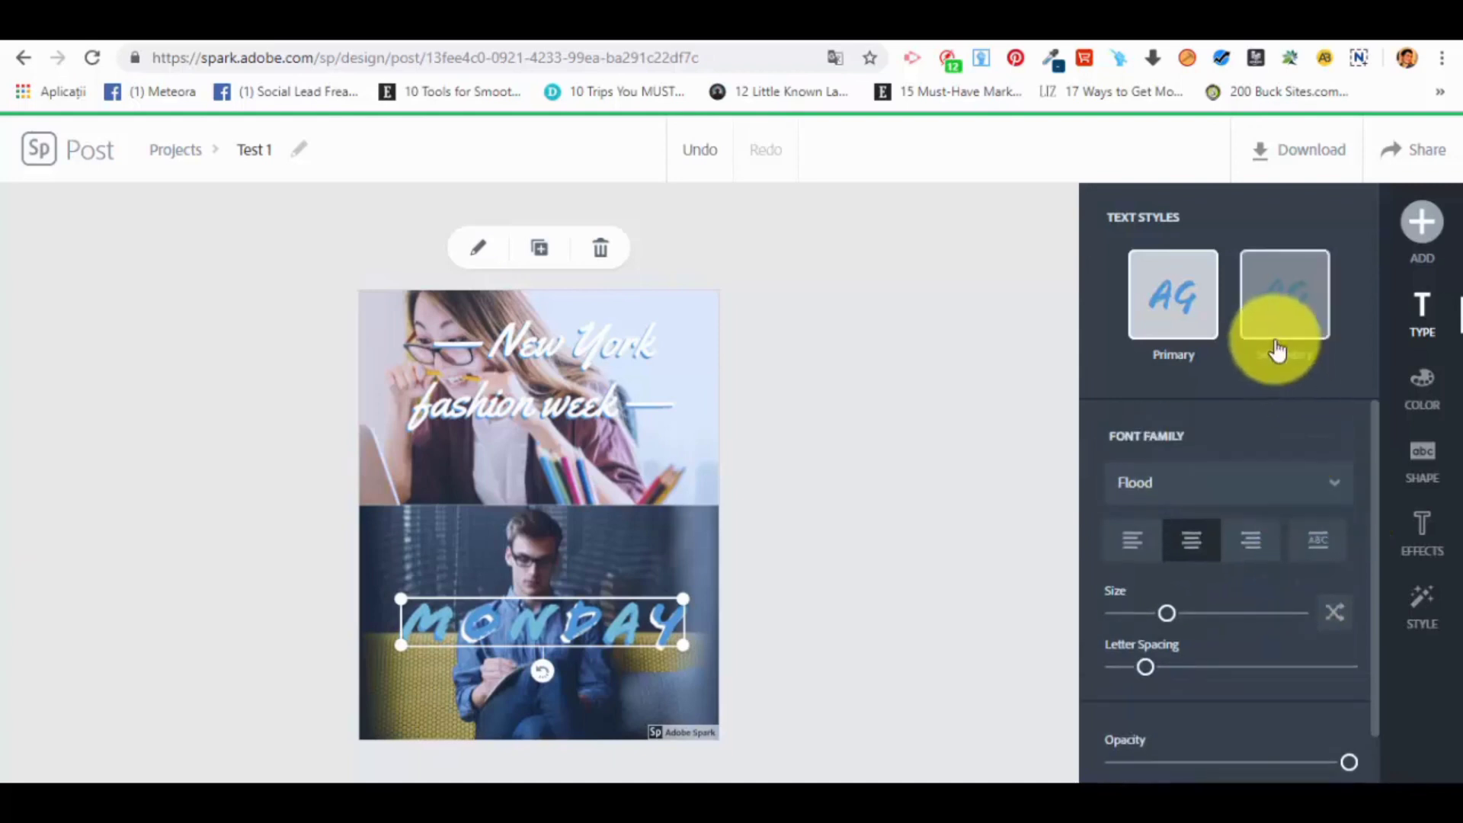
click(1210, 304)
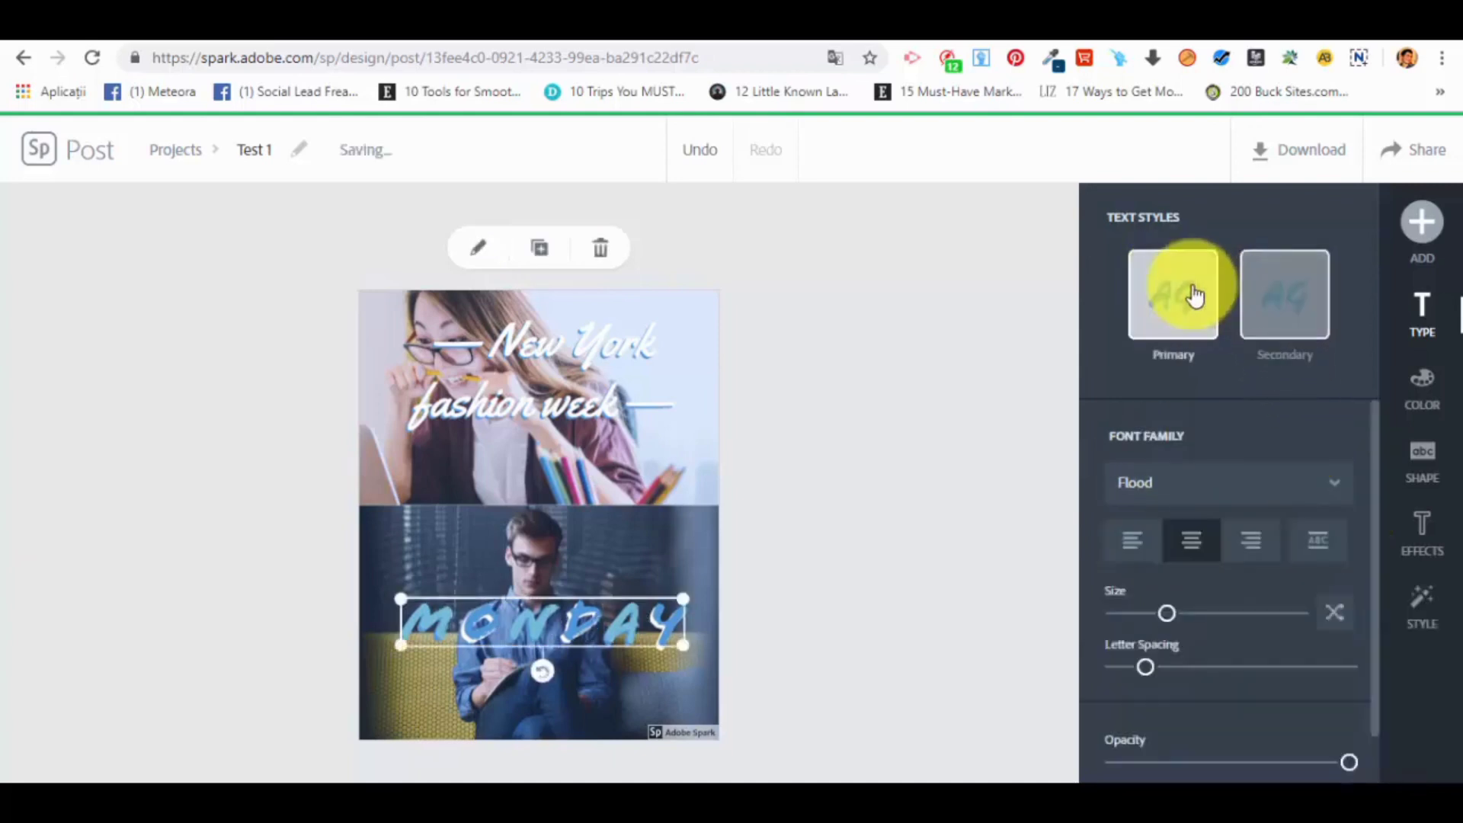
scroll(1250, 573, down, 1)
scroll(1250, 573, down, 1)
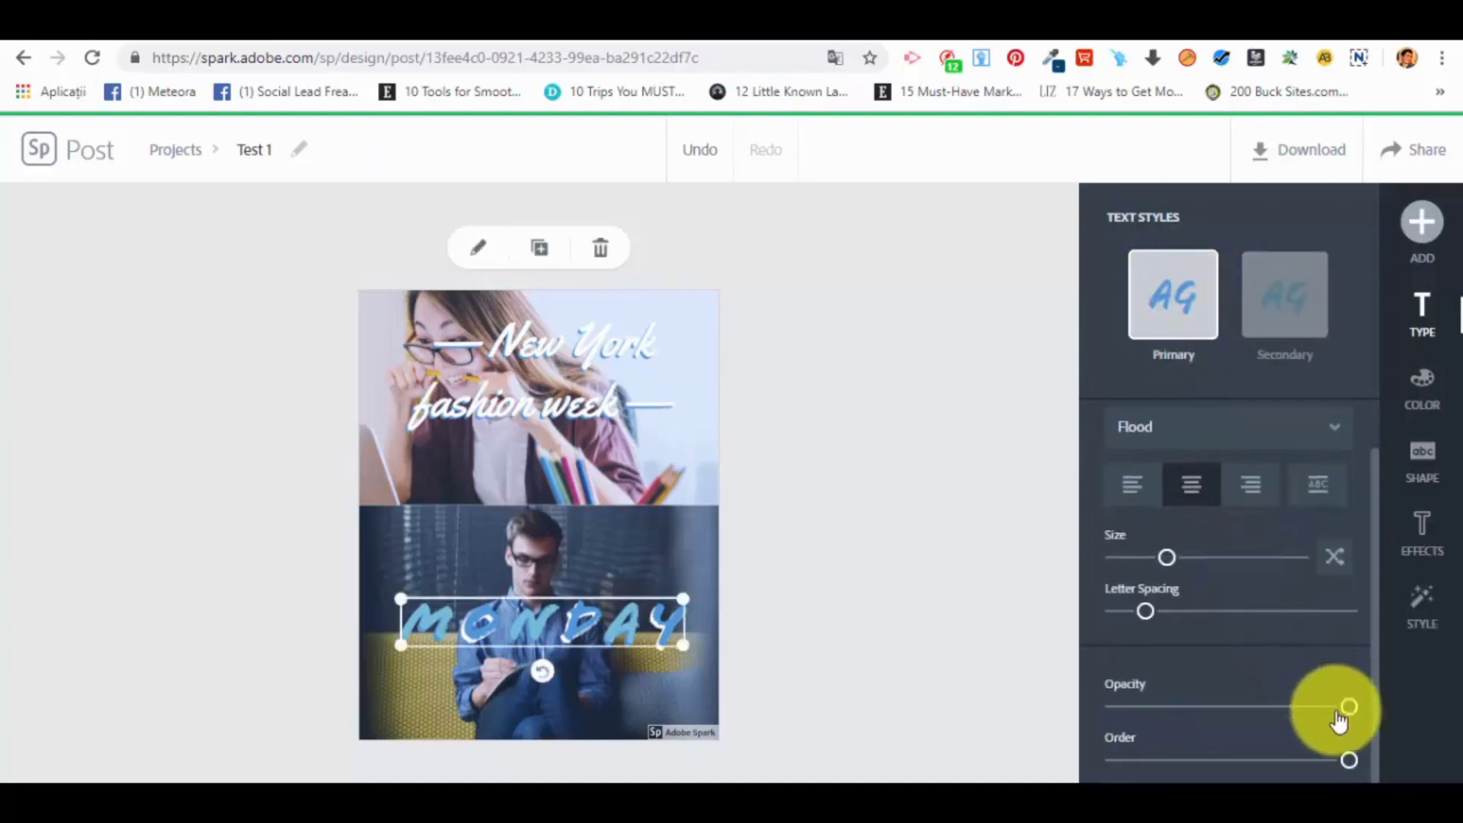
mouse_move(1350, 713)
mouse_down()
mouse_move(1265, 708)
mouse_move(1374, 724)
mouse_up()
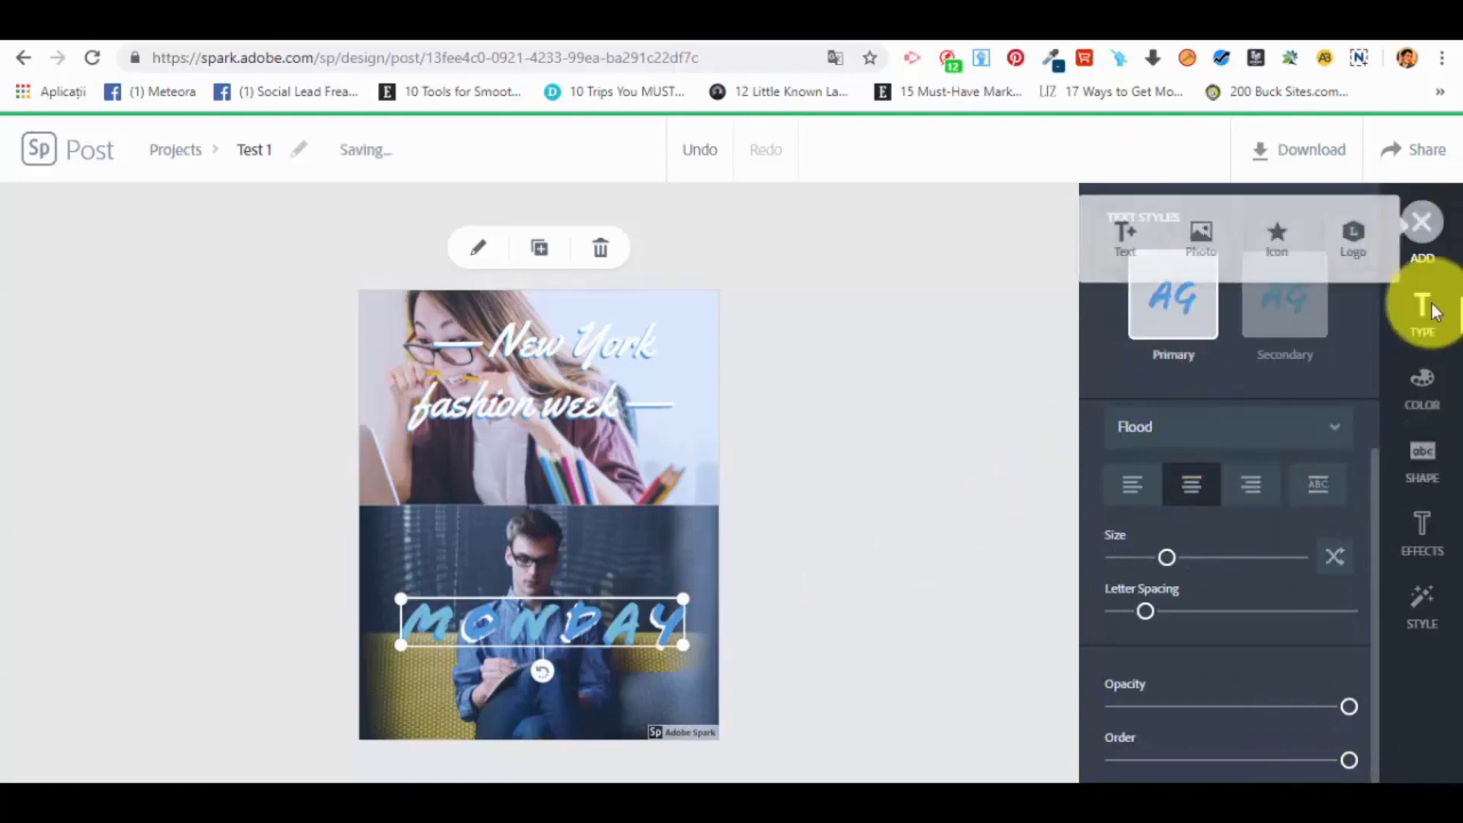
Step: Dismiss the backing shape tip and try the full-width band and cutout backing shapes on the "Monday" text
click(1448, 456)
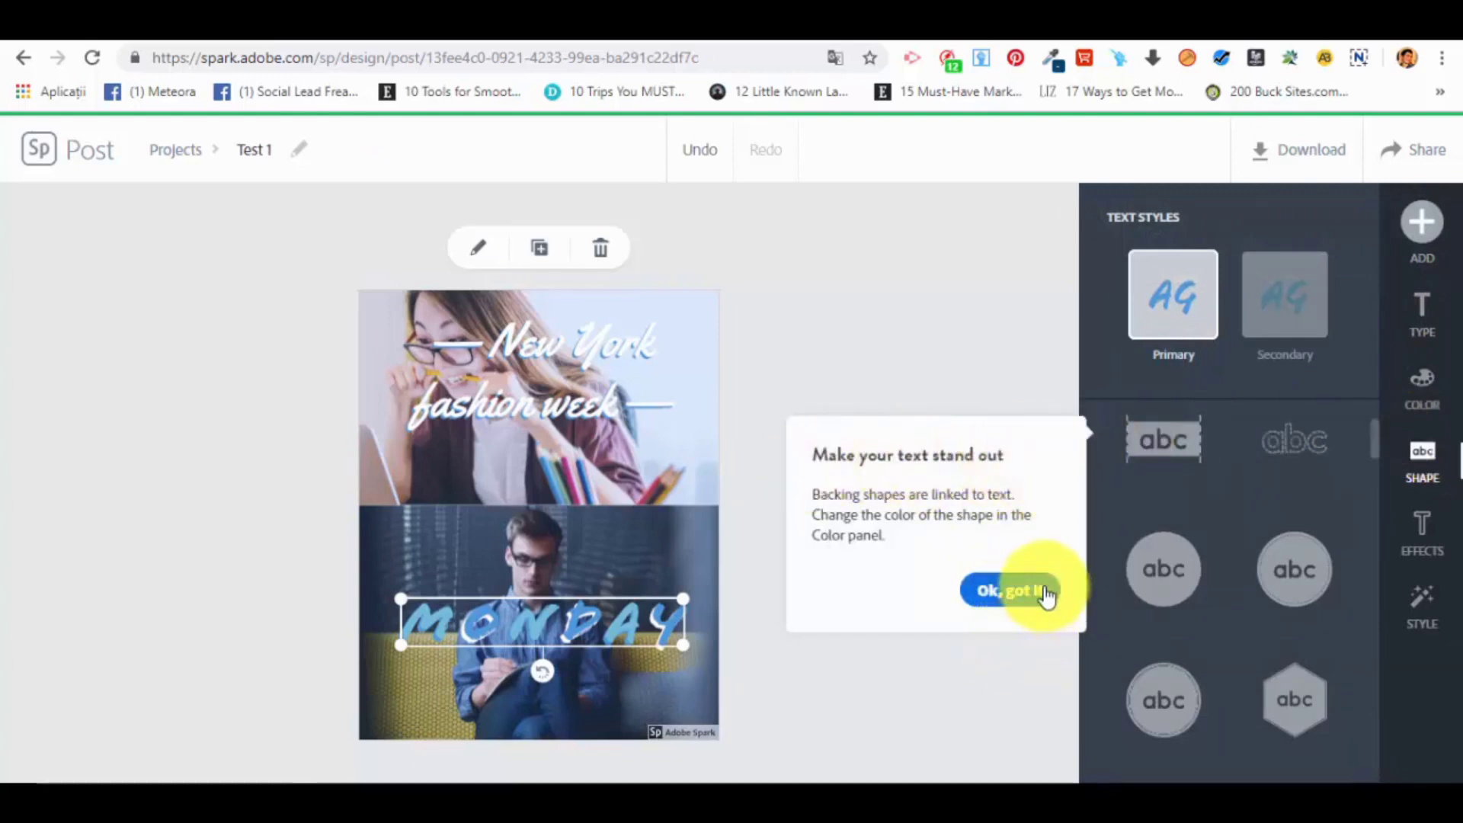
click(1033, 593)
click(1182, 436)
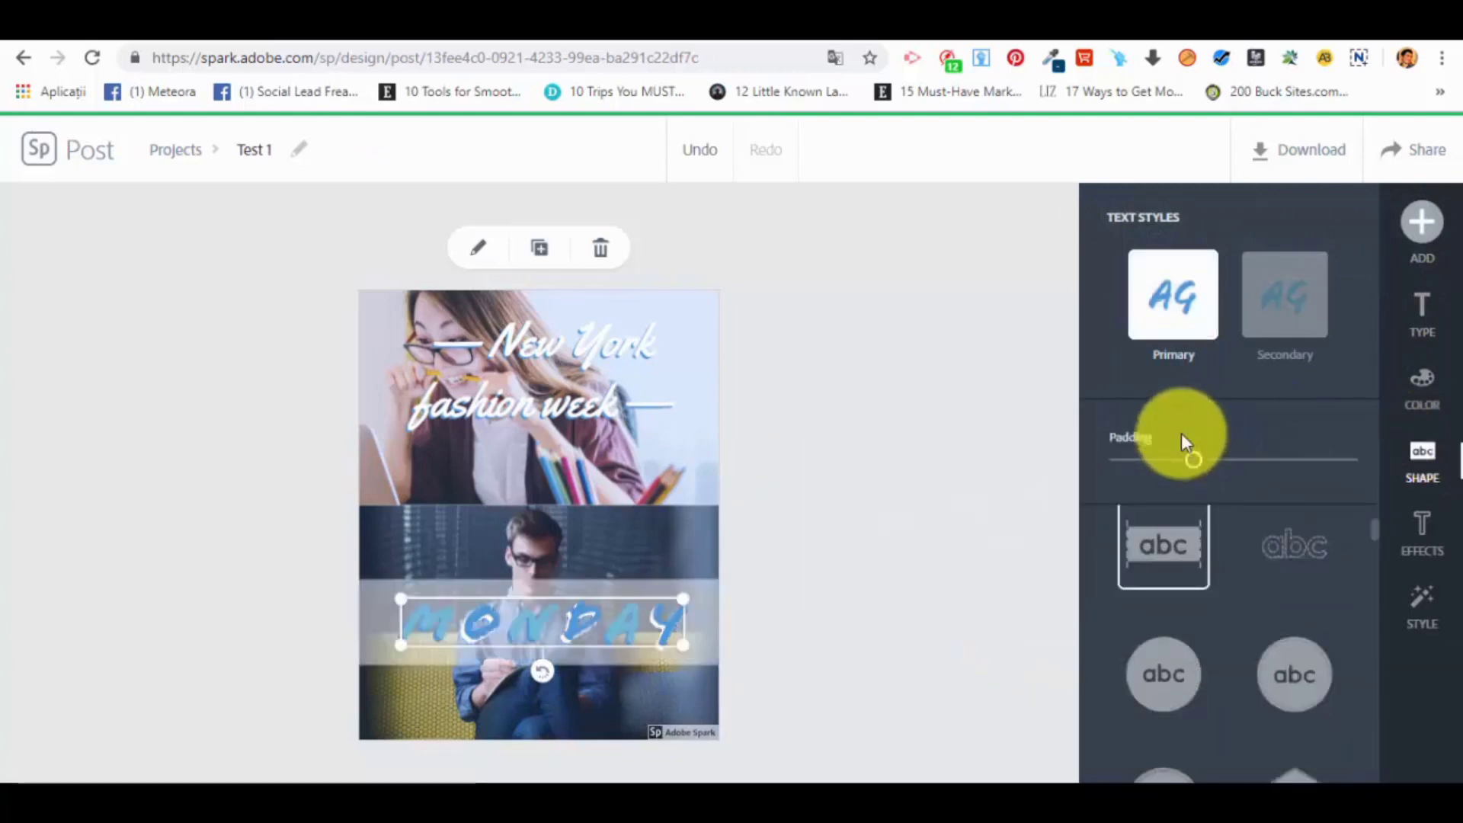
click(1296, 543)
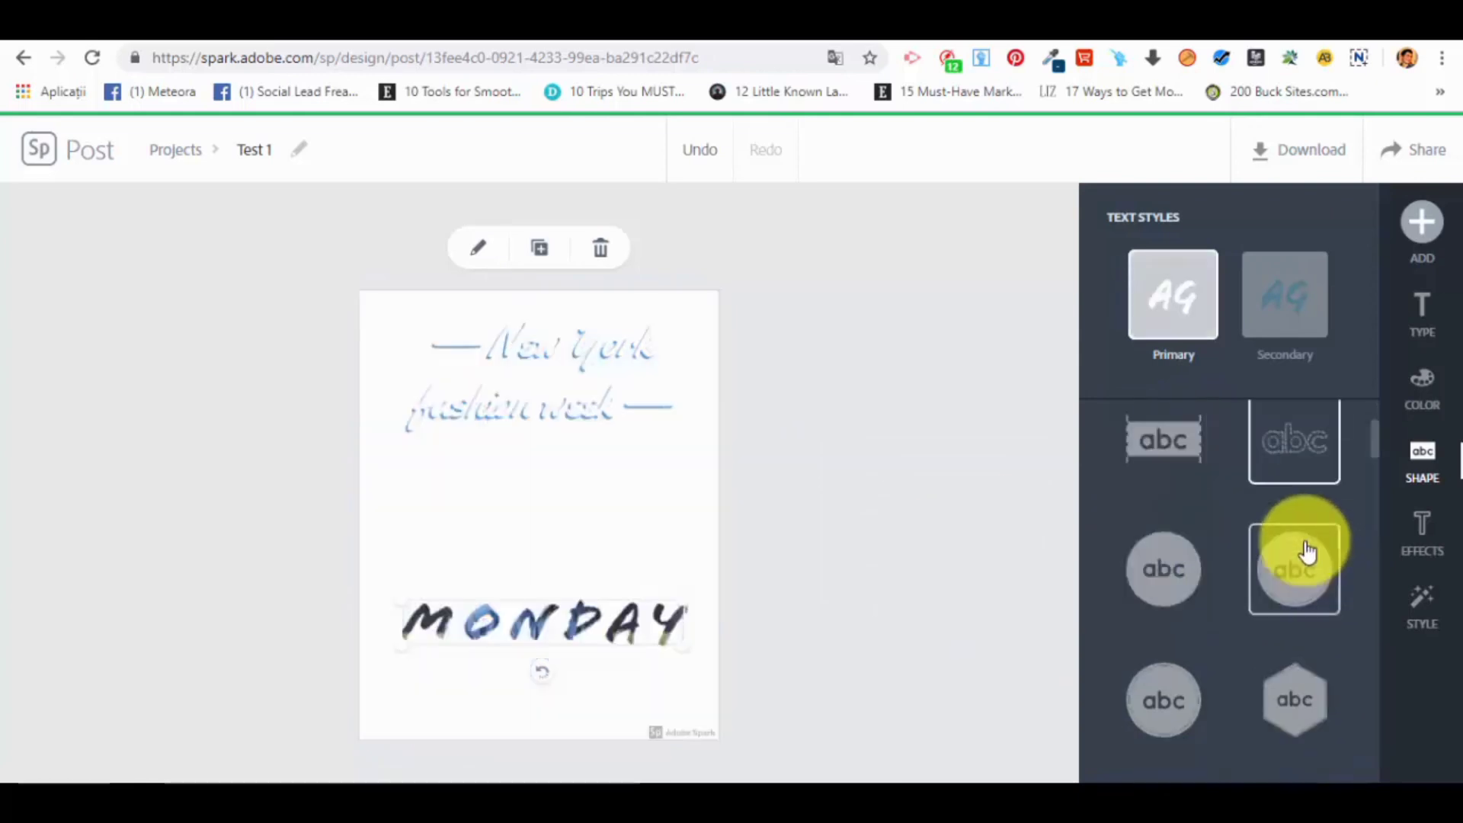
click(1156, 440)
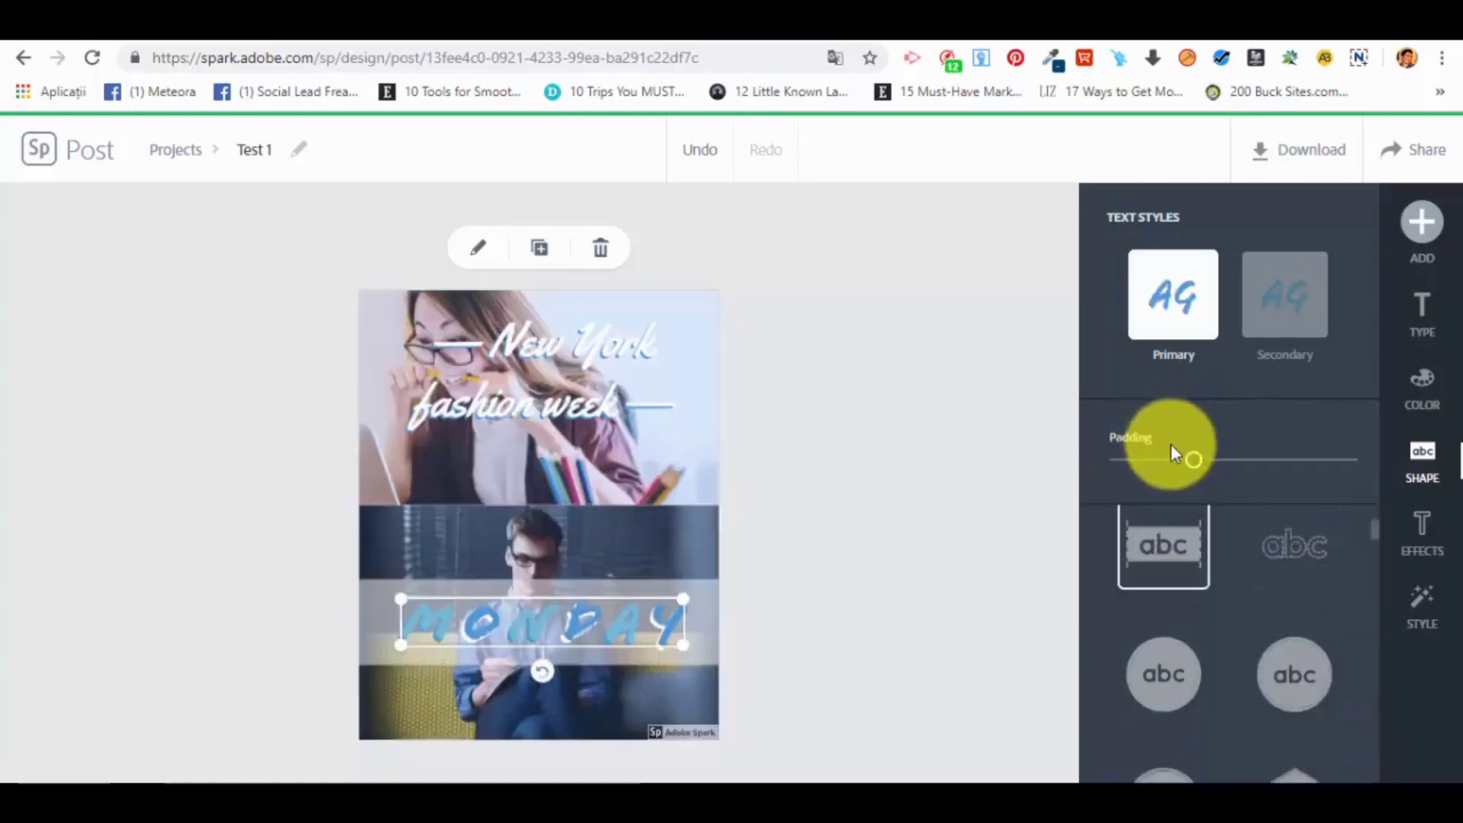
Step: Try the circle, dotted circle, diamond and rounded rectangle backing shapes on the "Monday" text
click(1197, 689)
scroll(1212, 632, down, 2)
click(1311, 579)
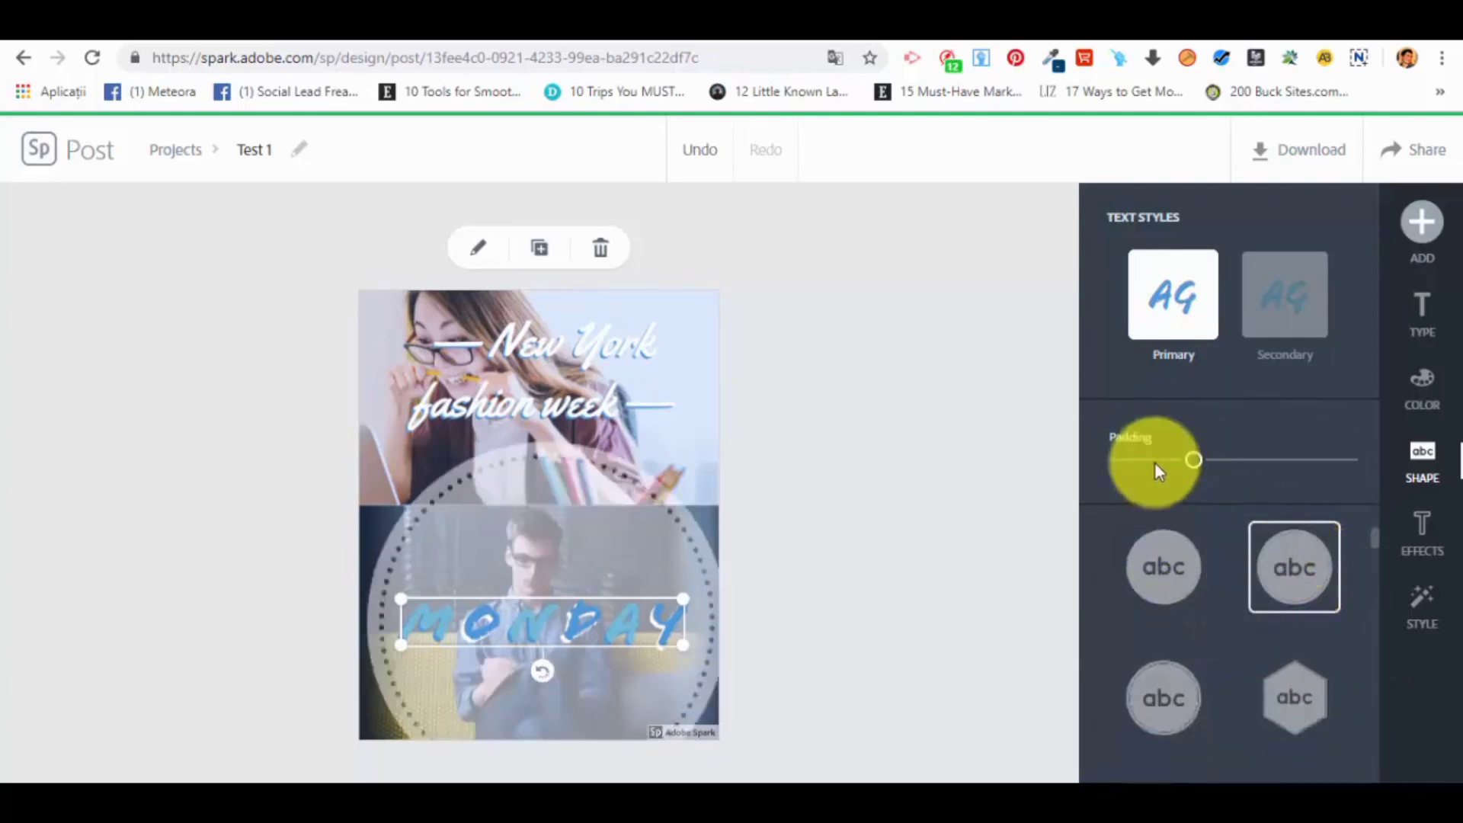
scroll(1250, 568, down, 3)
click(1166, 610)
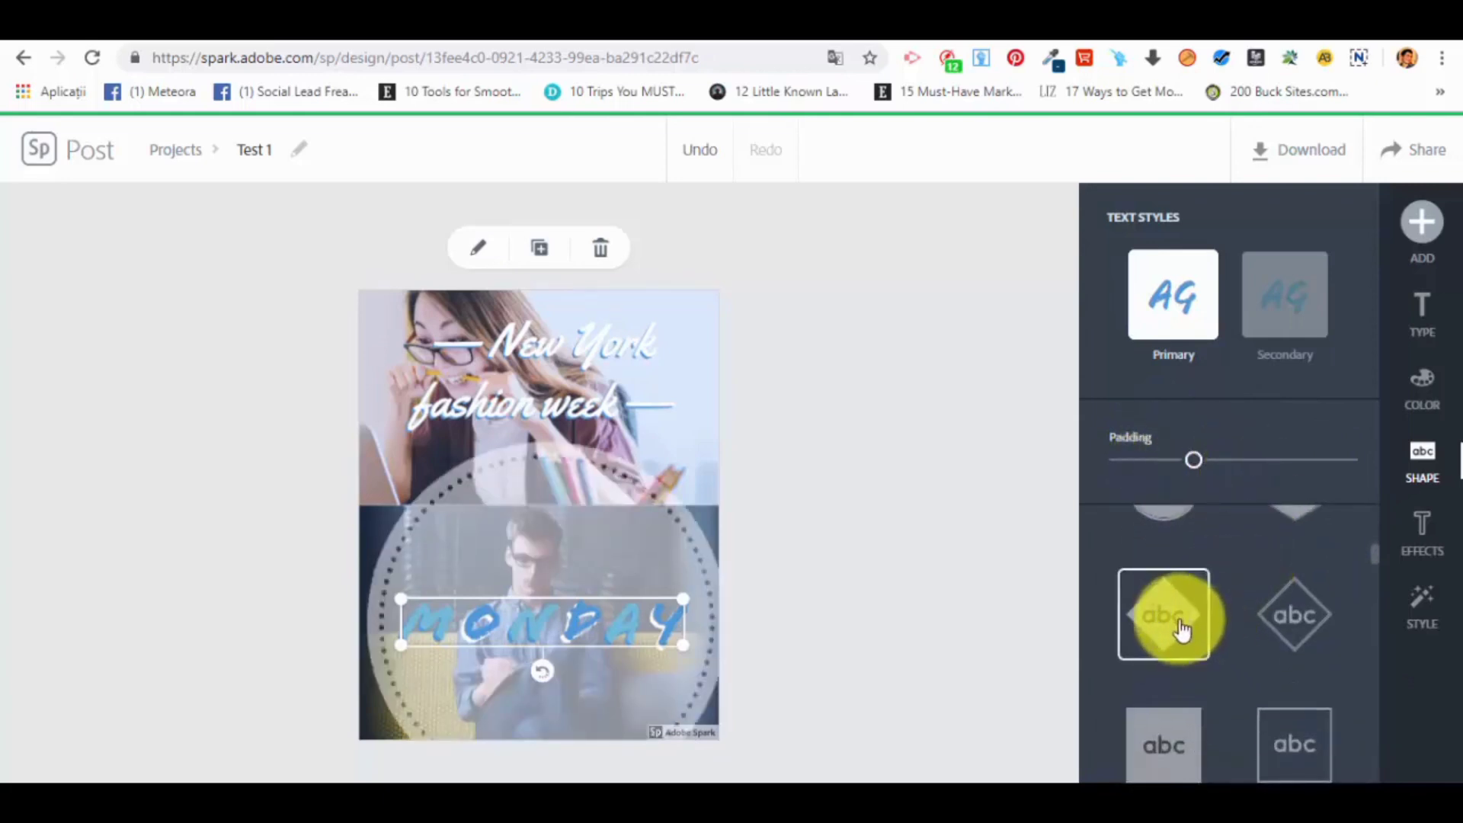
scroll(1195, 602, down, 3)
click(1172, 573)
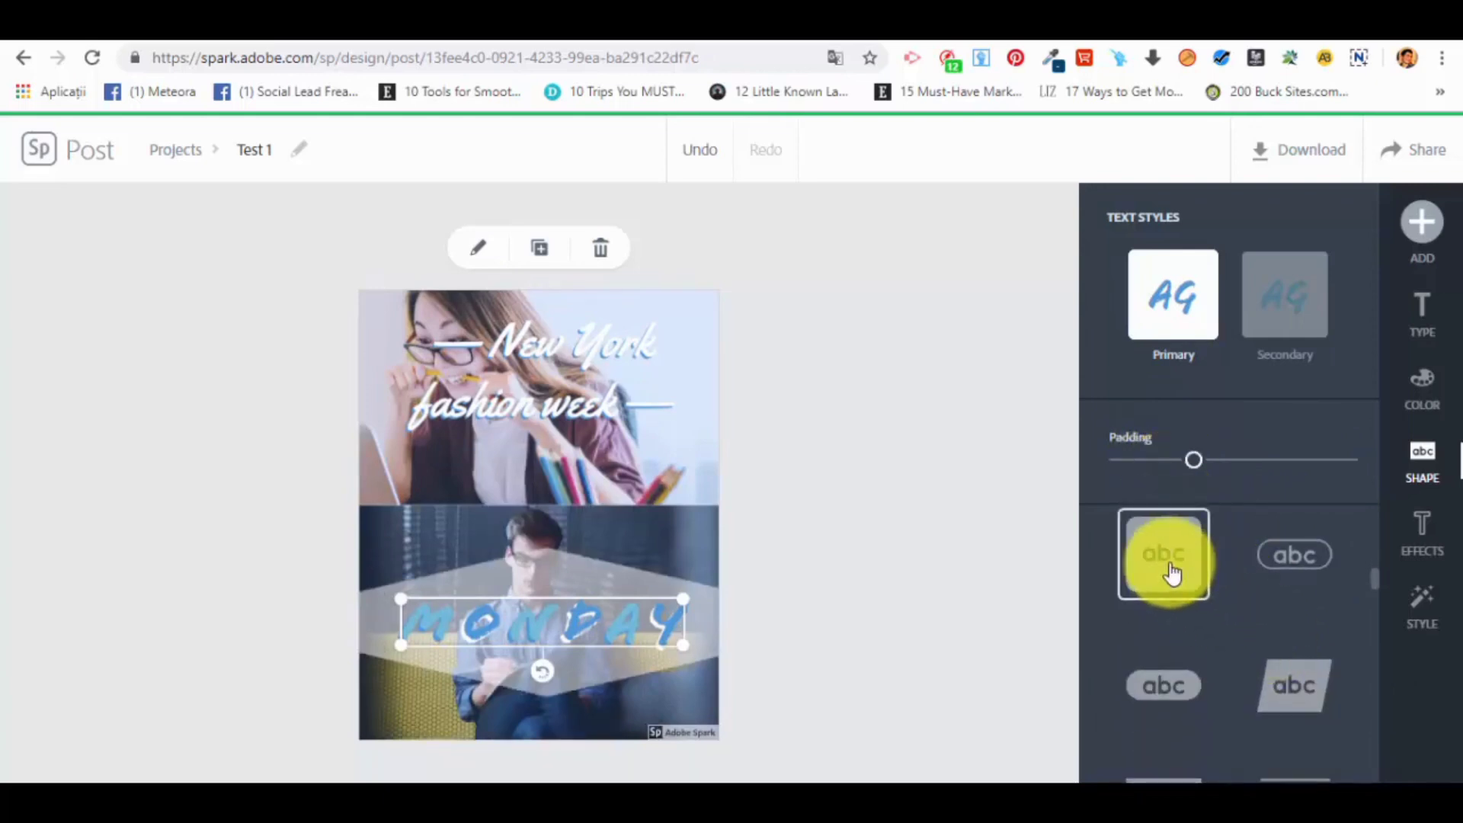
Step: Apply a ribbon banner backing shape to the "Monday" text and set the shape's padding to 0.00
scroll(1250, 648, down, 4)
click(1288, 663)
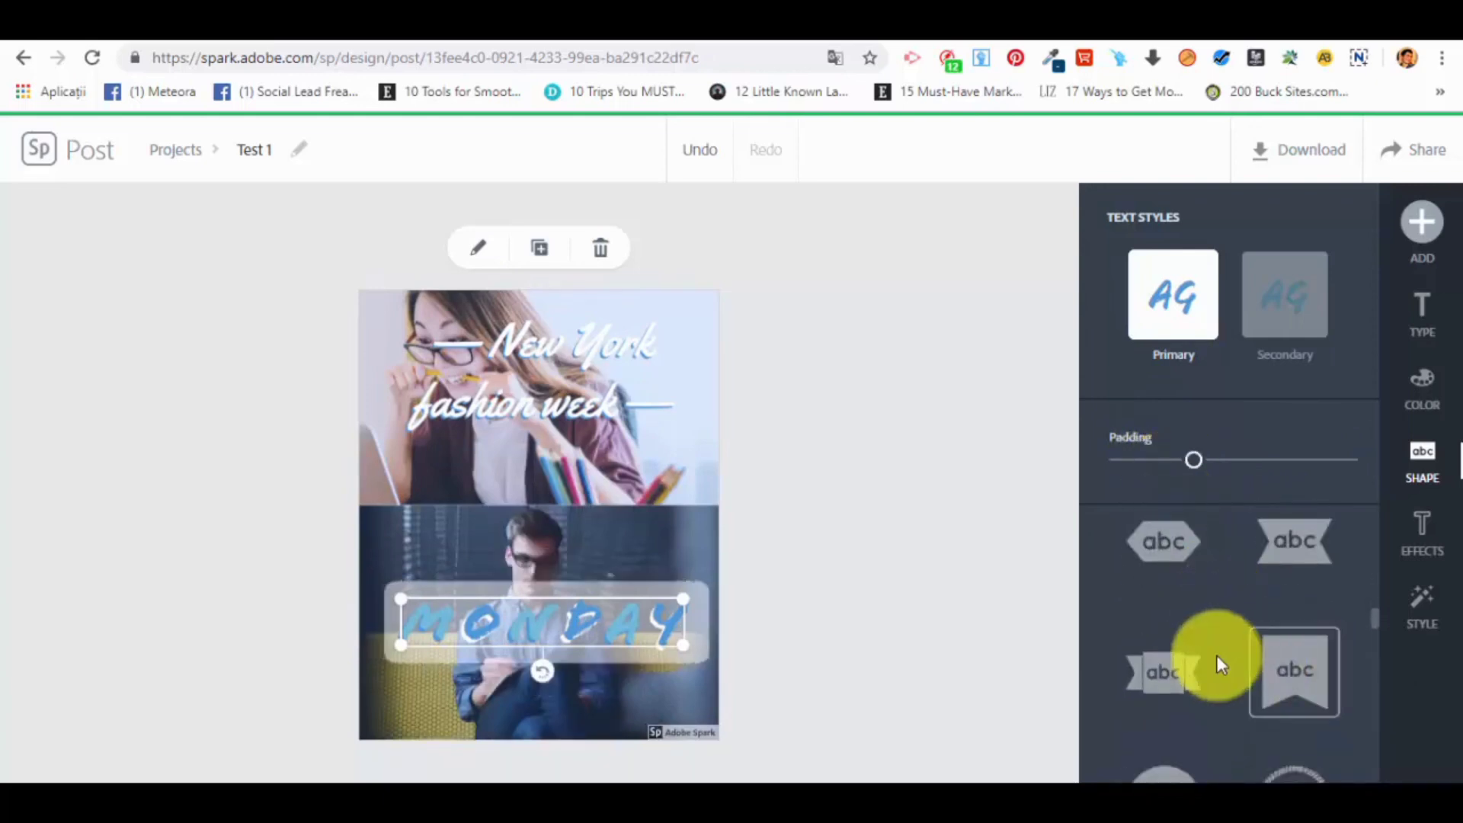
click(1208, 460)
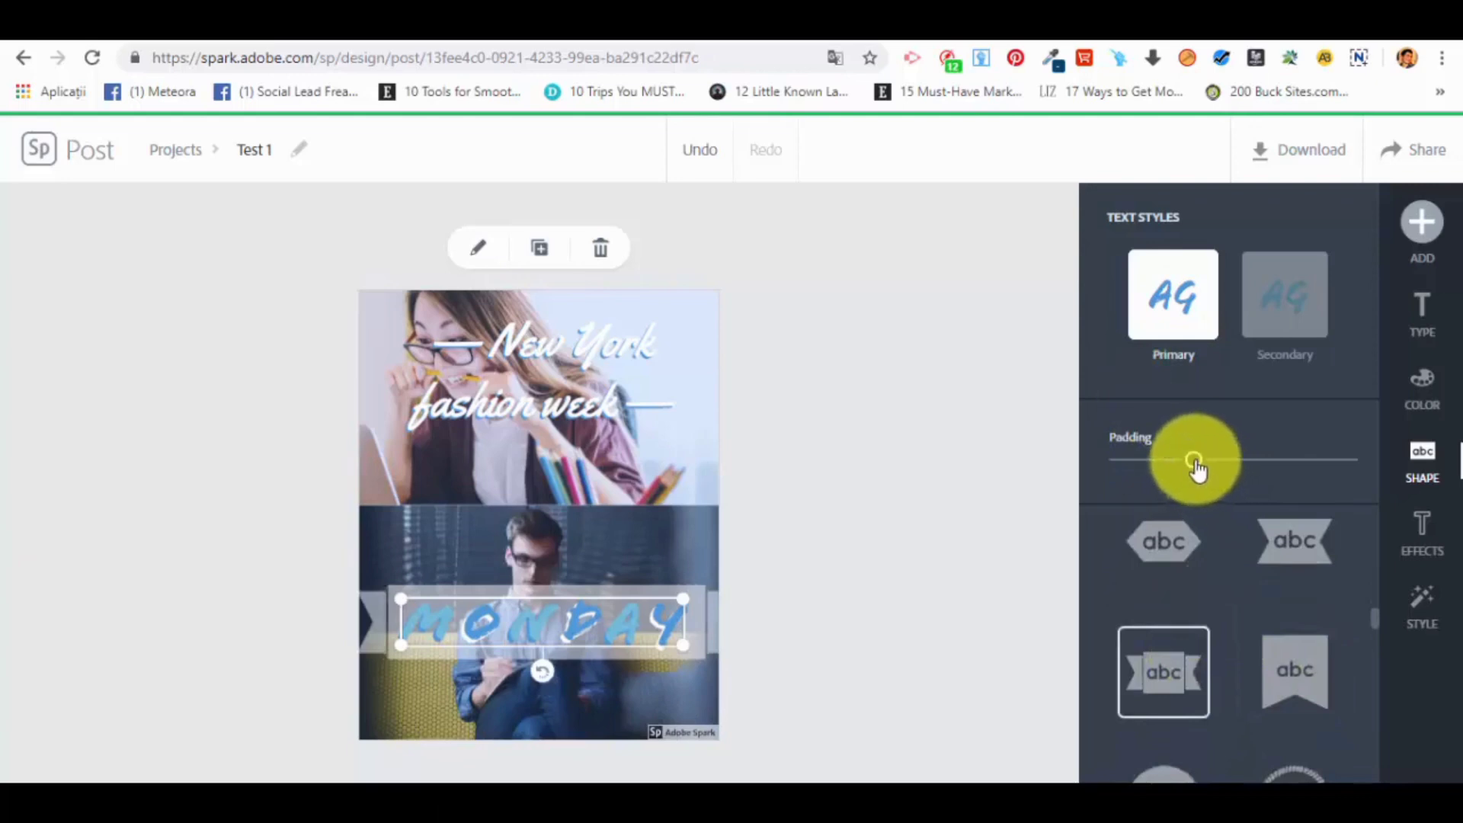
drag(1194, 463, 1123, 462)
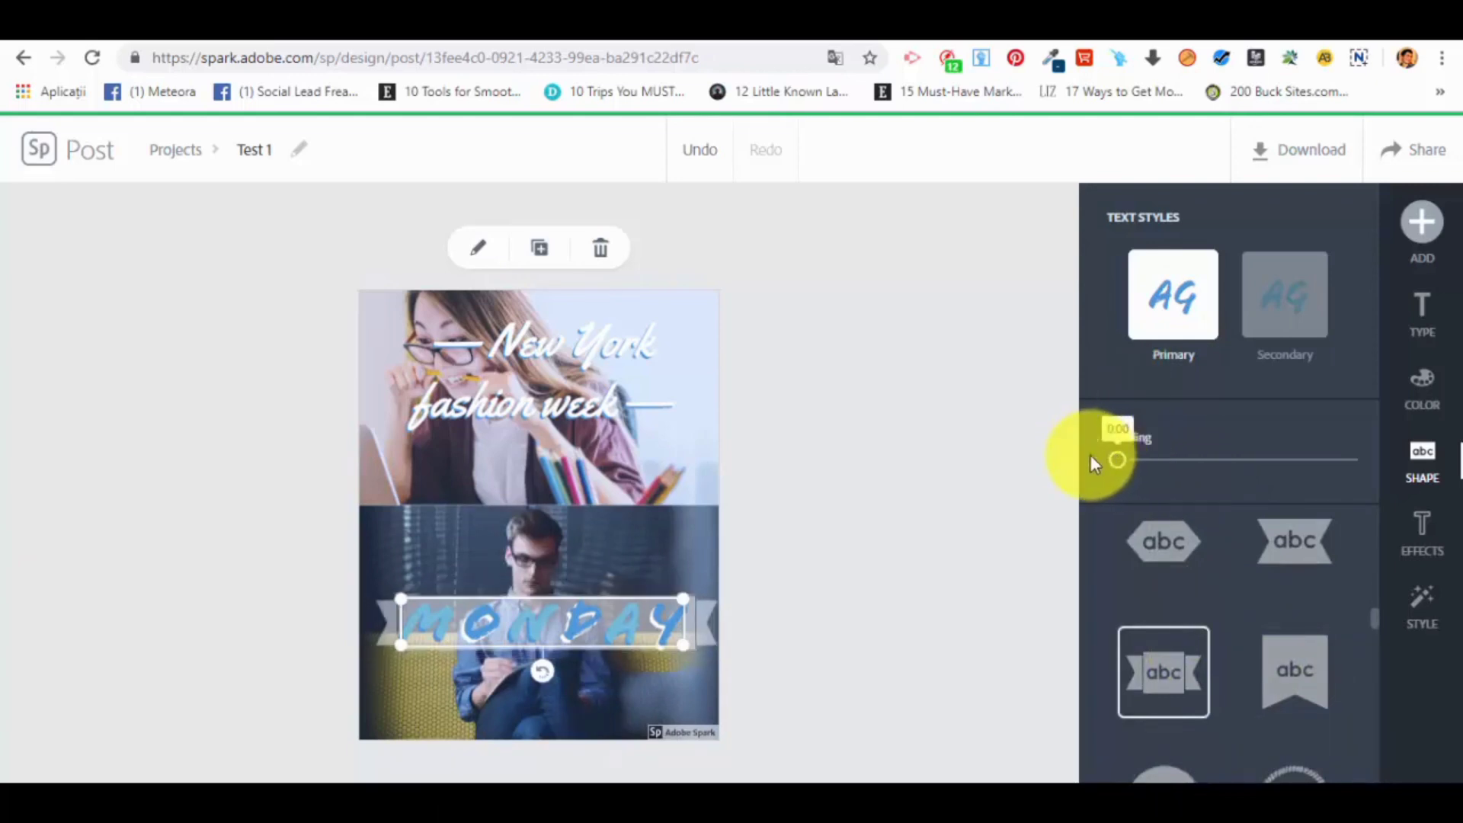
Step: Keep the Primary style on the "Monday" text and replace its backing shape with the Facebook icon
click(1269, 309)
click(1180, 290)
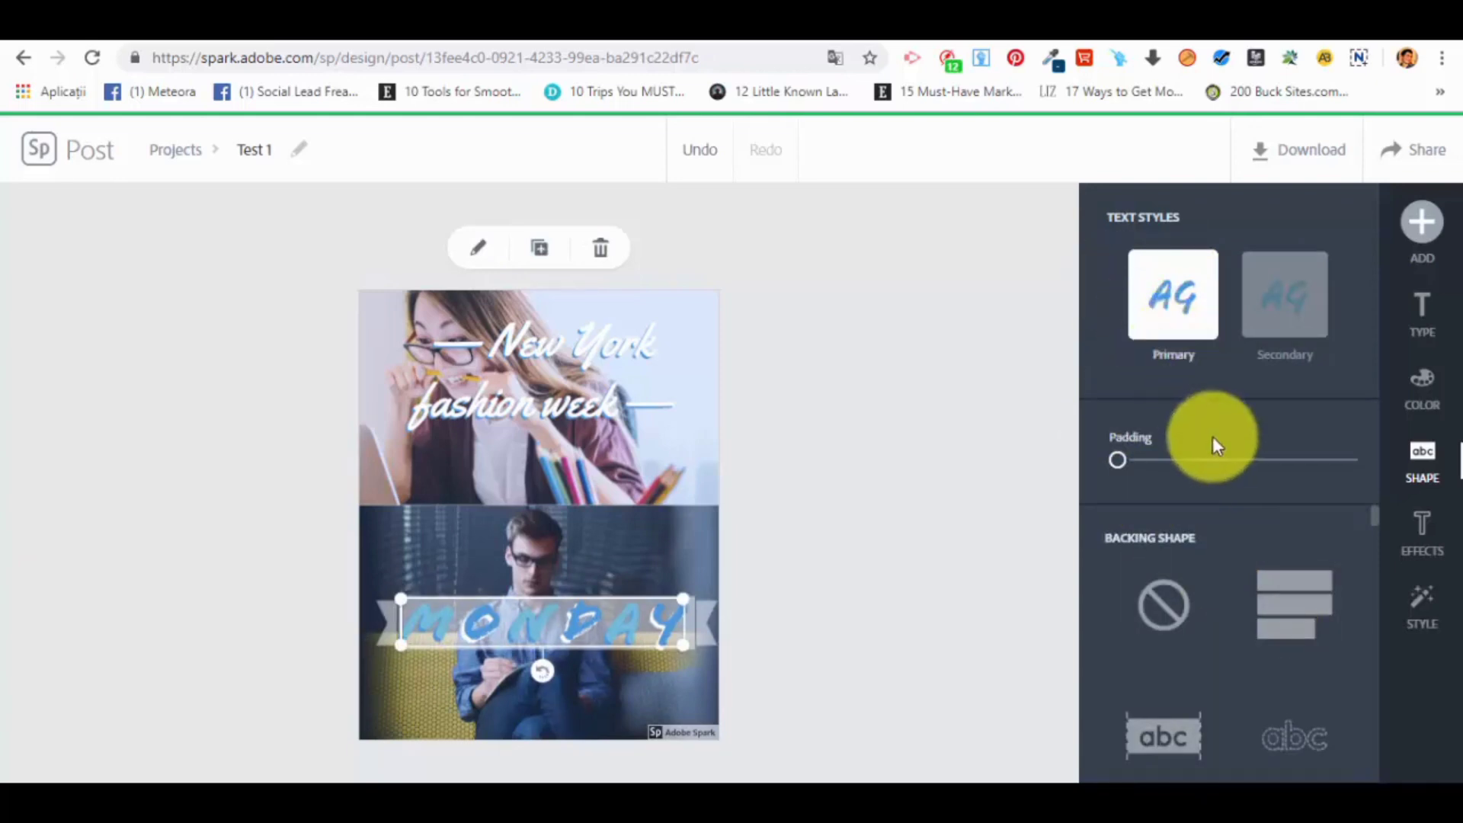
scroll(1311, 602, down, 8)
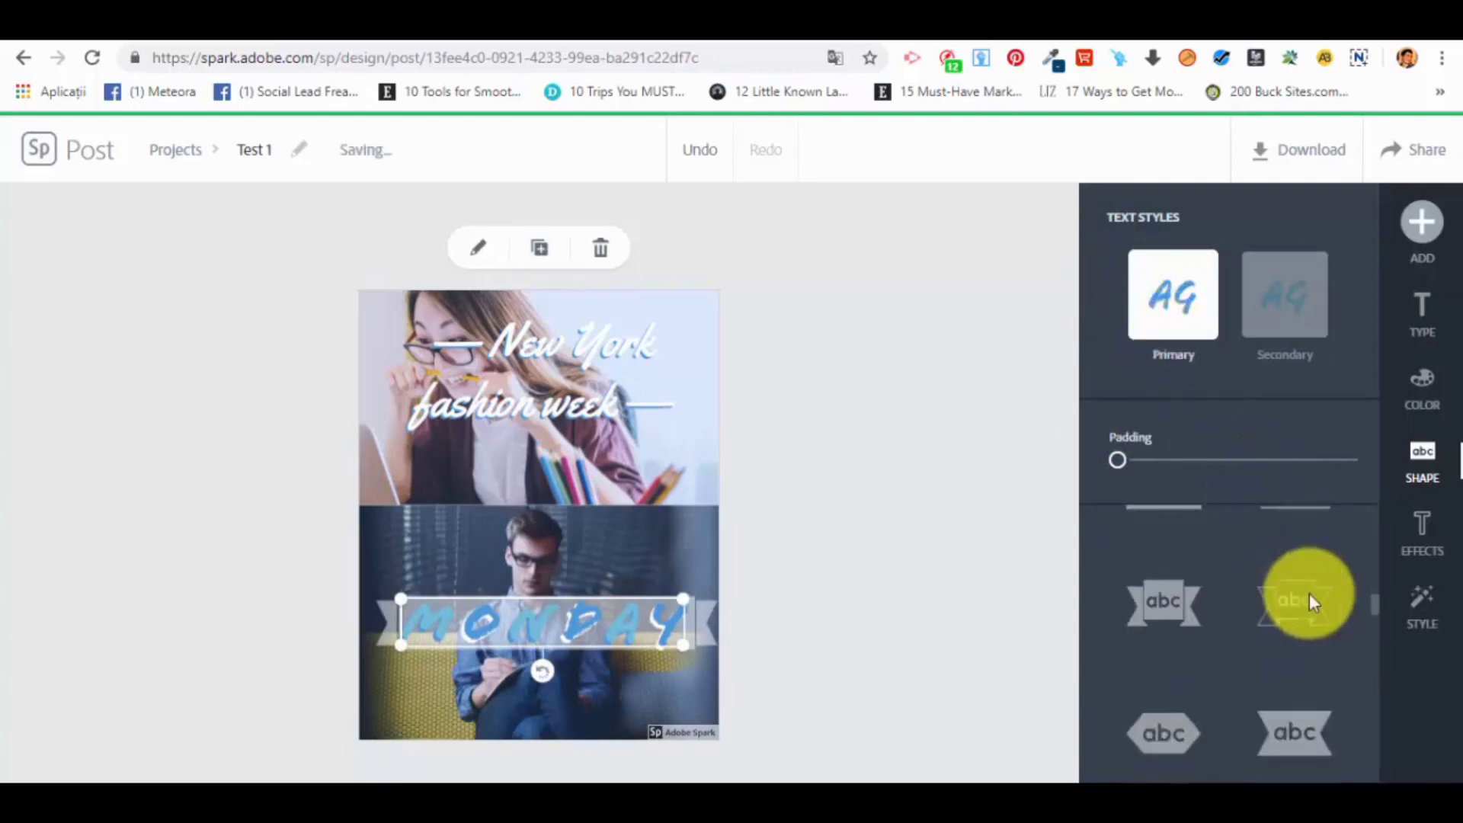
scroll(1295, 671, down, 5)
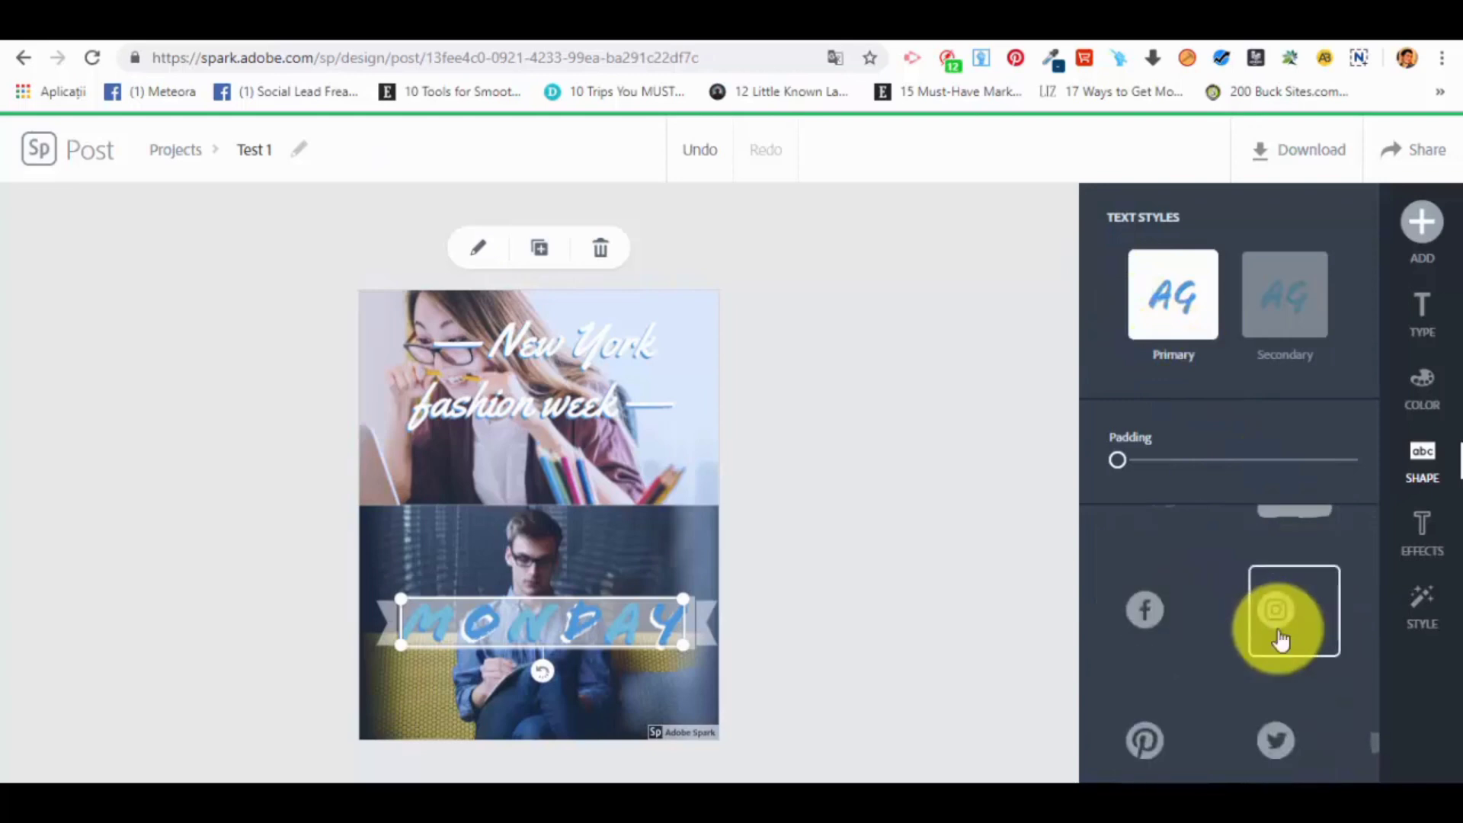
scroll(1281, 637, up, 1)
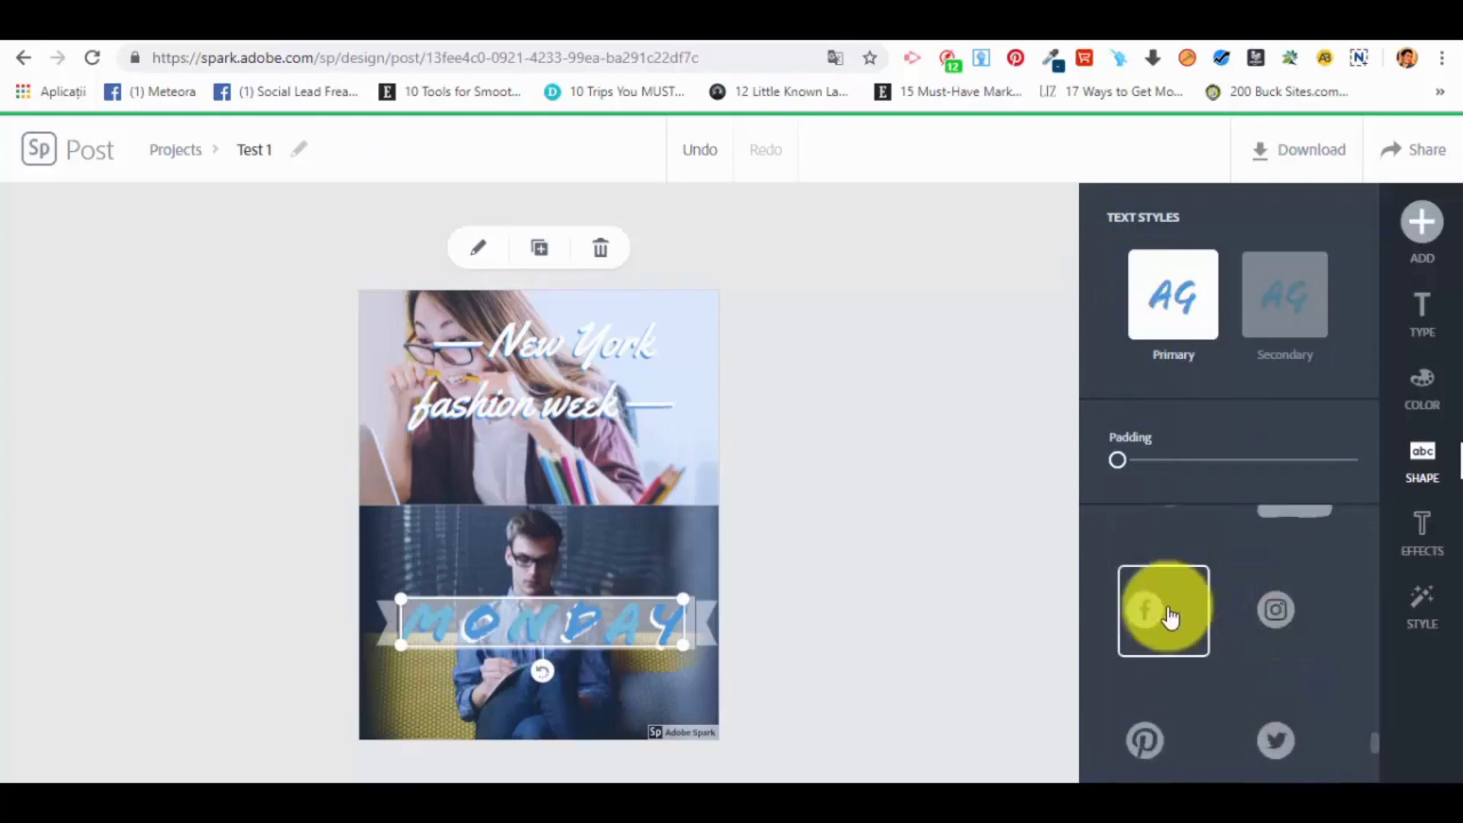
click(1143, 613)
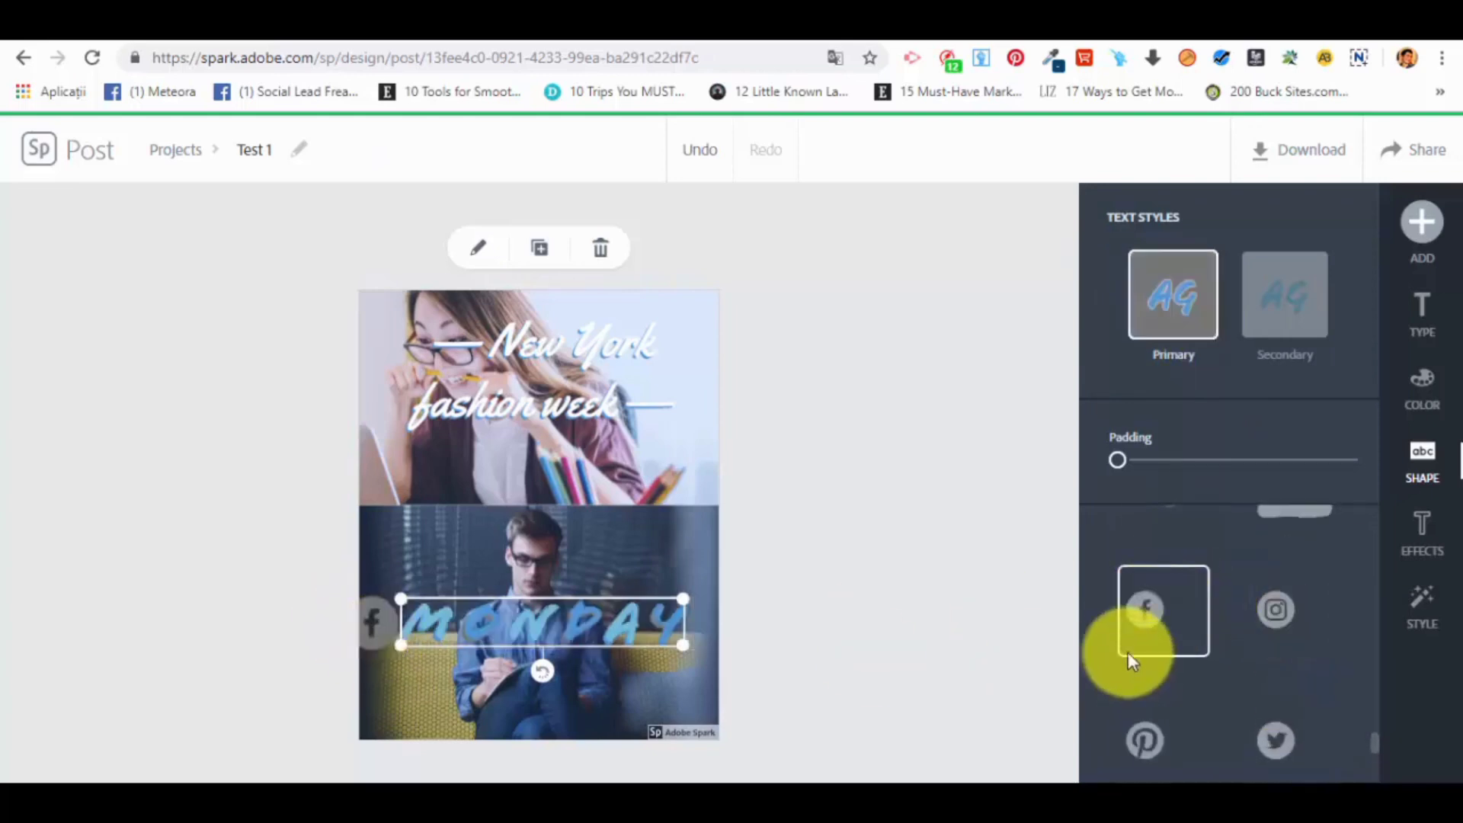
Step: Try the dotted circle and solid circle backing shapes on the "Monday" text
scroll(1147, 567, up, 3)
scroll(1149, 587, up, 5)
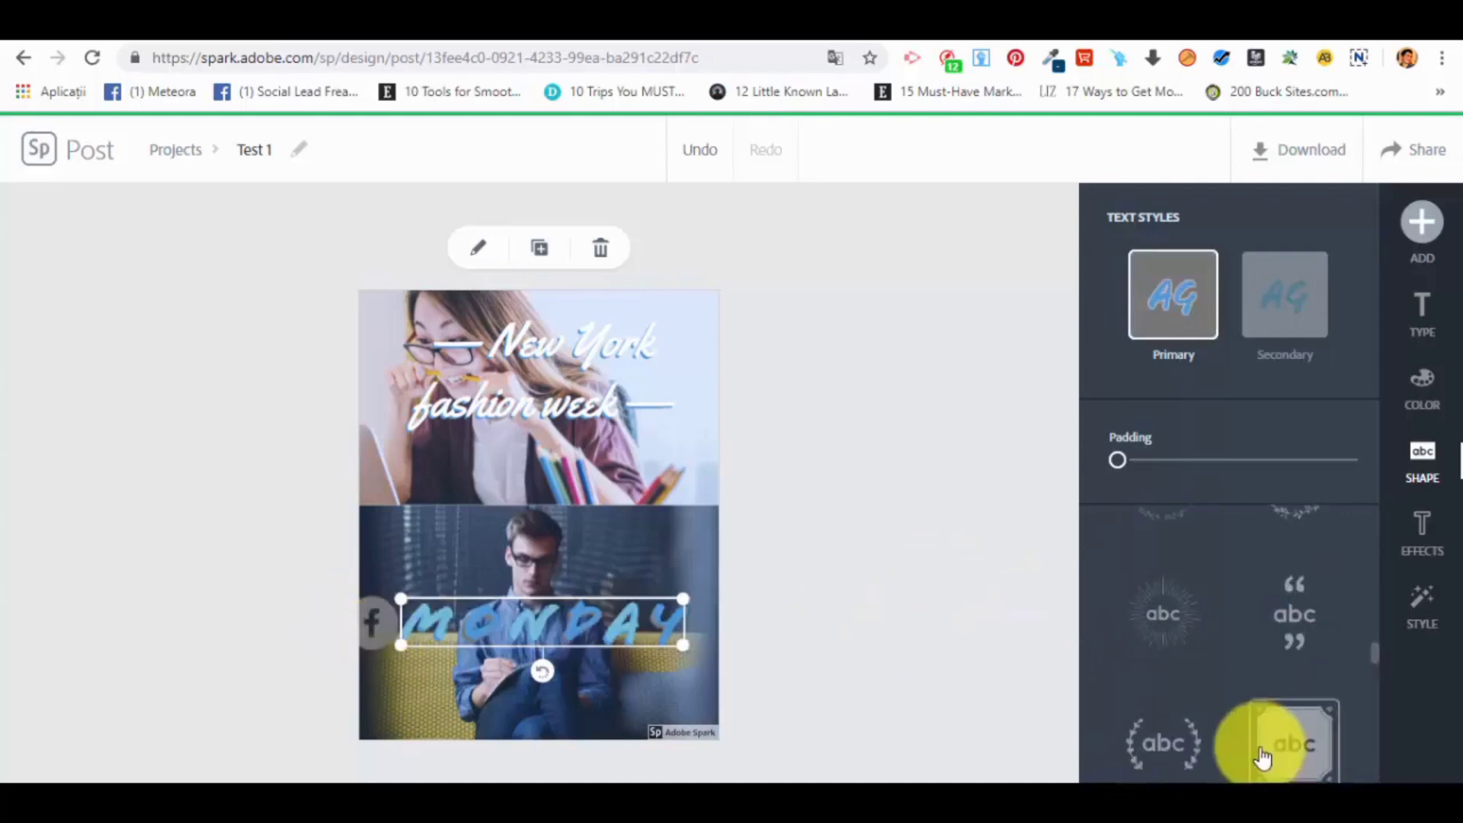
scroll(1365, 660, up, 3)
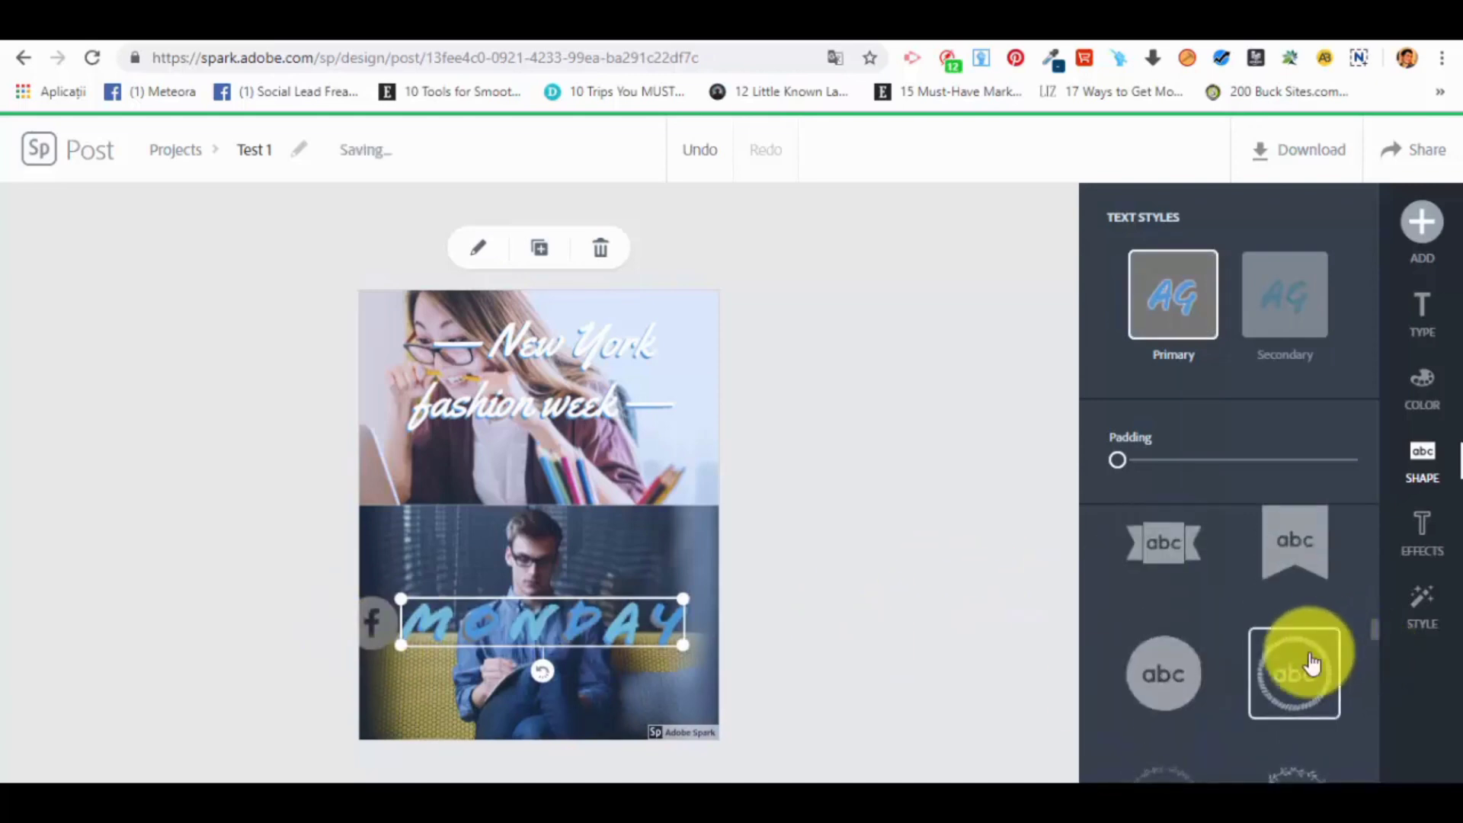
click(1308, 657)
click(1172, 663)
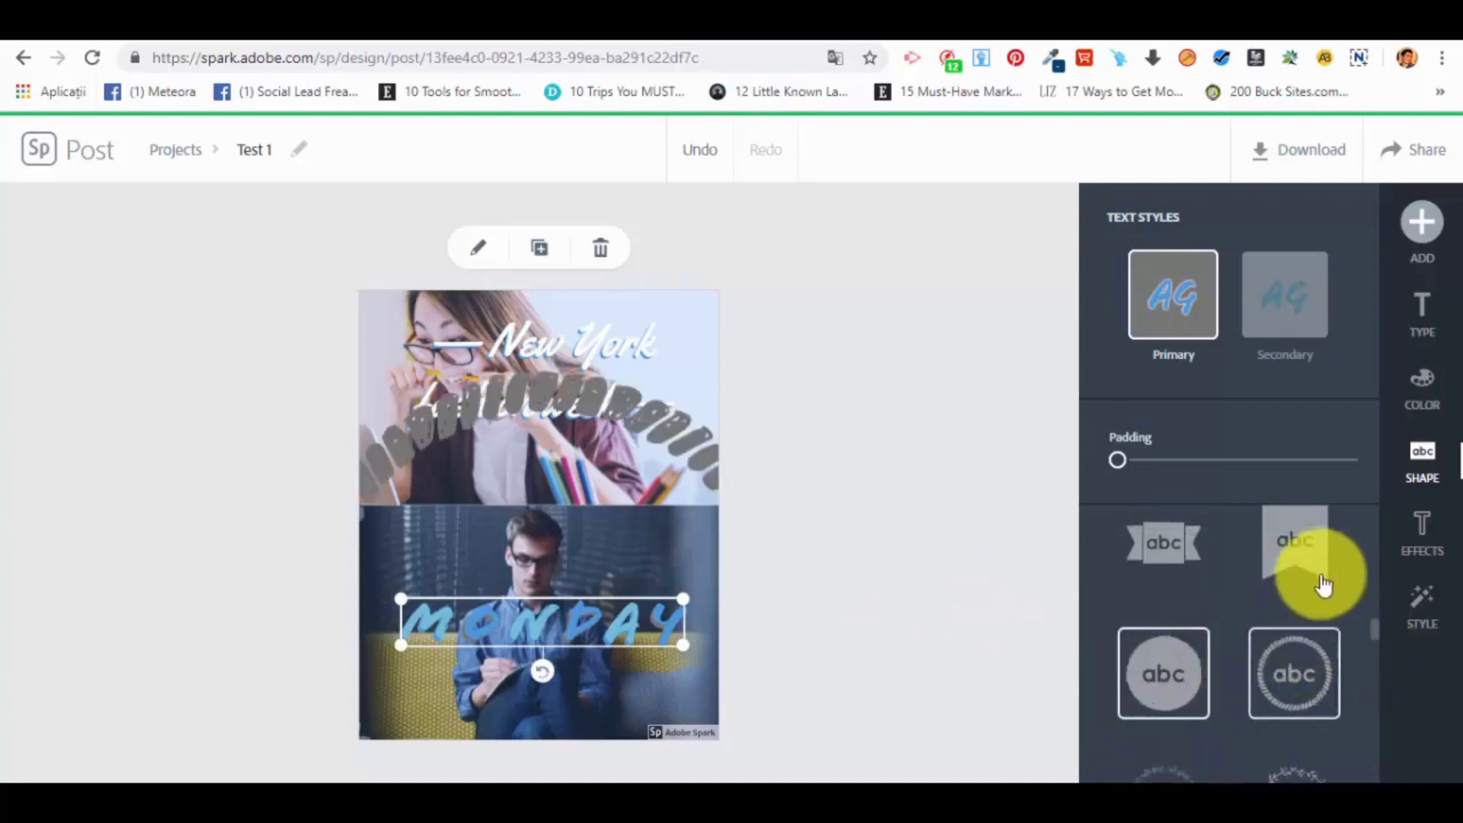
Step: Apply the ribbon banner backing shape with folded ends to the "Monday" text
scroll(1298, 572, up, 1)
scroll(1235, 655, up, 1)
click(1179, 743)
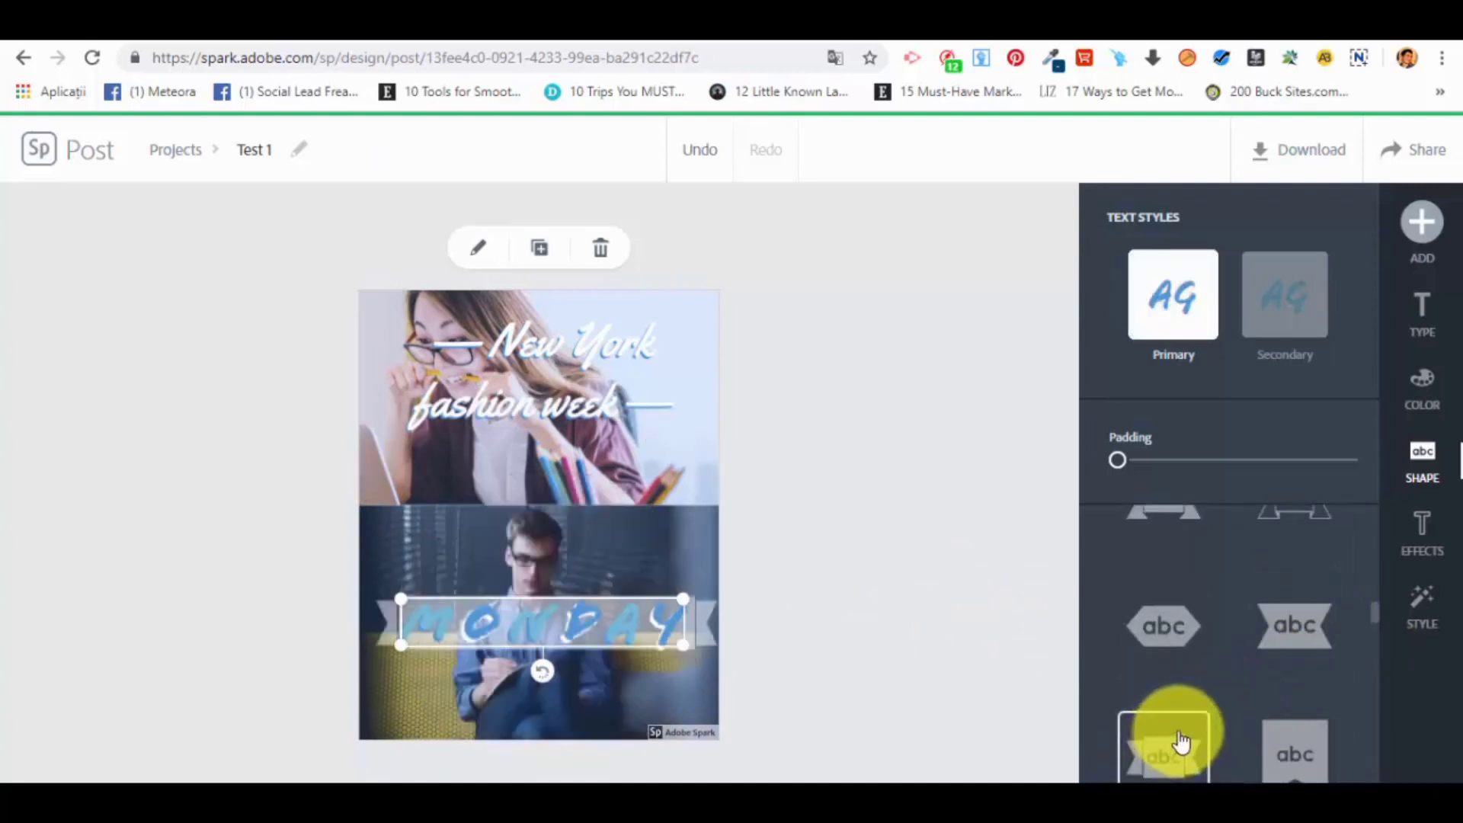
Step: Try the Outline and Cutout text effects on the "Monday" text
click(1438, 538)
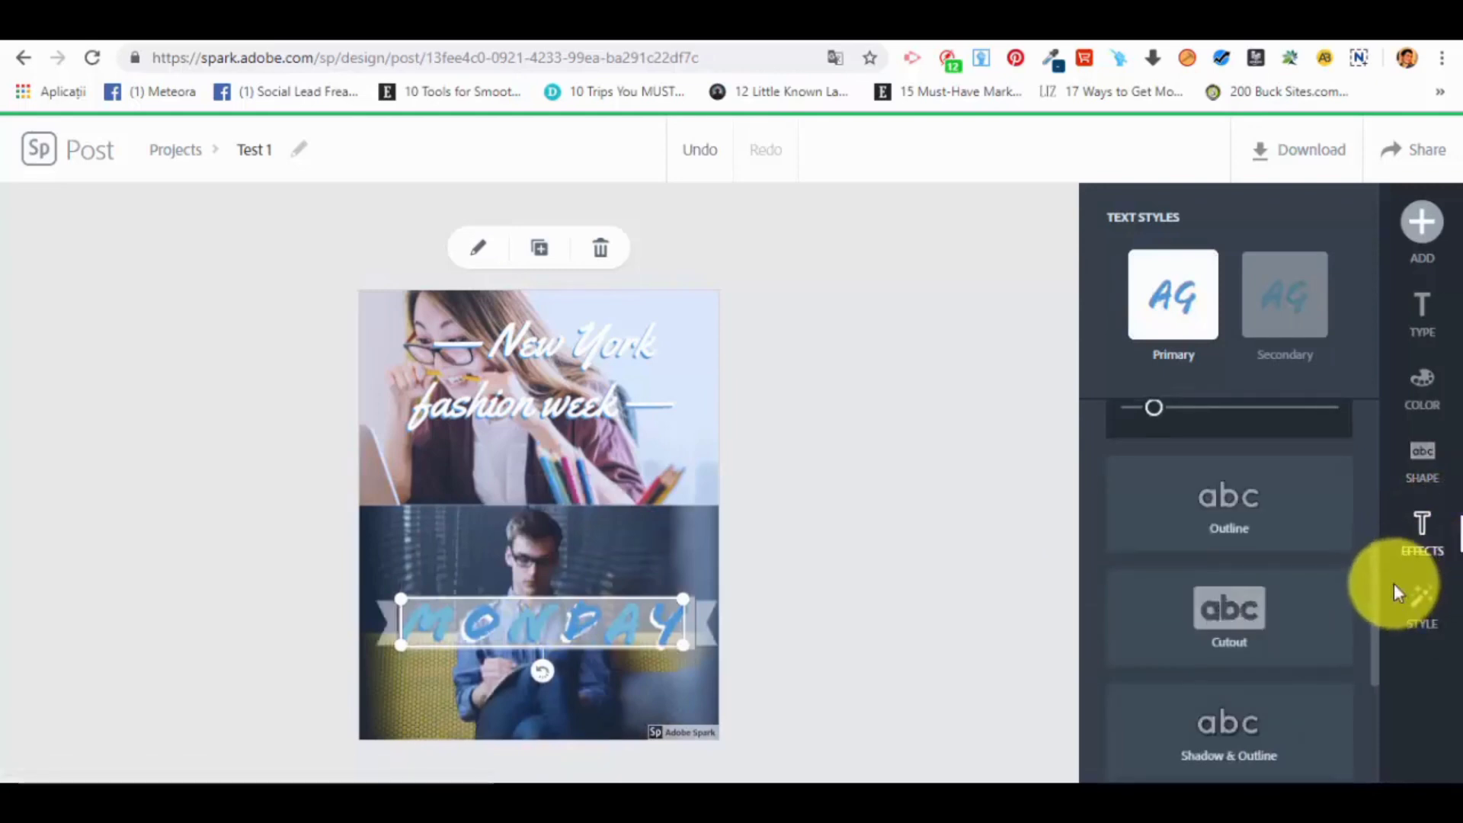
scroll(1369, 555, up, 5)
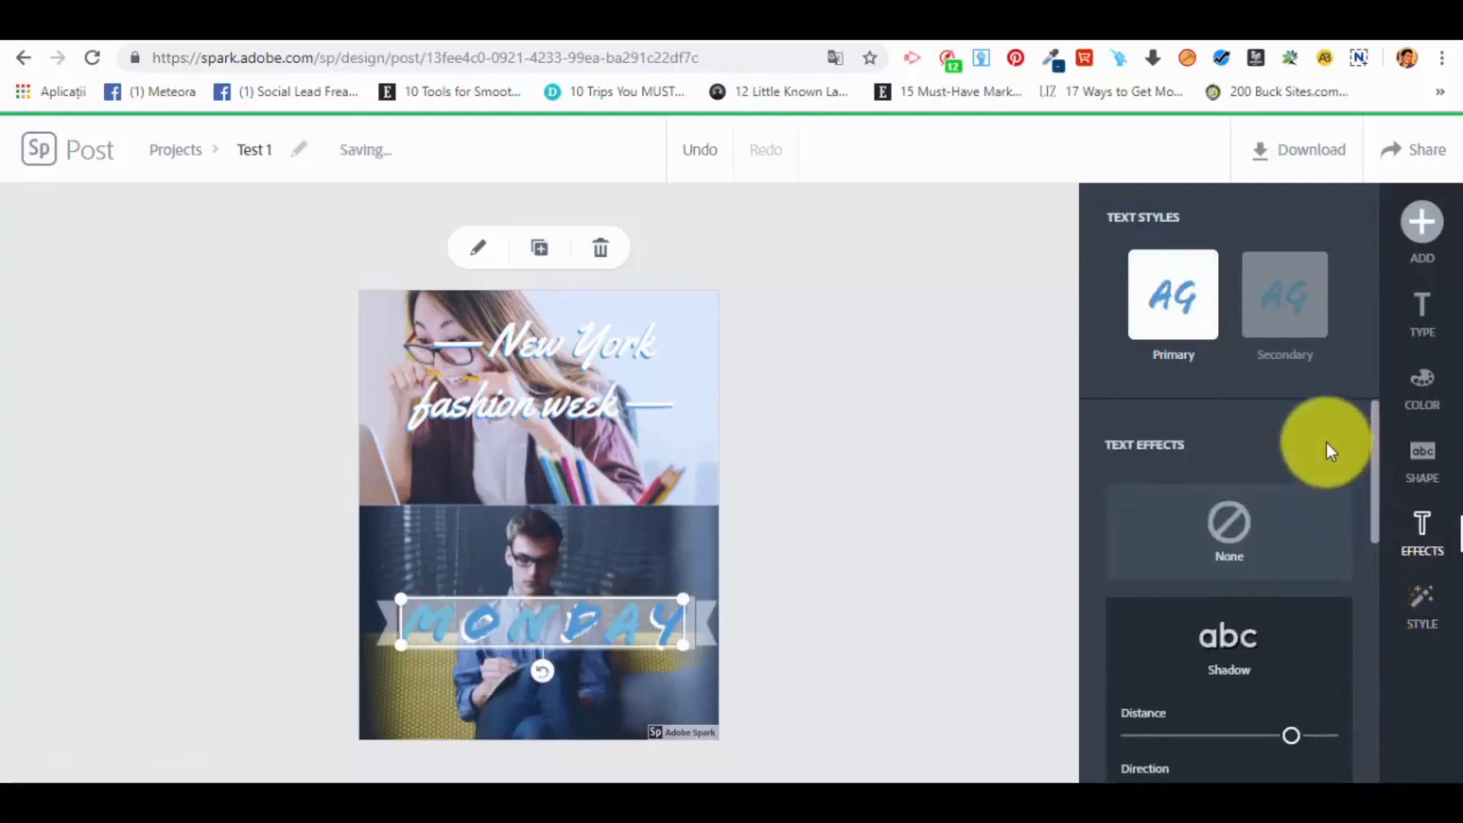
scroll(1333, 564, down, 4)
scroll(1241, 556, down, 1)
click(1218, 559)
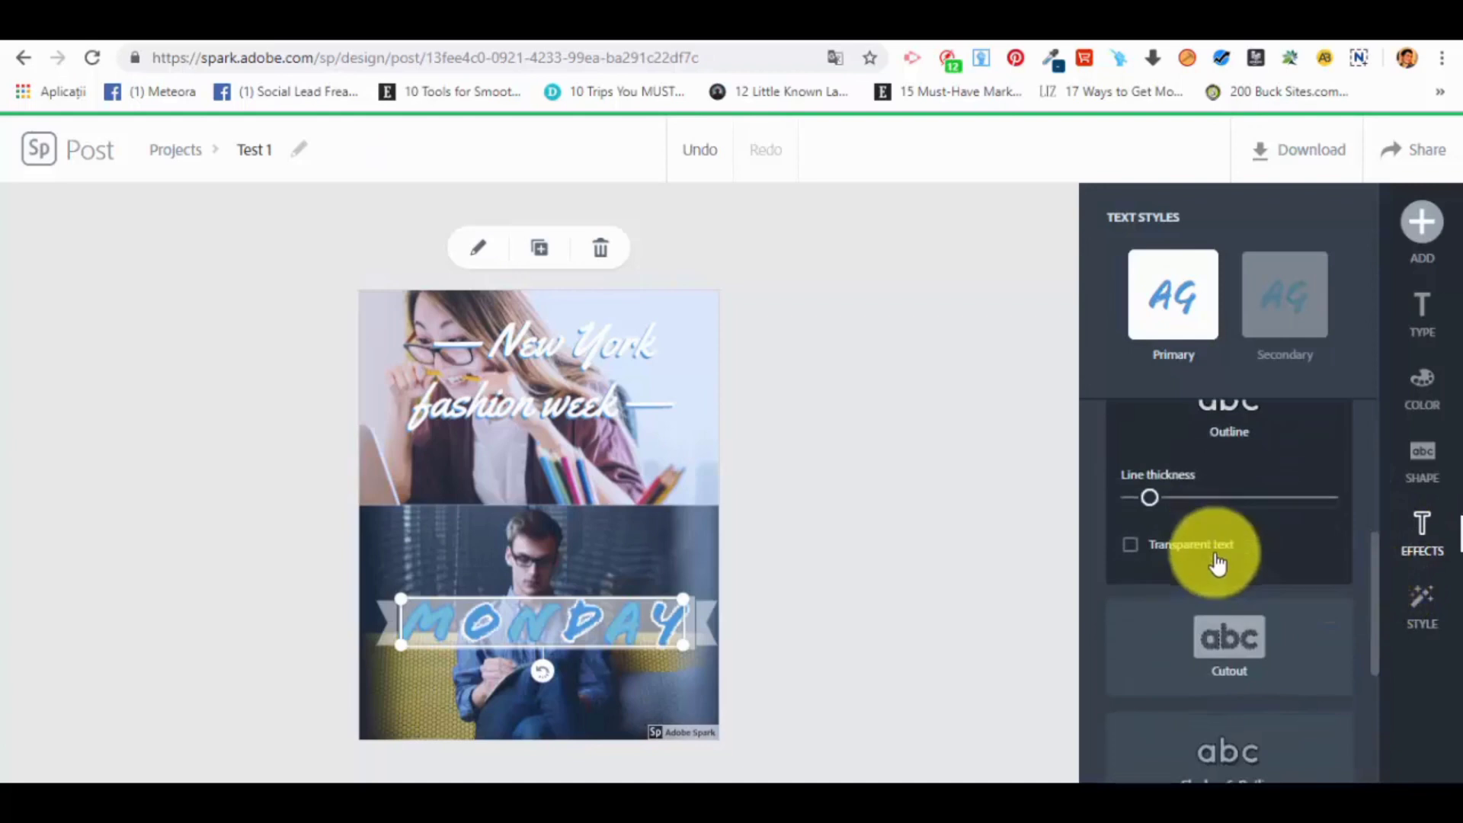
click(1243, 661)
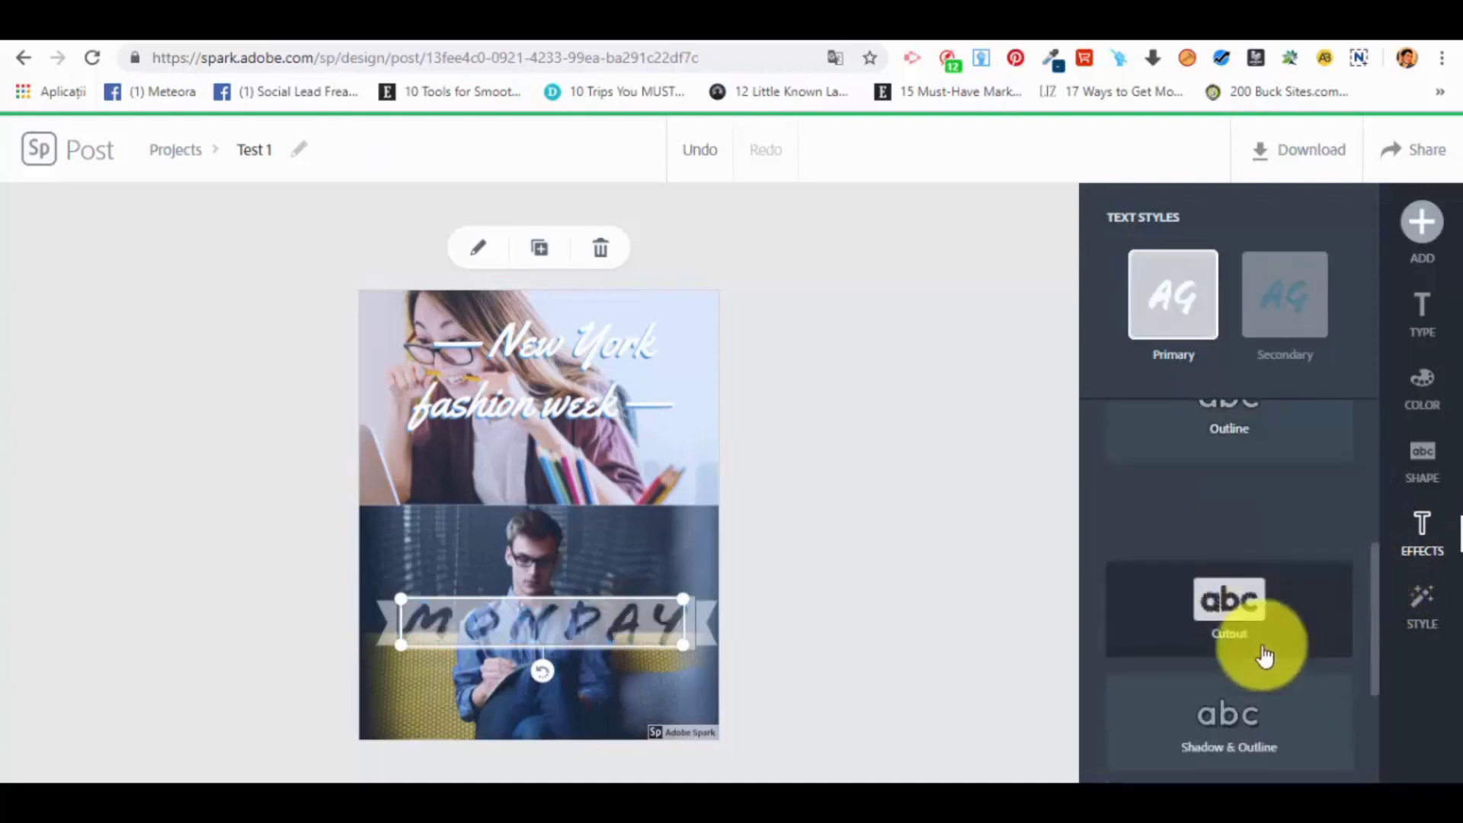
Step: Apply the Cutout & Outline effect to the "Monday" text and slightly increase its line thickness
scroll(1250, 633, down, 3)
click(1223, 594)
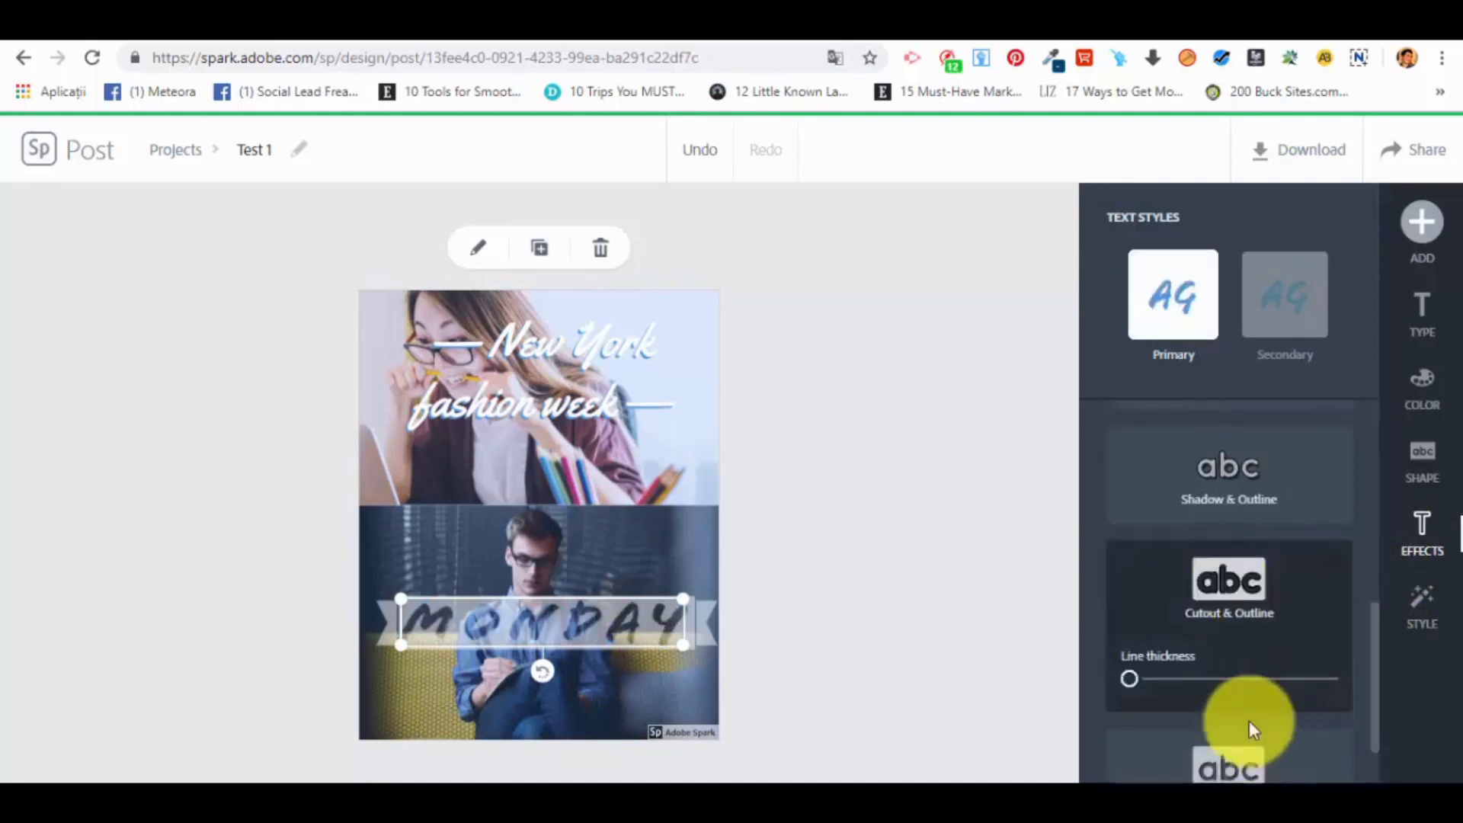
scroll(1199, 663, down, 2)
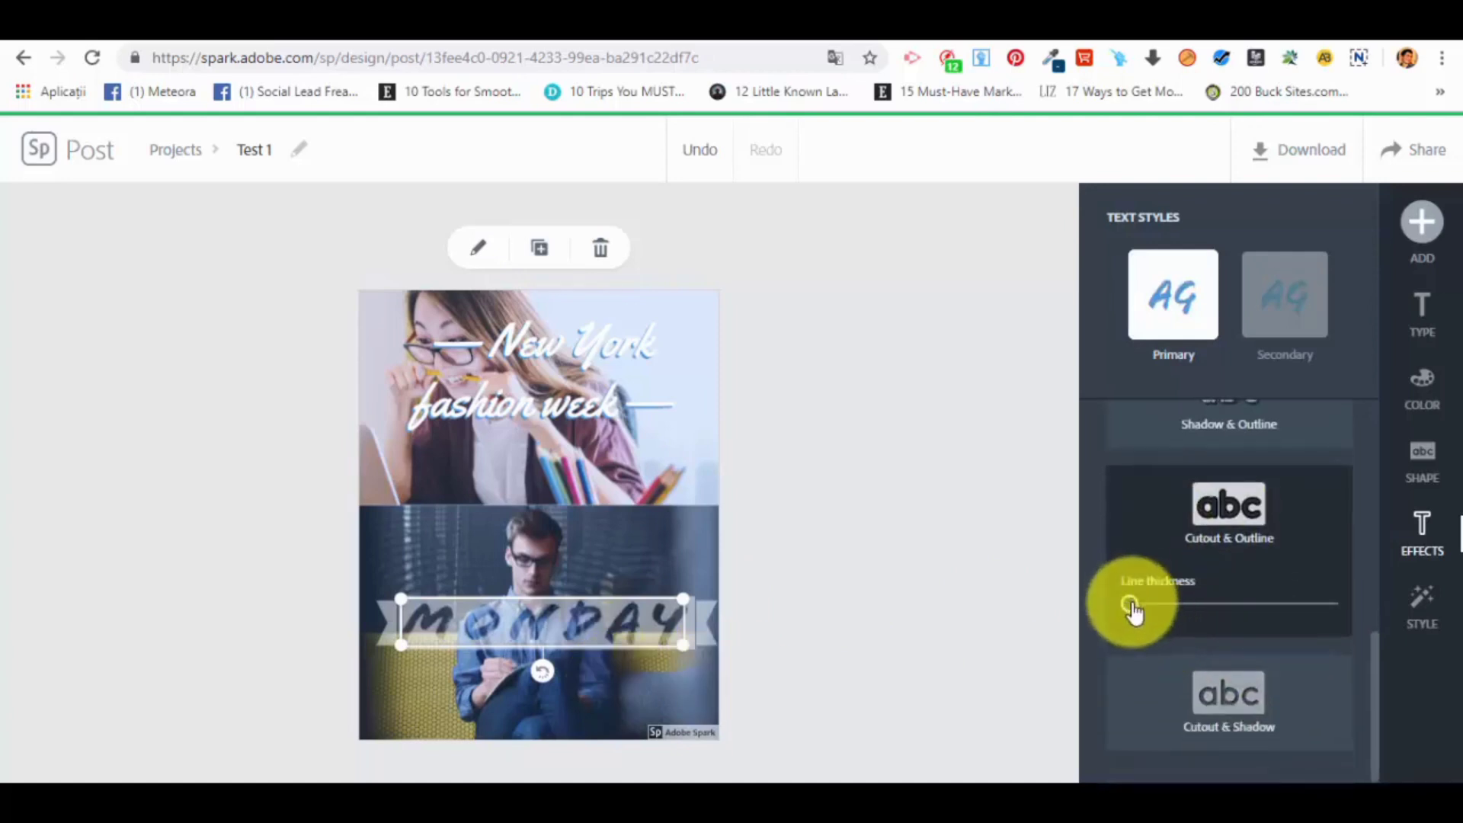
mouse_move(1154, 612)
mouse_down()
mouse_move(1209, 614)
mouse_move(1168, 608)
mouse_up()
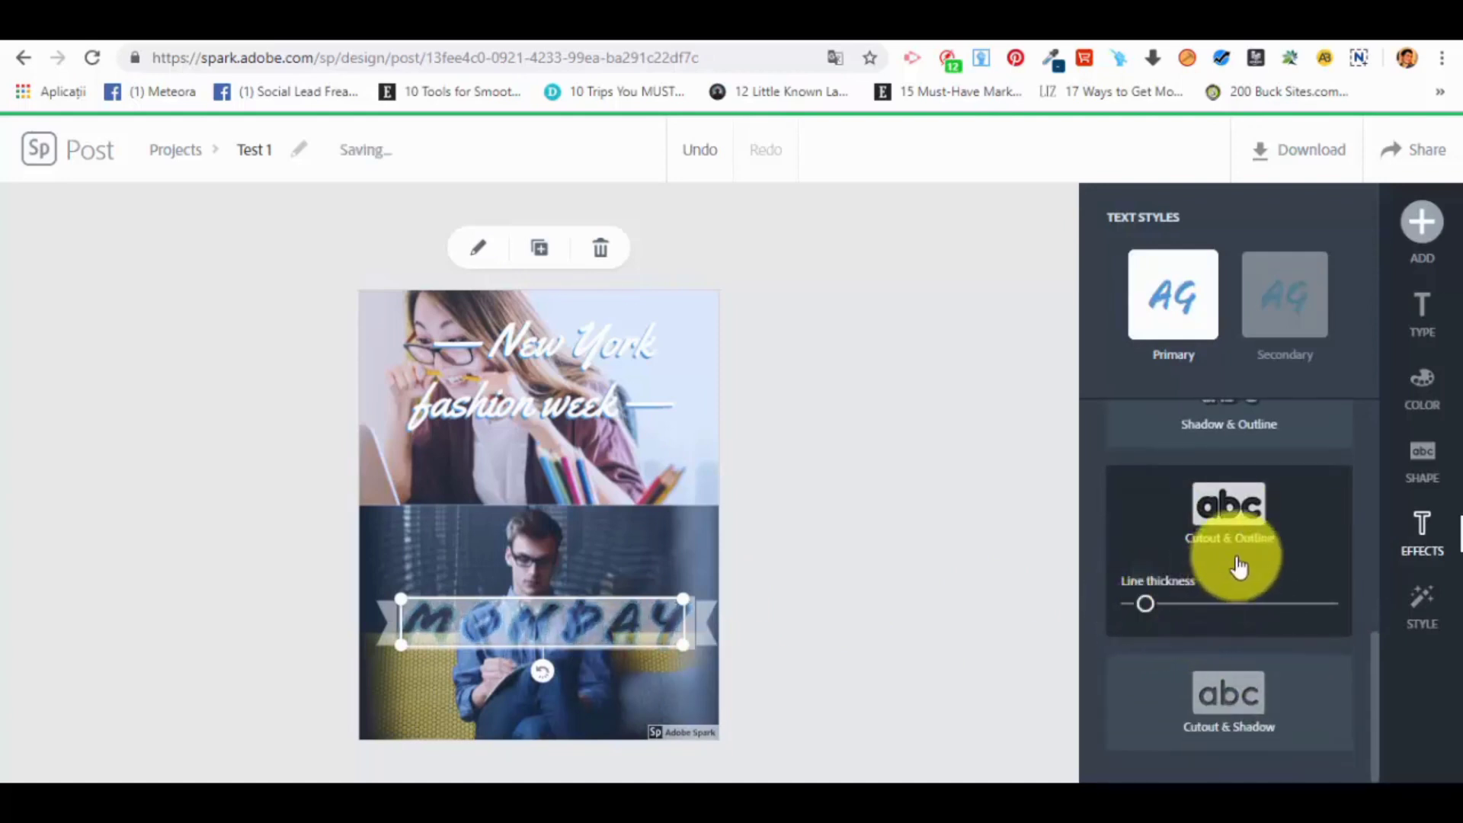
scroll(1288, 579, up, 10)
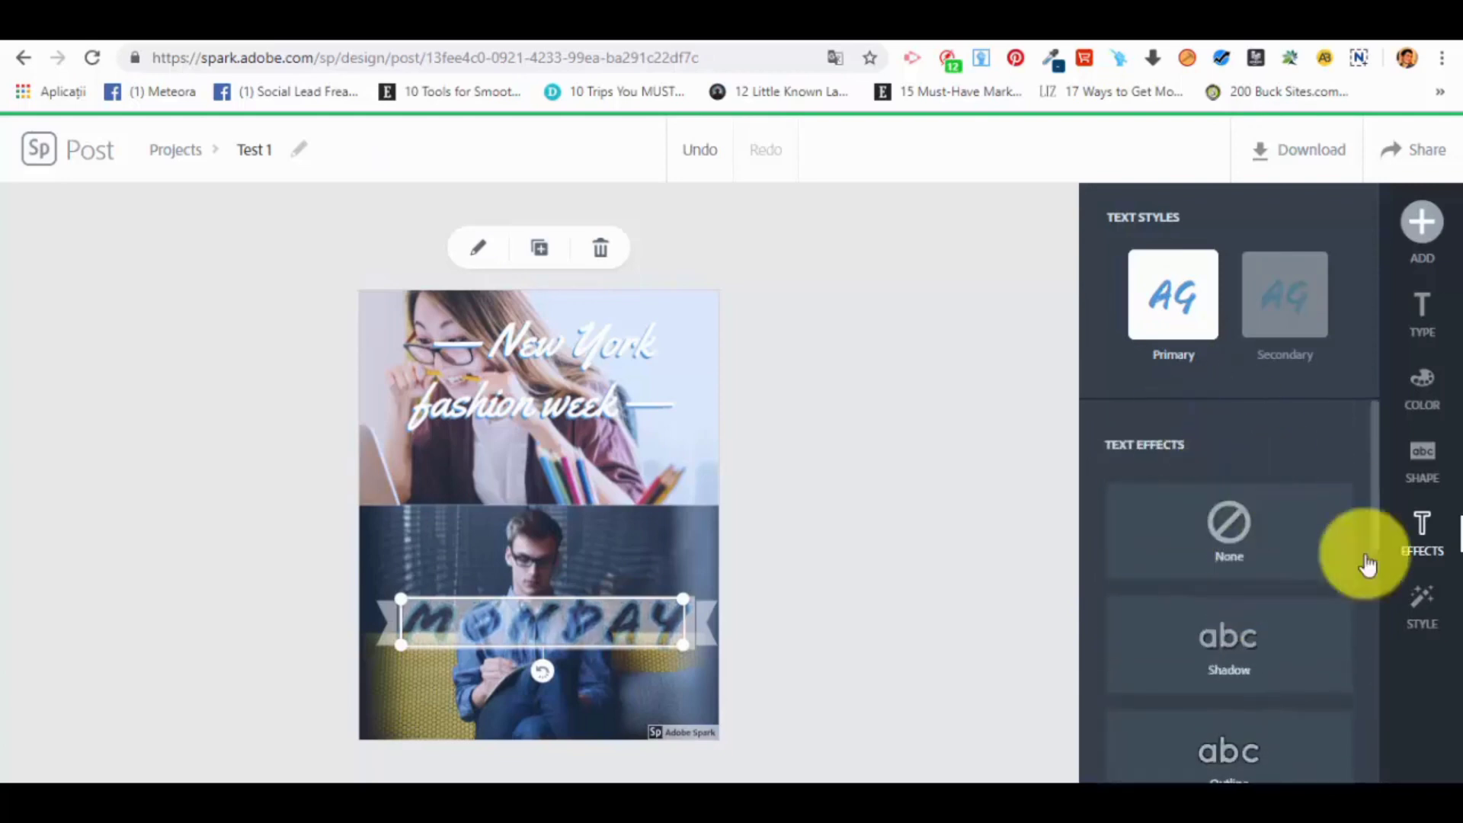
Step: Restyle the "Monday" text with a suggested style using the Cabin Sketch font and a rectangular backing, keeping the Primary text style
click(1424, 608)
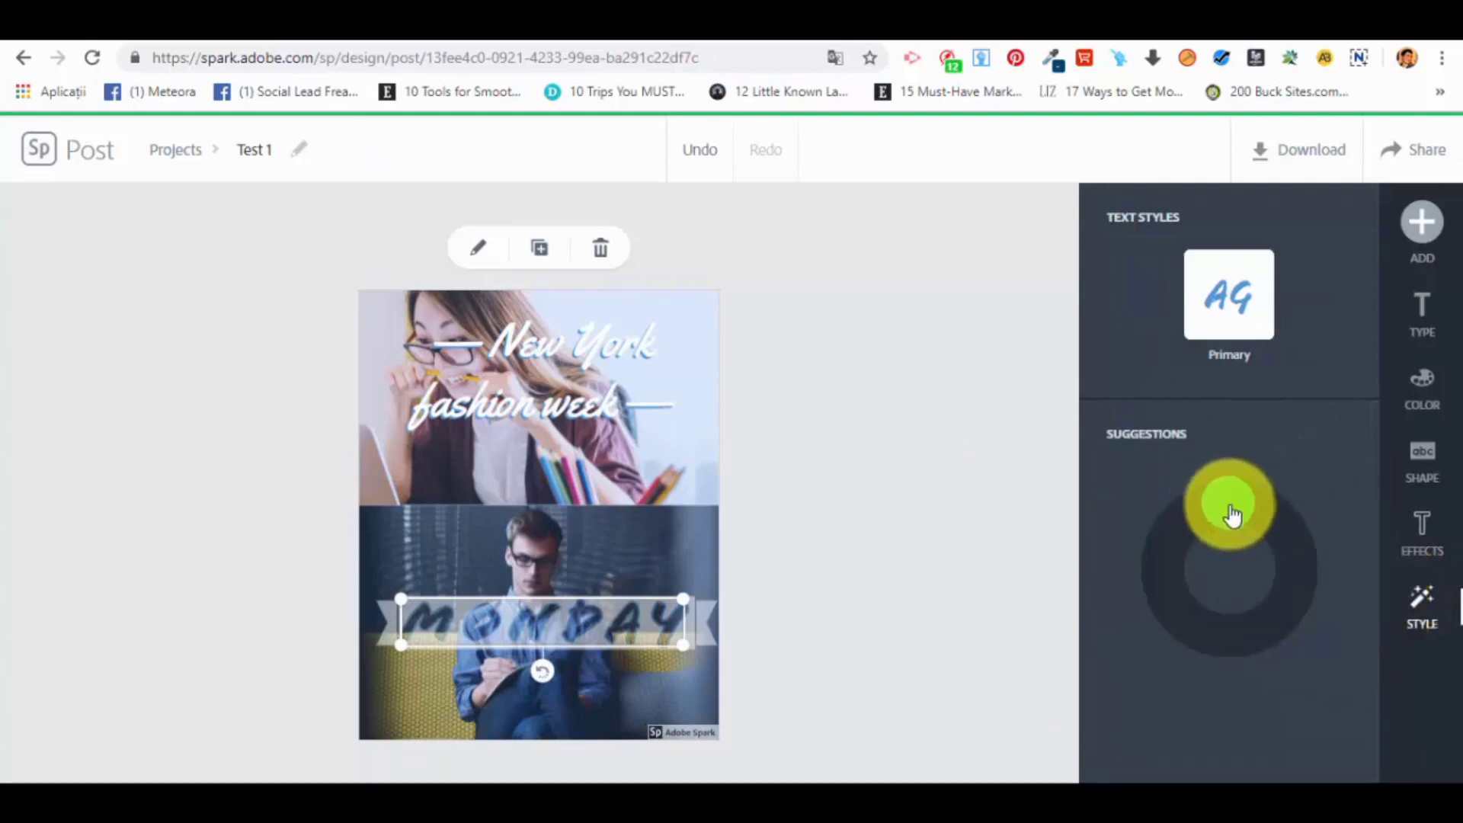
mouse_move(1244, 511)
mouse_down()
mouse_move(1281, 537)
mouse_move(1306, 598)
mouse_move(1219, 637)
mouse_move(1171, 614)
mouse_move(1164, 532)
mouse_move(1246, 515)
mouse_move(1294, 554)
mouse_move(1291, 598)
mouse_move(1236, 630)
mouse_move(1166, 565)
mouse_move(1186, 538)
mouse_move(1241, 539)
mouse_move(1277, 605)
mouse_move(1259, 622)
mouse_move(1217, 611)
mouse_move(1200, 578)
mouse_up()
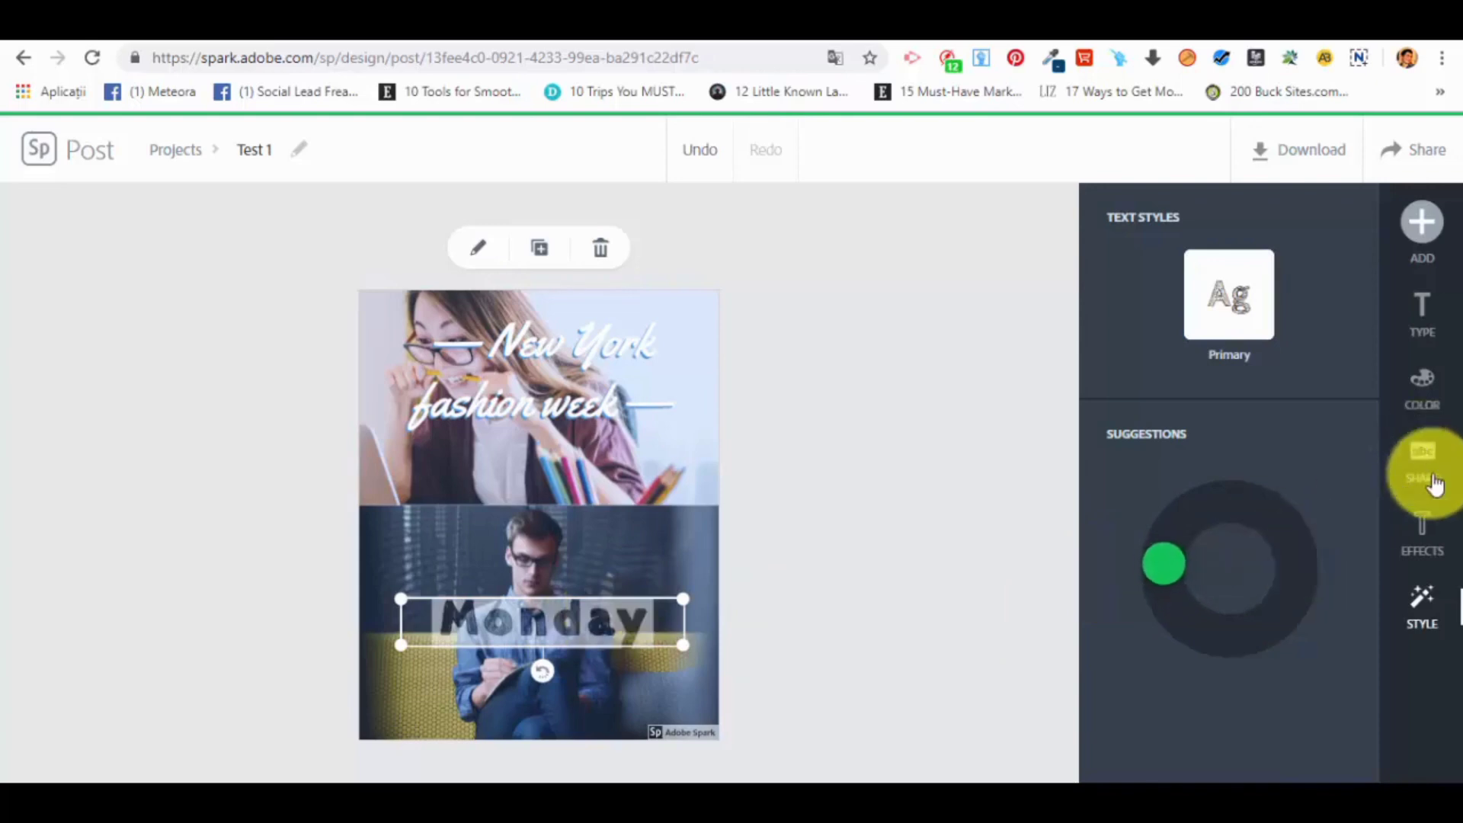
click(1425, 526)
click(1254, 305)
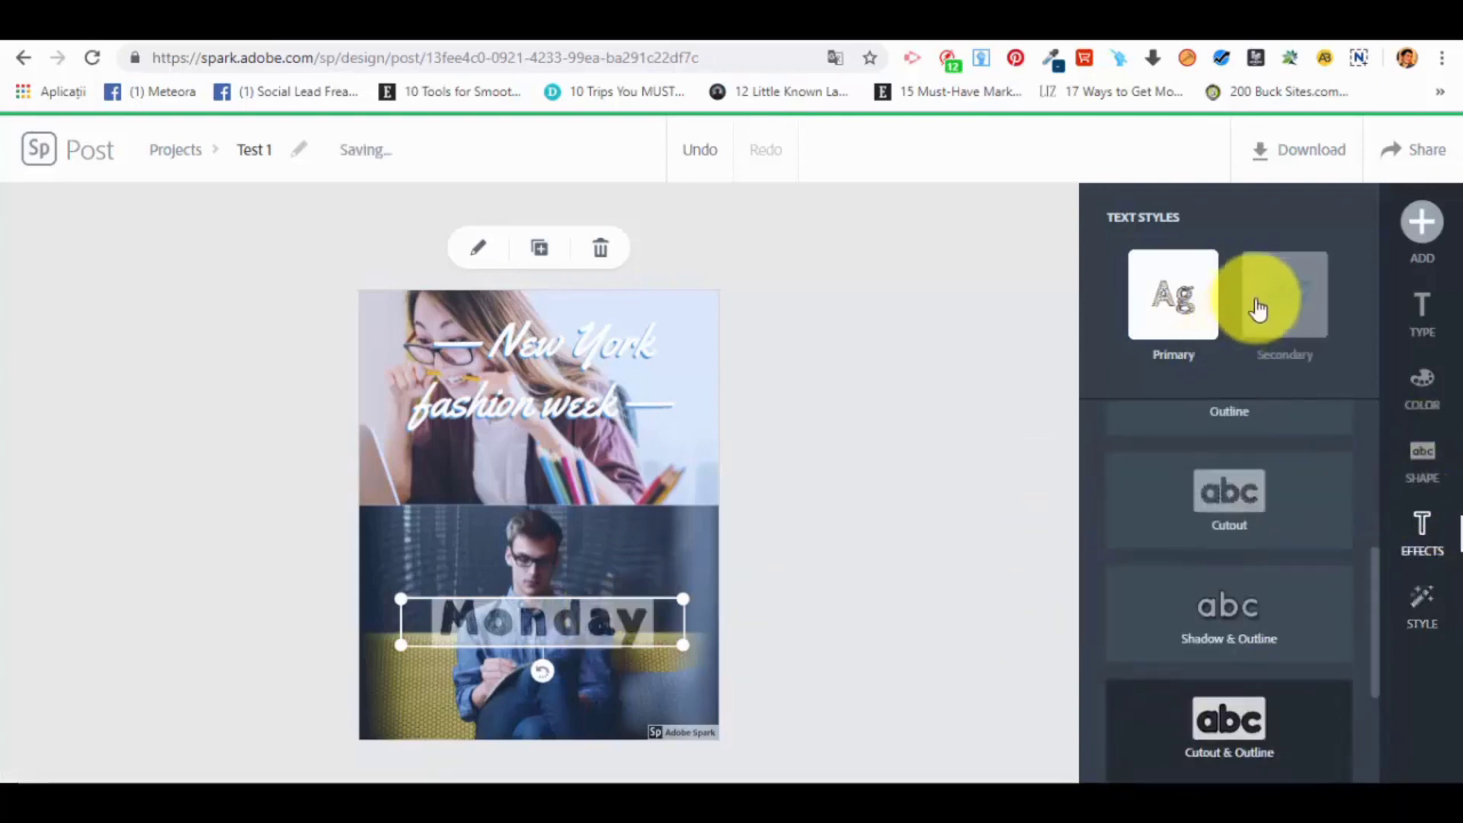
click(1165, 288)
scroll(1257, 496, up, 5)
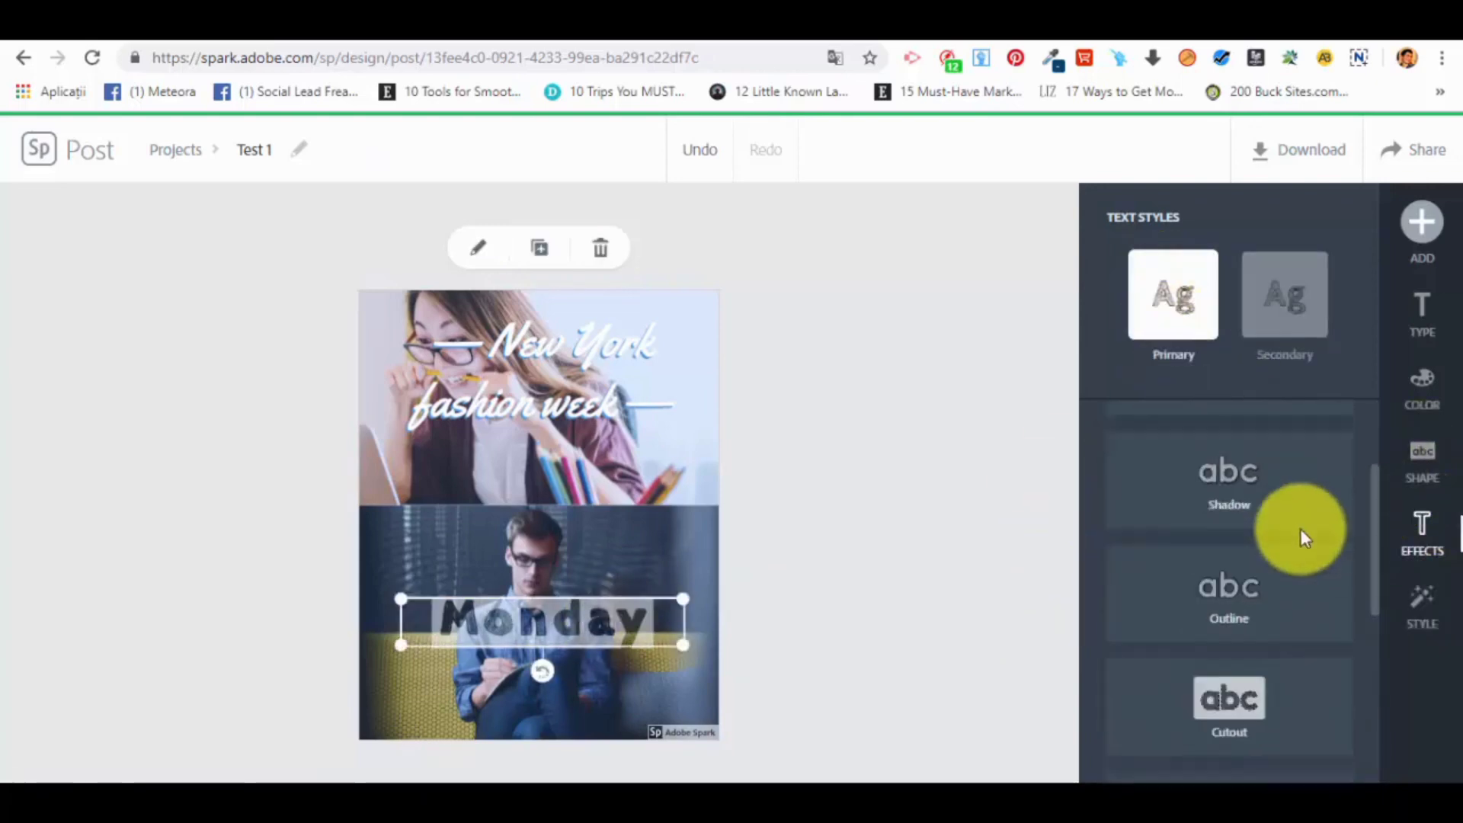
Step: Try the suggested gold and light blue colors on the "Monday" text, settling on the light blue and white pair
click(1417, 364)
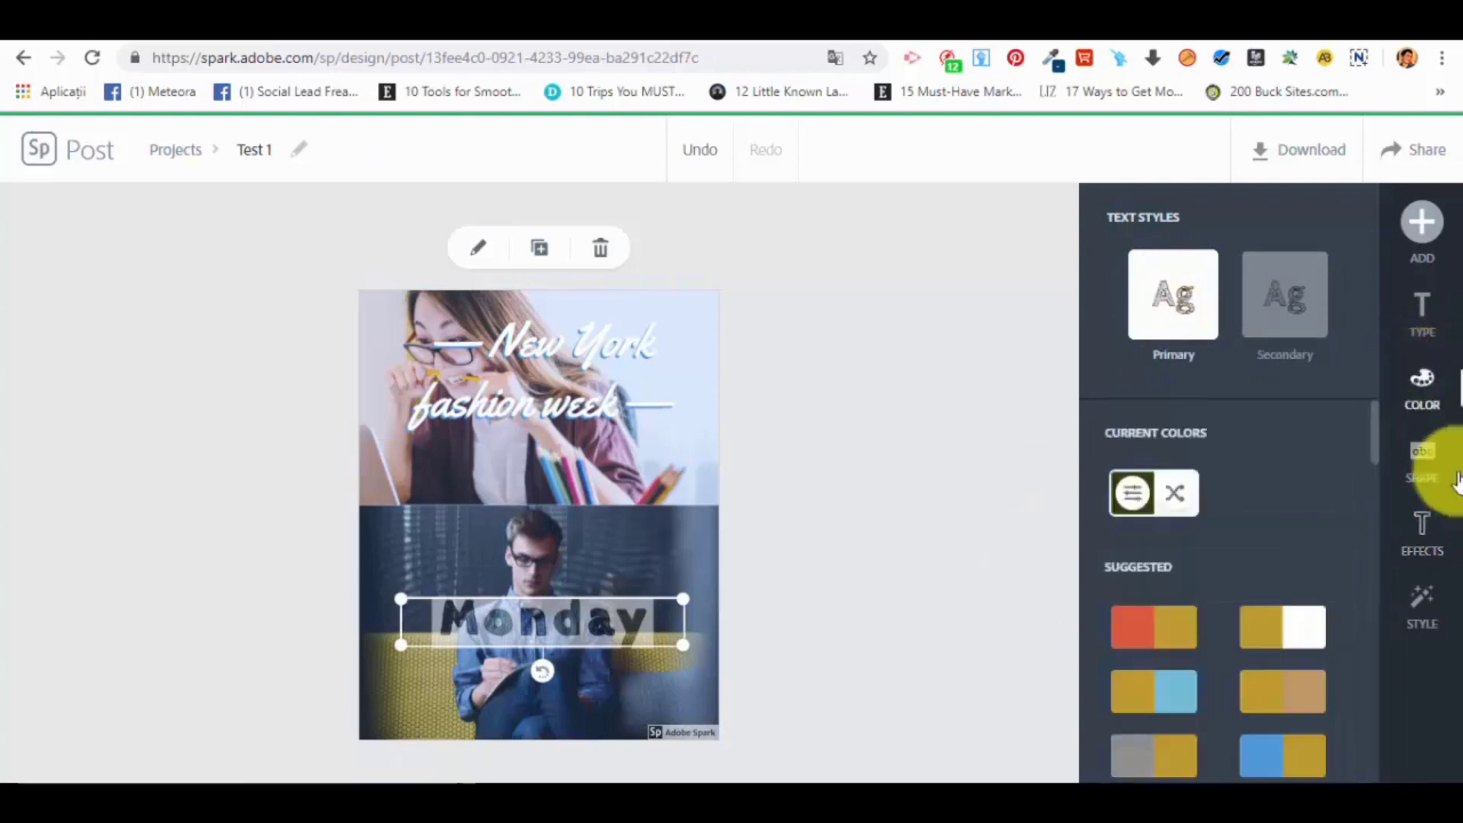
click(1166, 692)
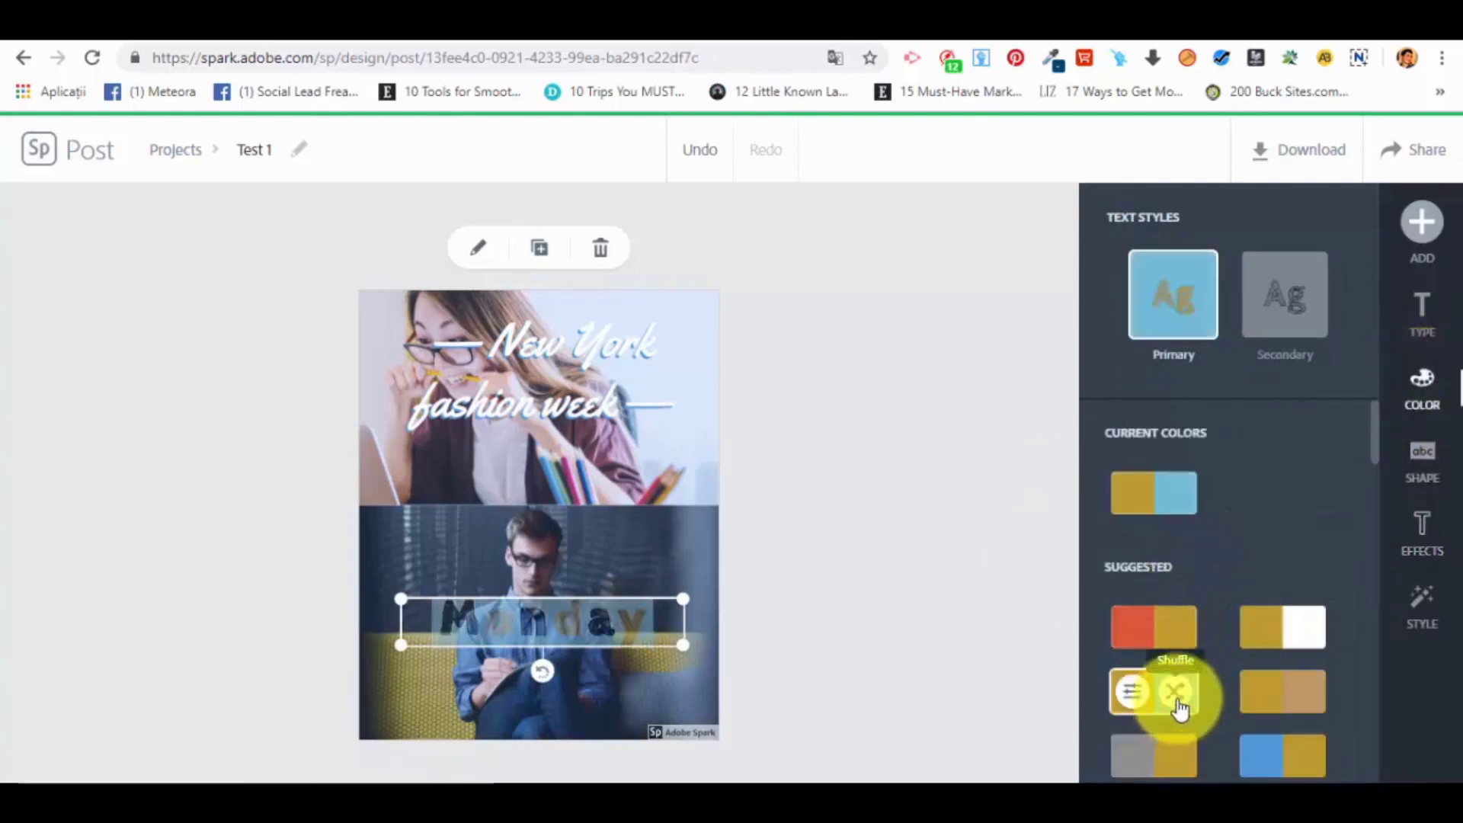
scroll(1162, 656, down, 3)
click(1174, 627)
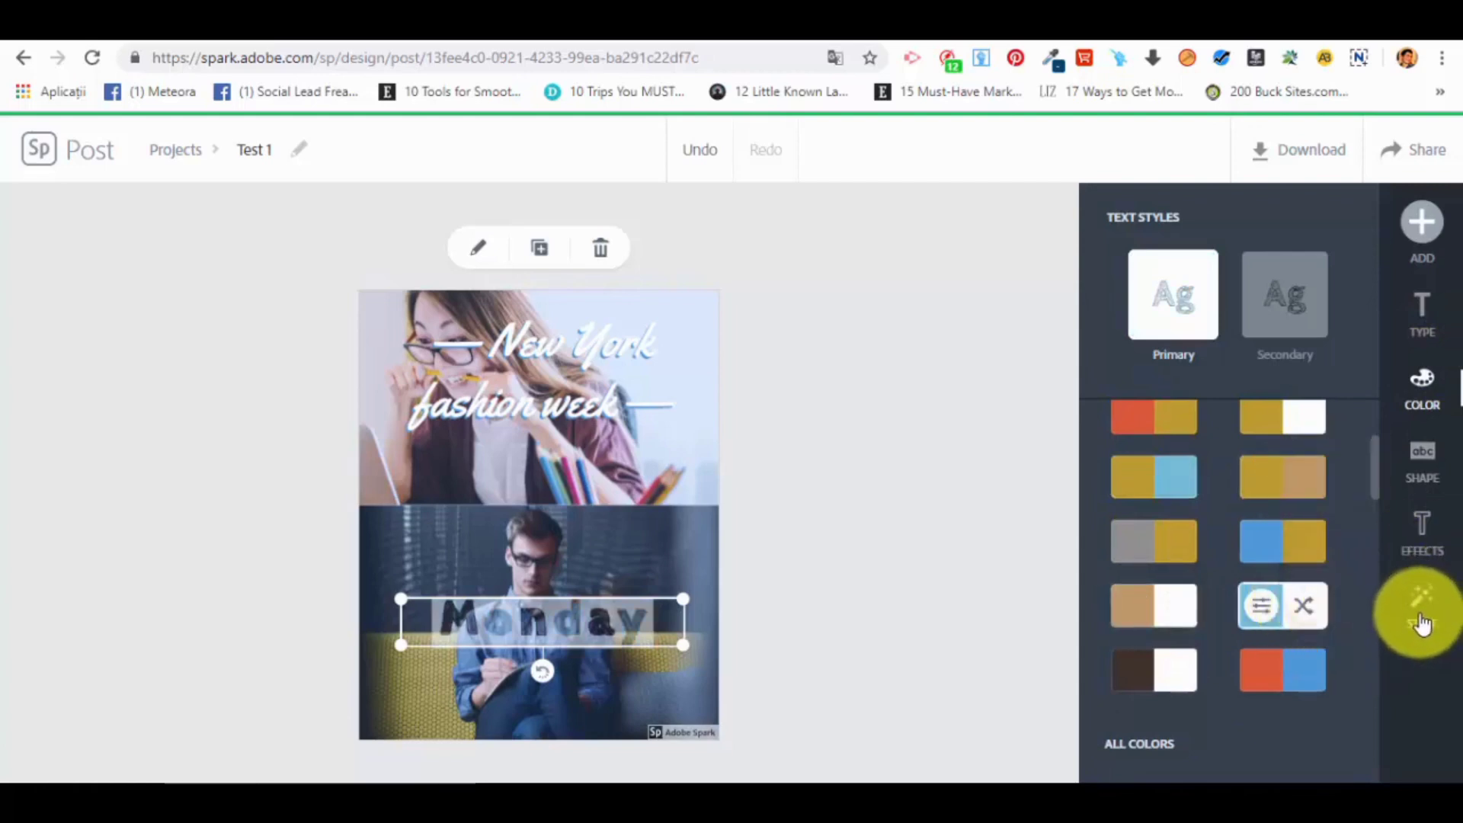
scroll(1231, 474, up, 5)
click(1424, 534)
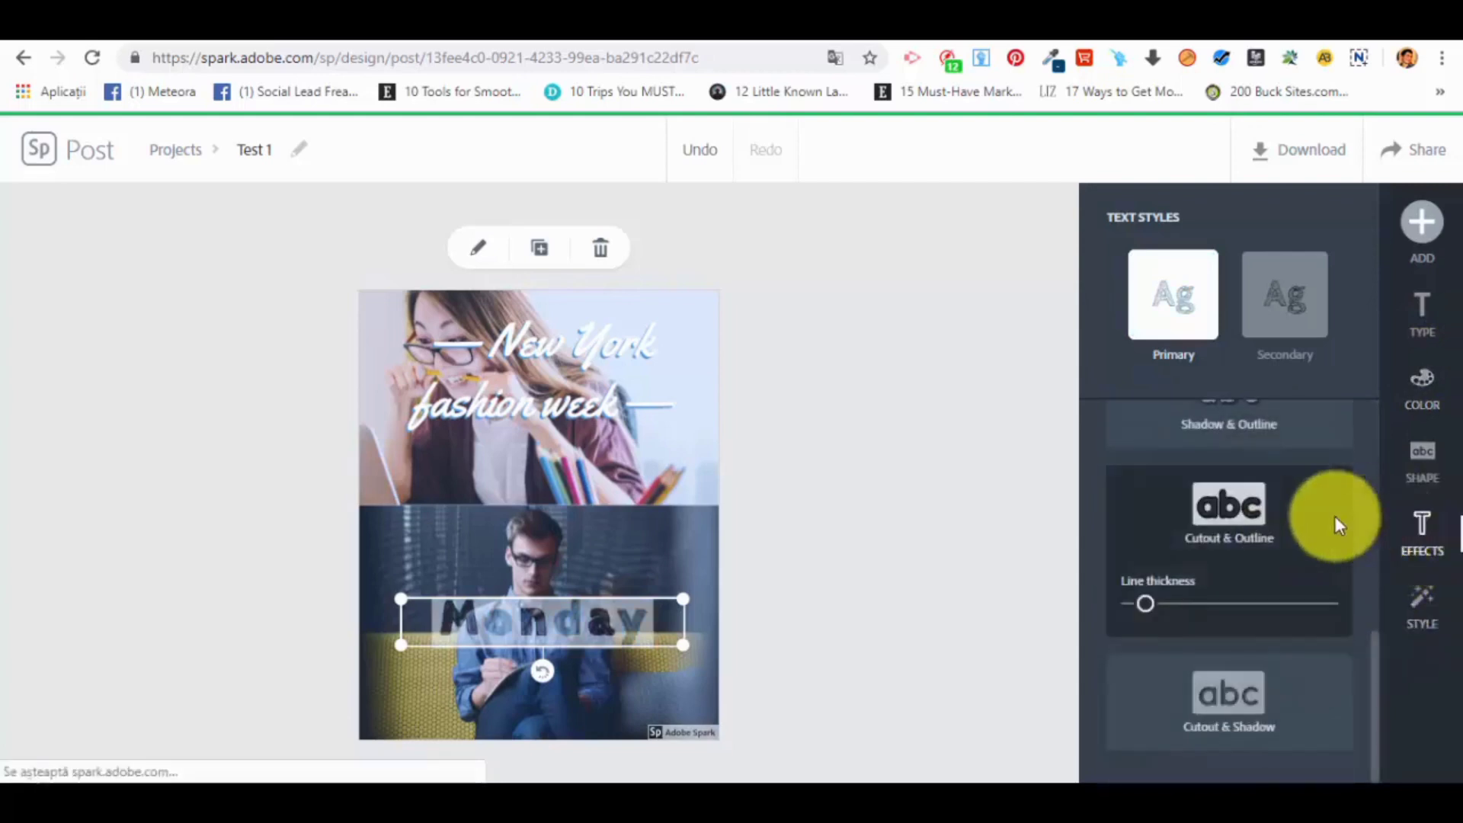
scroll(1296, 579, up, 5)
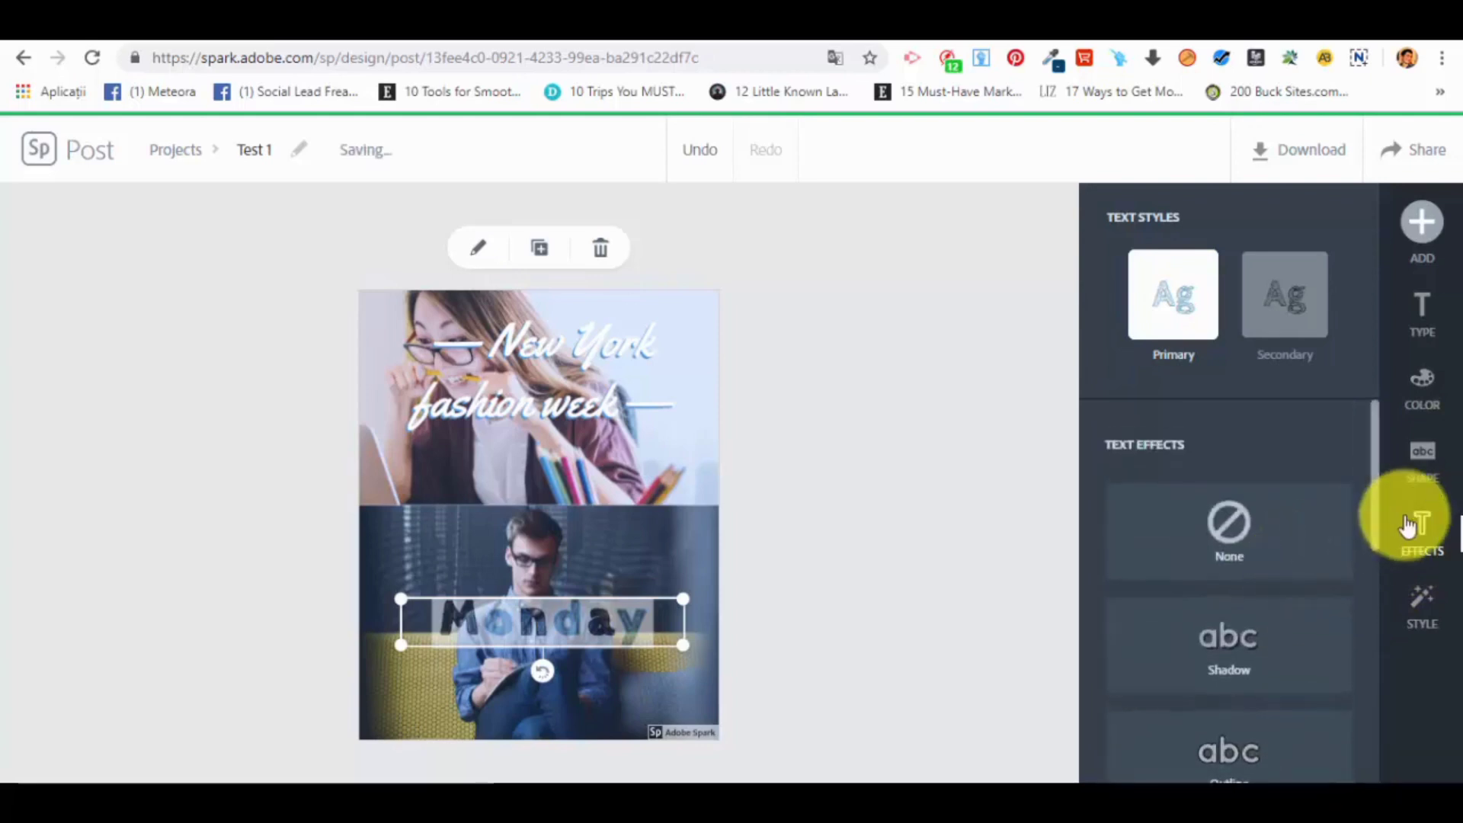
click(1419, 457)
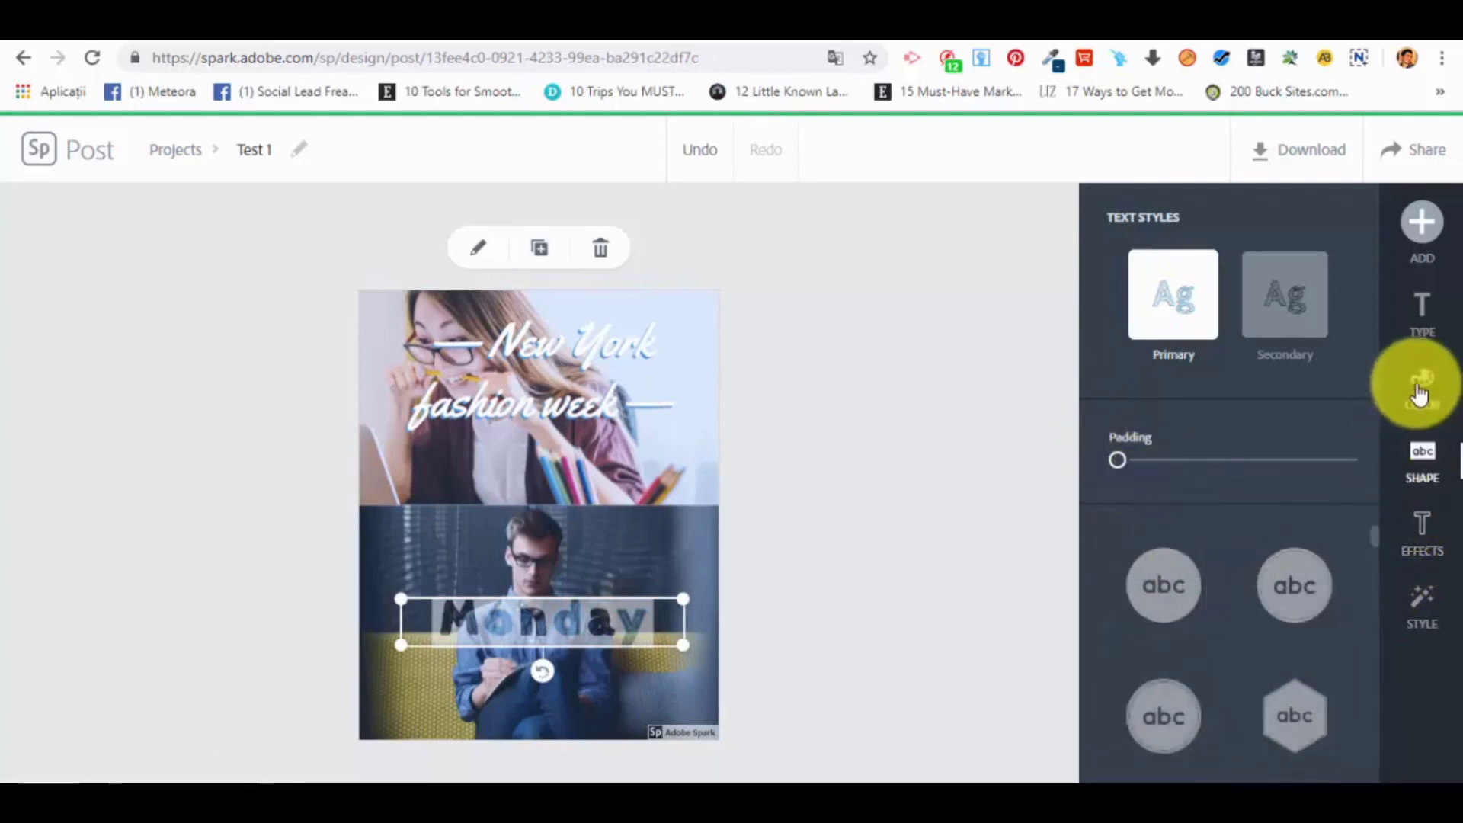
Step: Raise the "Monday" text's opacity to the maximum and move the text down to the bottom of the lower photo
click(1419, 311)
scroll(1227, 655, down, 2)
drag(1225, 707, 1386, 722)
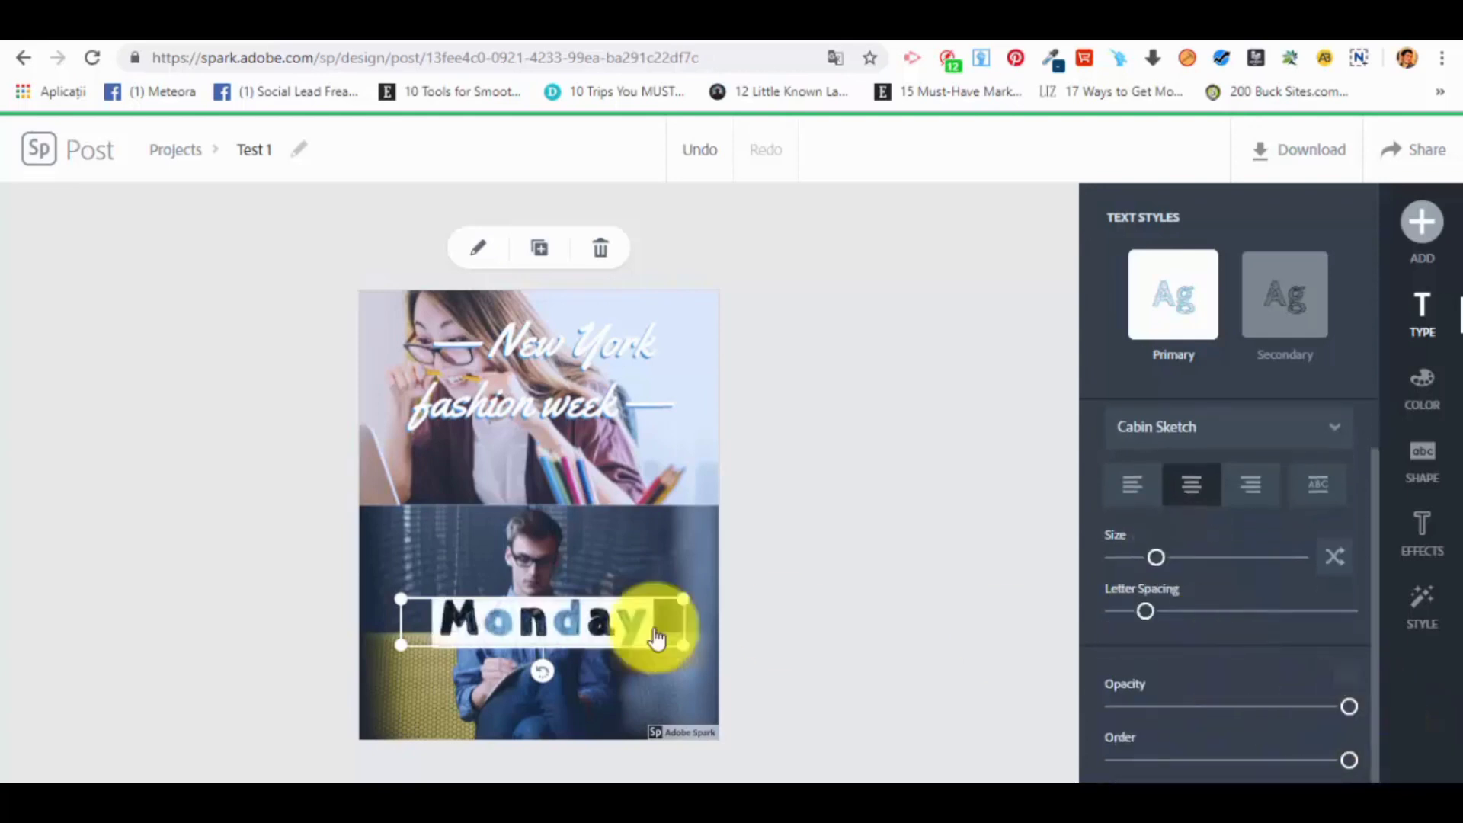
drag(604, 620, 603, 694)
click(842, 691)
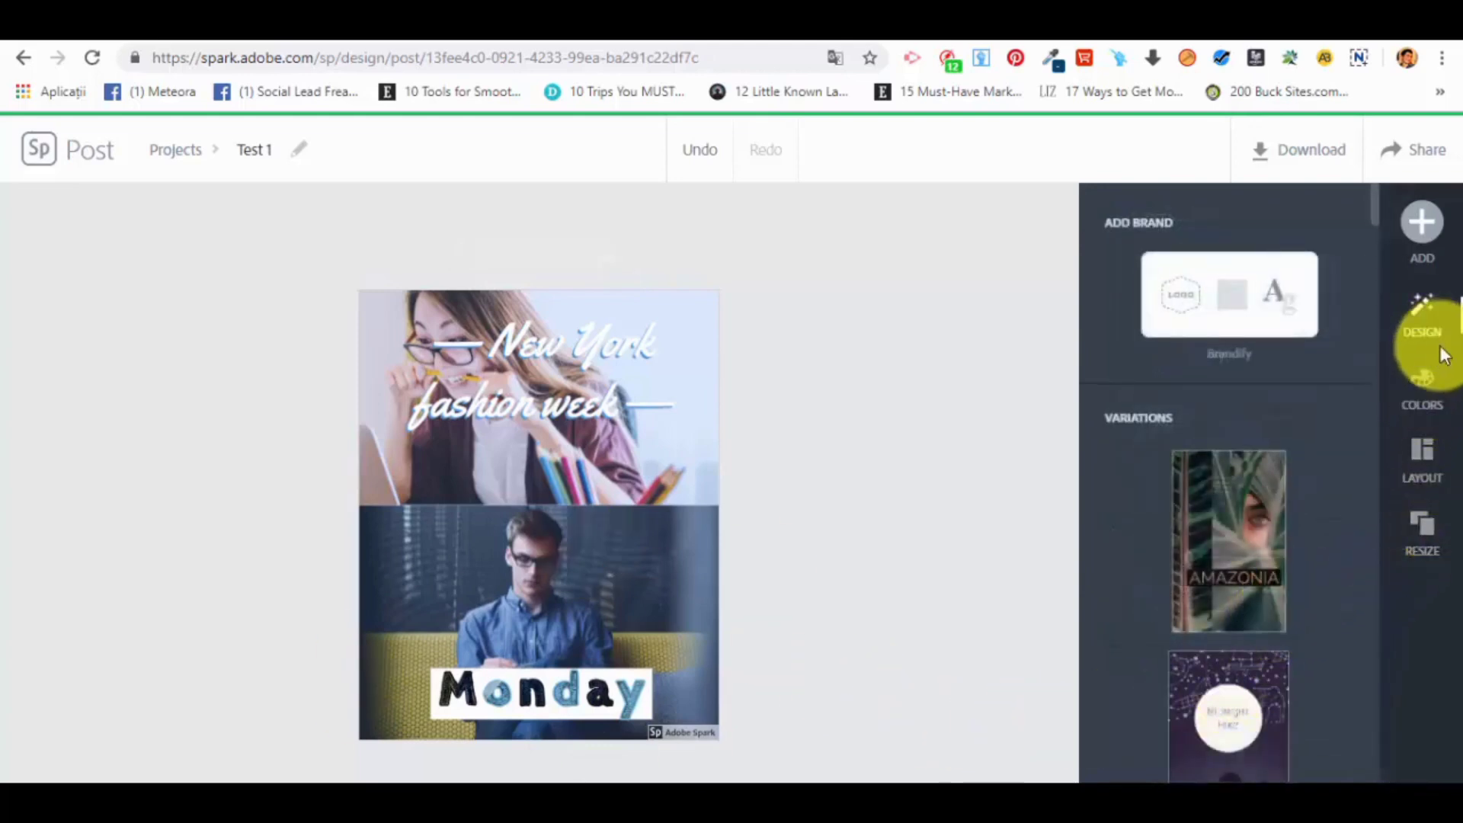
Step: Search the icons for "arrow", add the curved left-pointing arrow and place it beside the man's head, overlapping both photos
click(1419, 248)
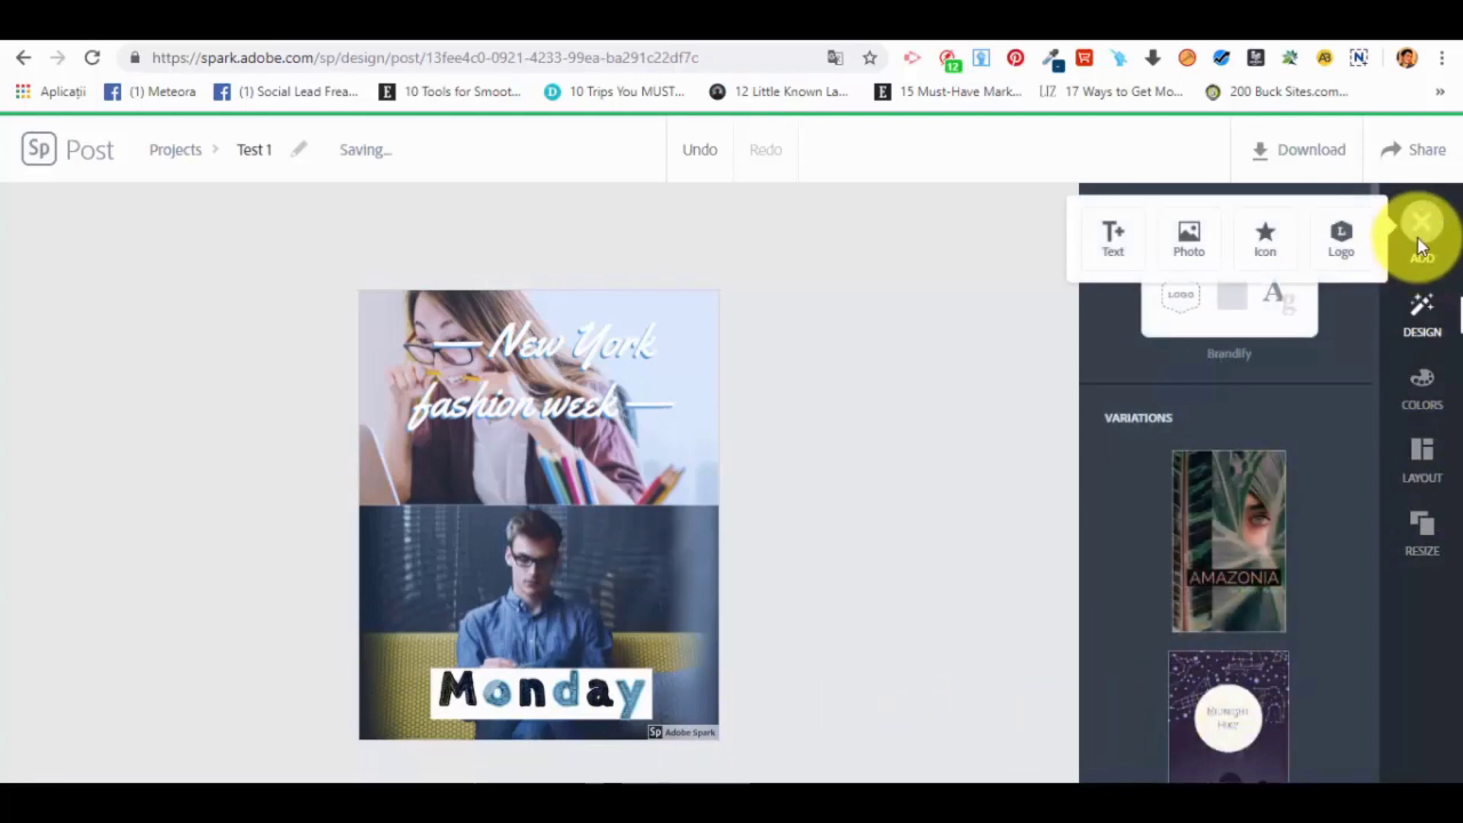
click(1268, 235)
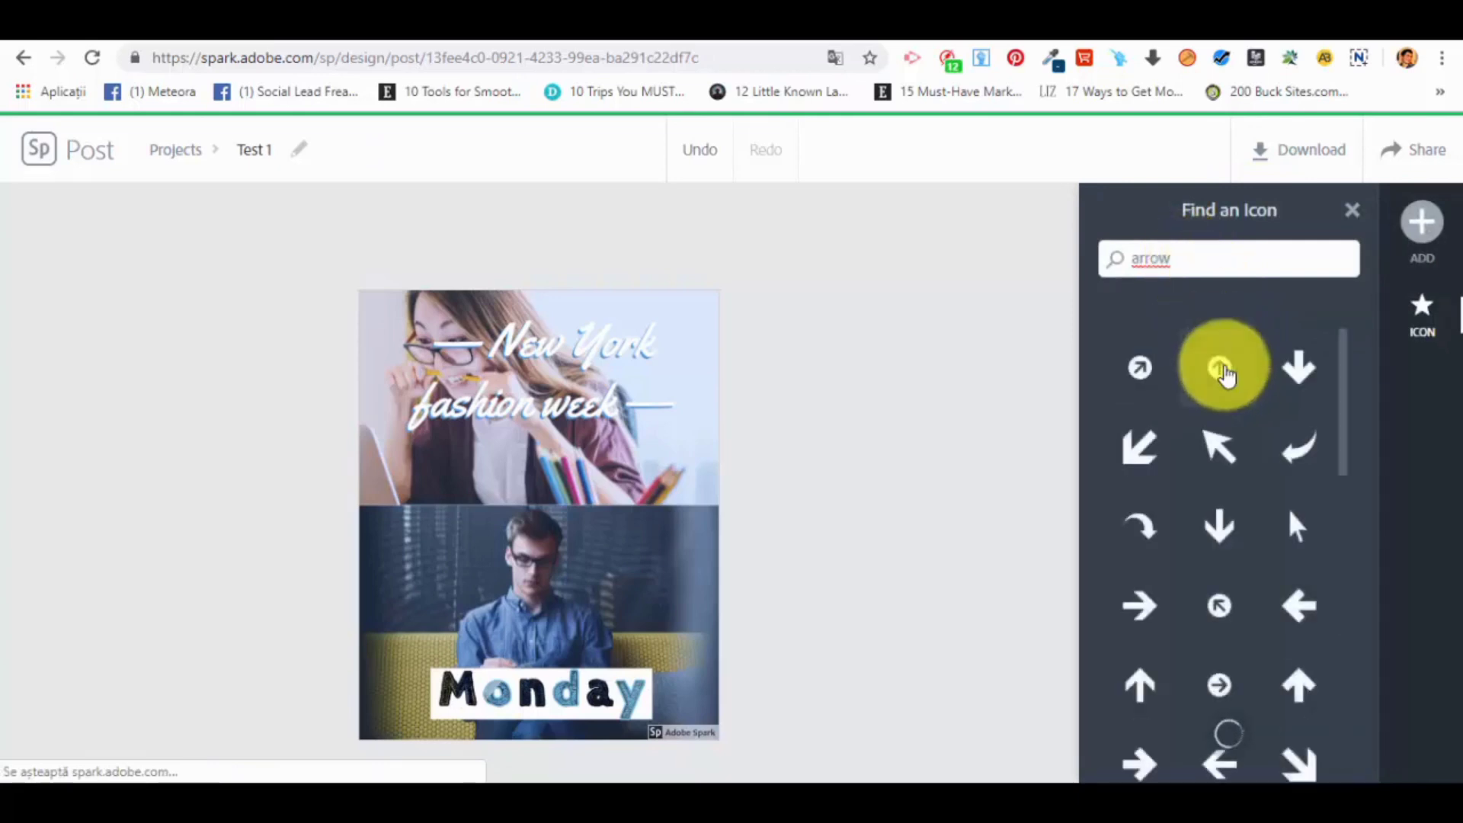
drag(1174, 258, 1040, 233)
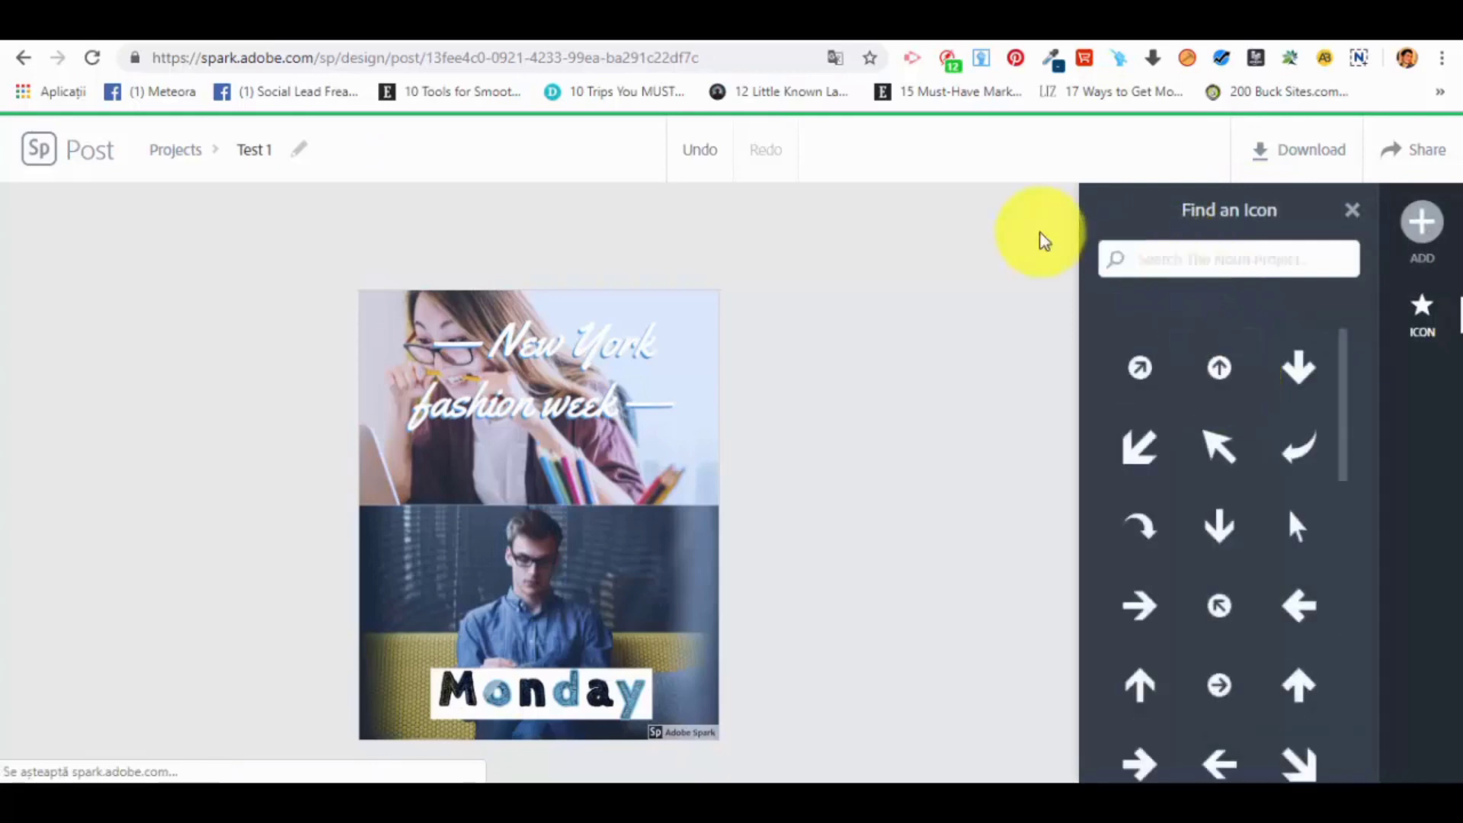
scroll(1307, 605, down, 3)
scroll(1306, 603, up, 3)
click(1298, 449)
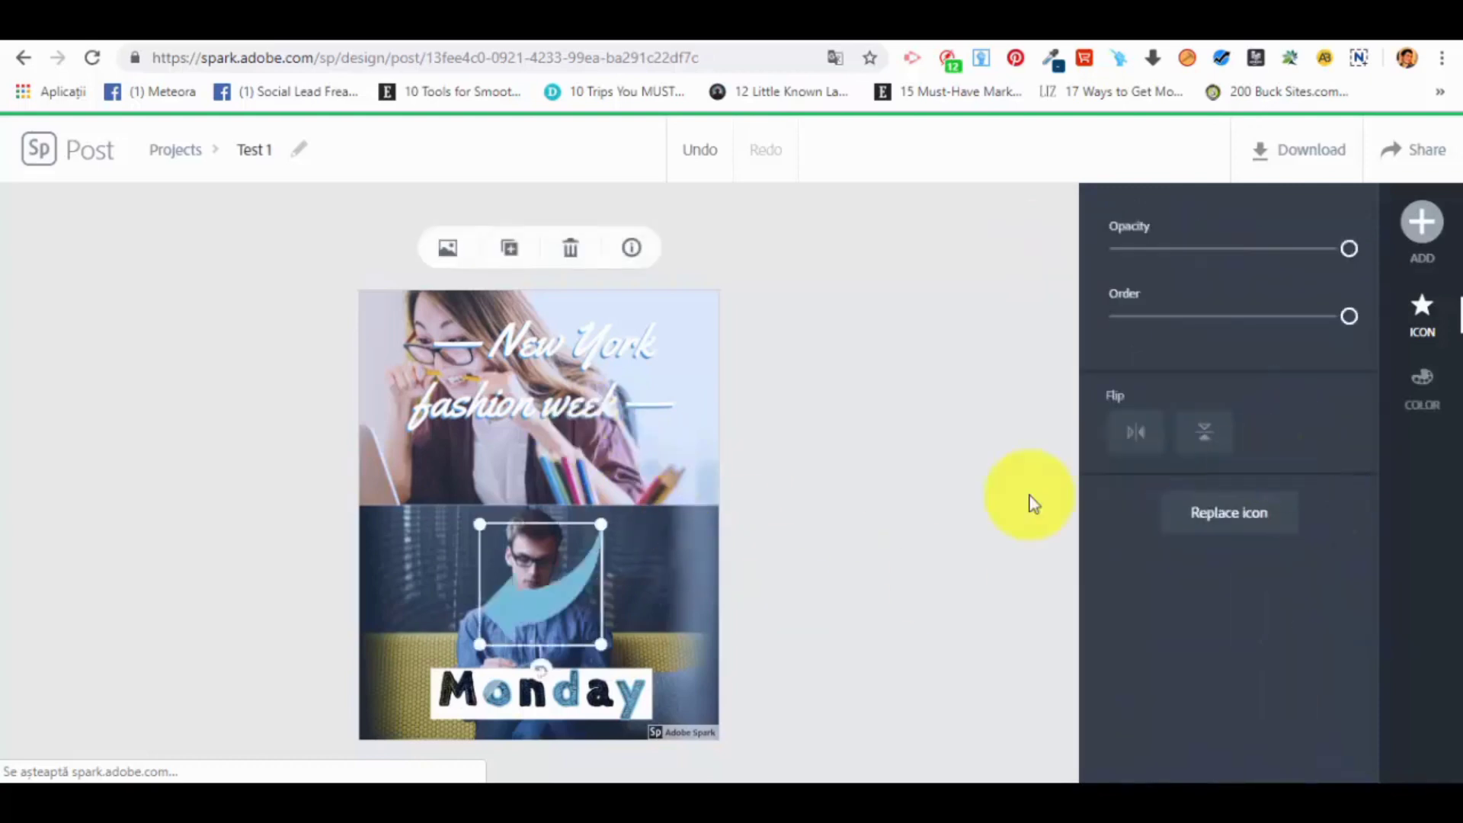
drag(582, 605, 676, 548)
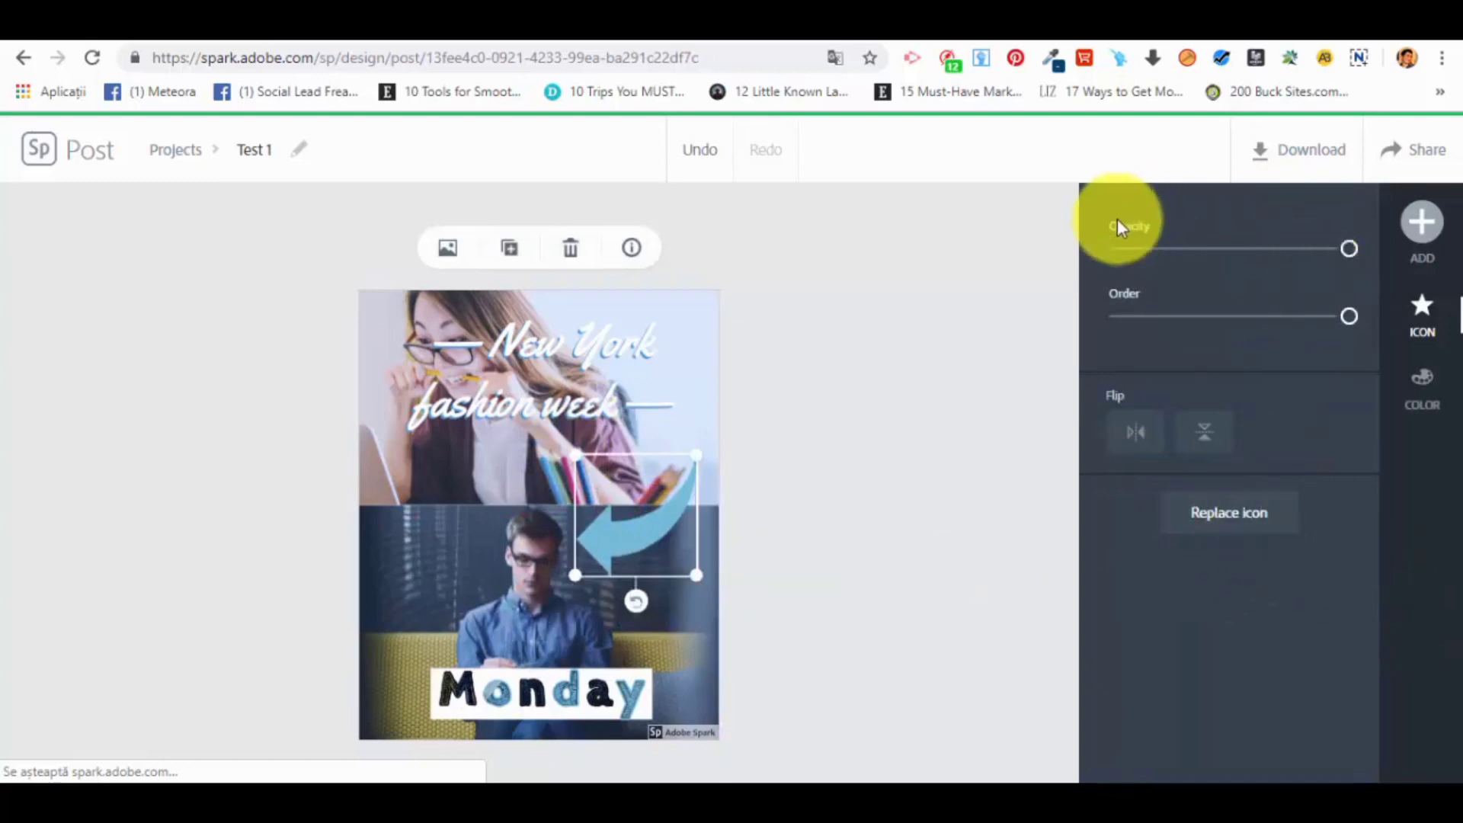
Step: Try the suggested blue and gold on the arrow icon, then color it dark magenta
click(1427, 412)
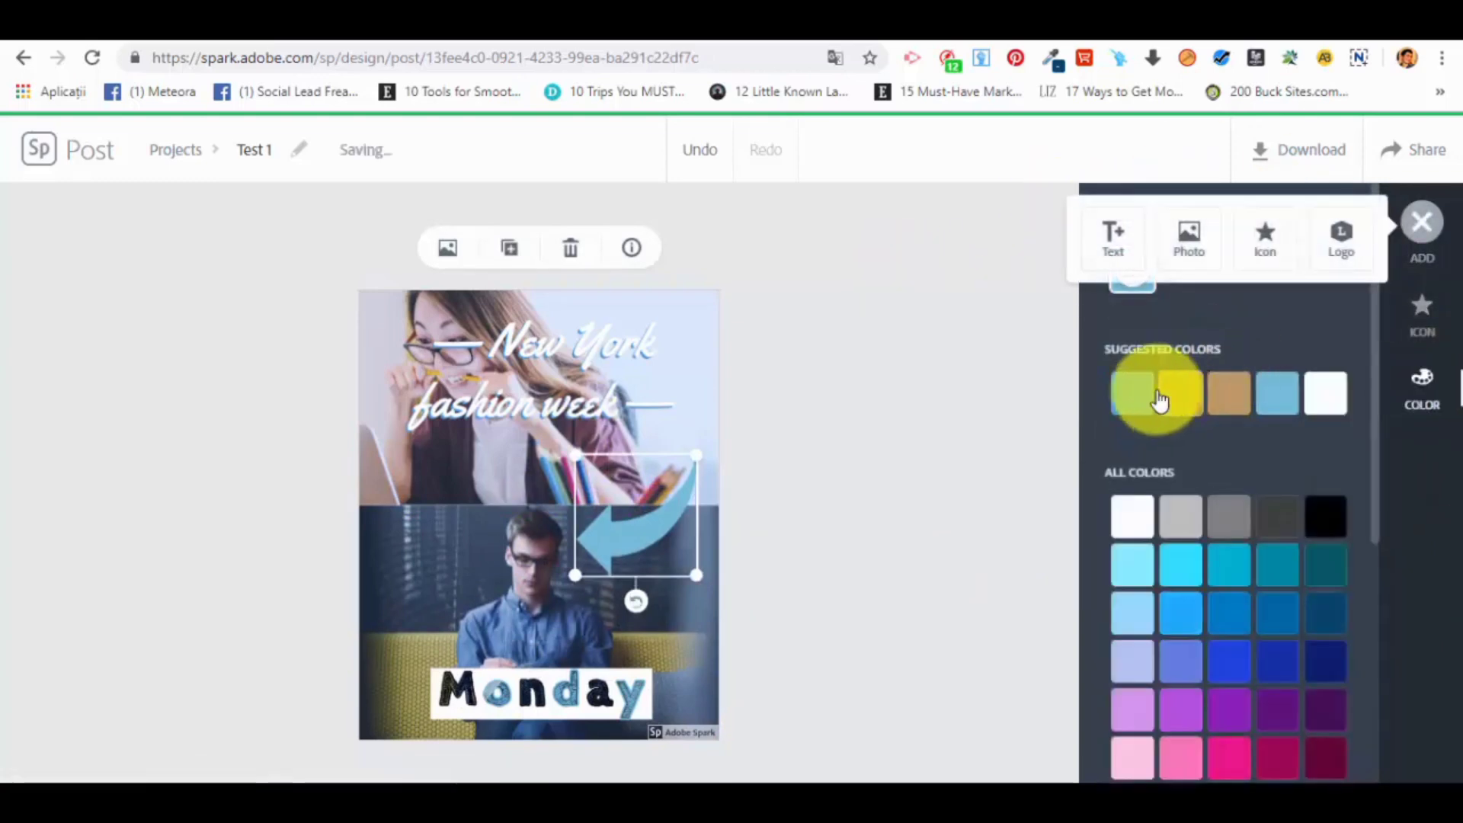
click(1133, 391)
click(1179, 404)
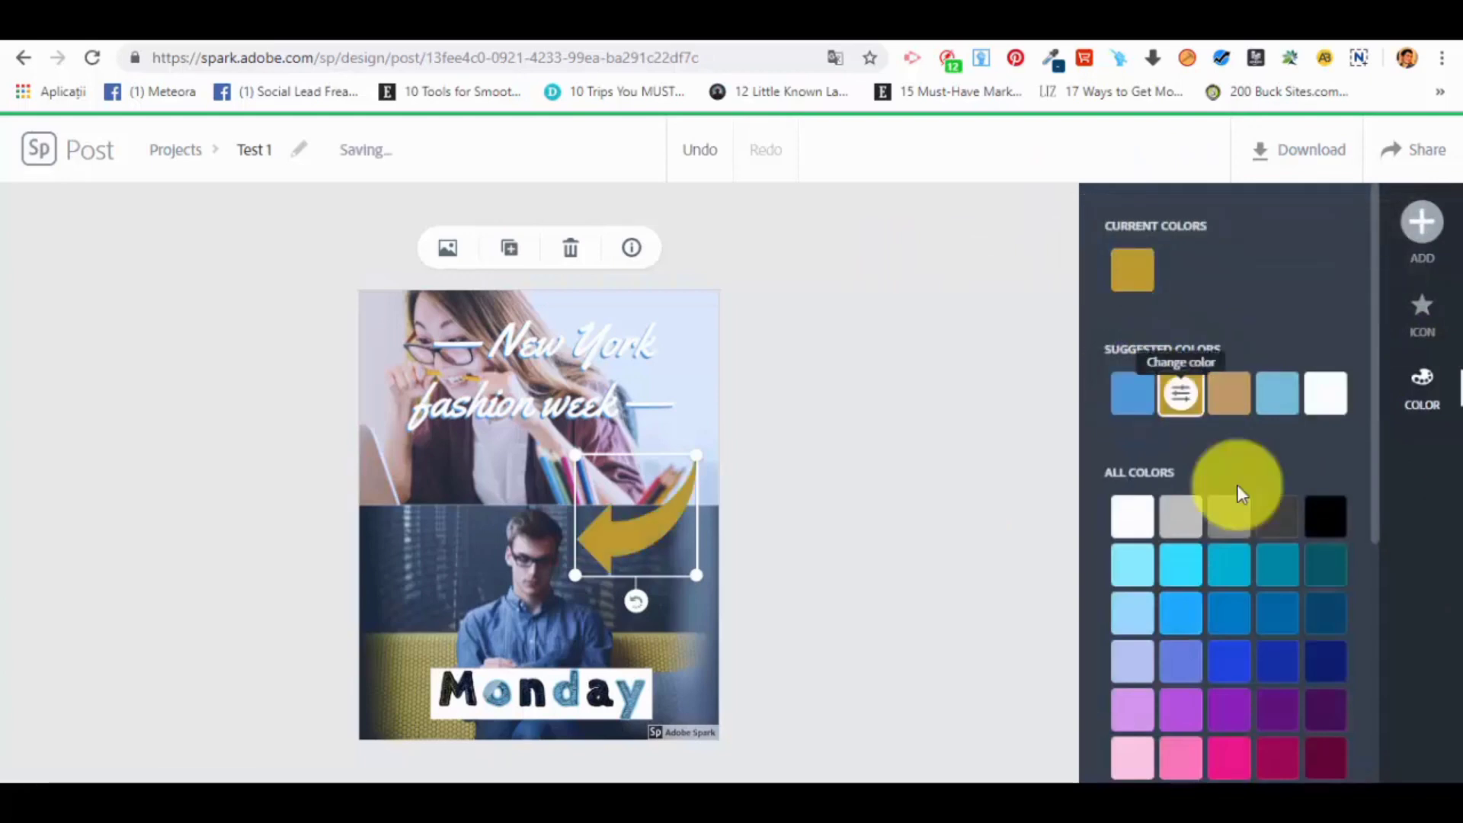
click(1274, 756)
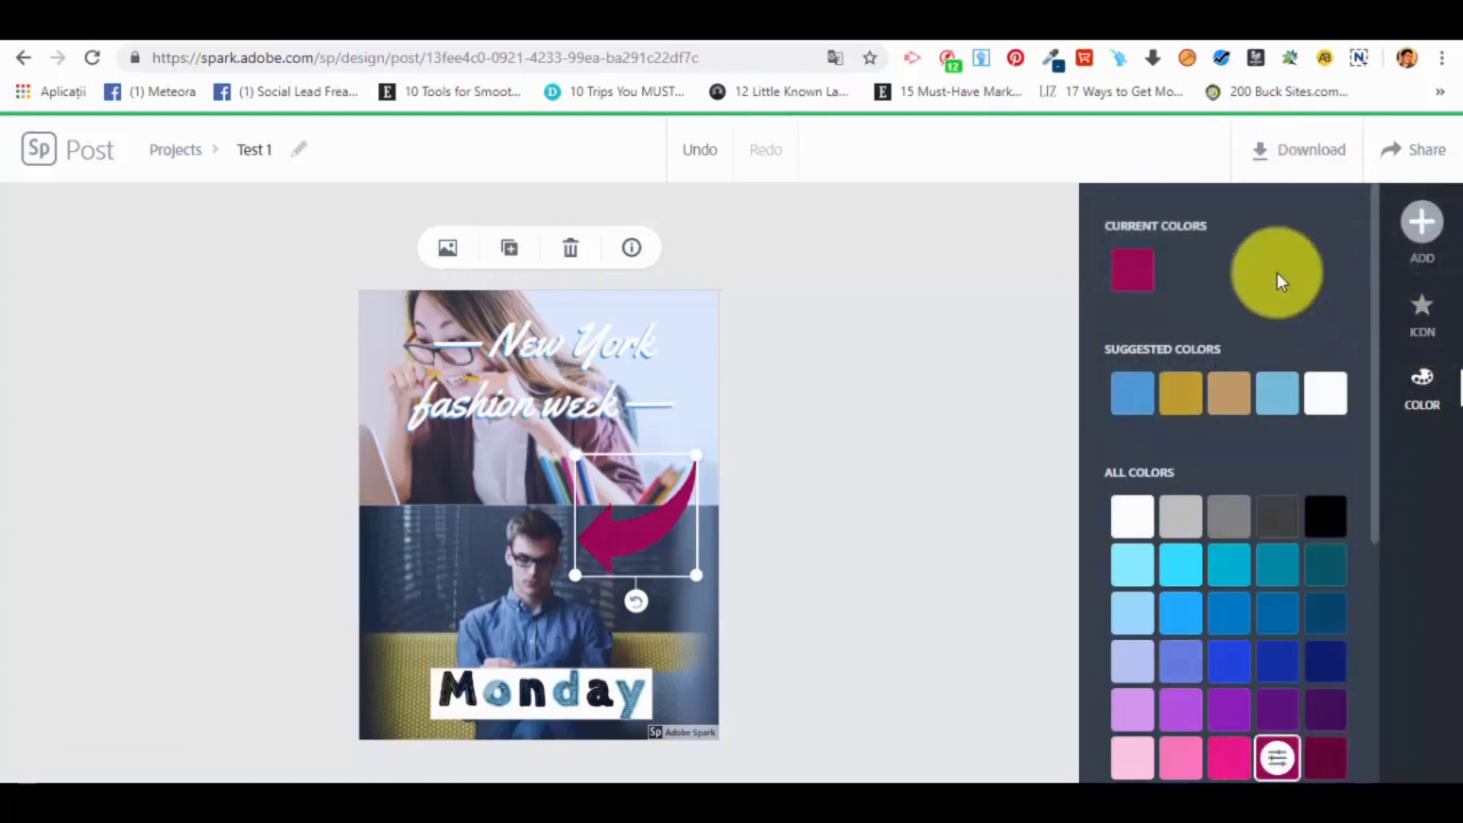
click(1422, 223)
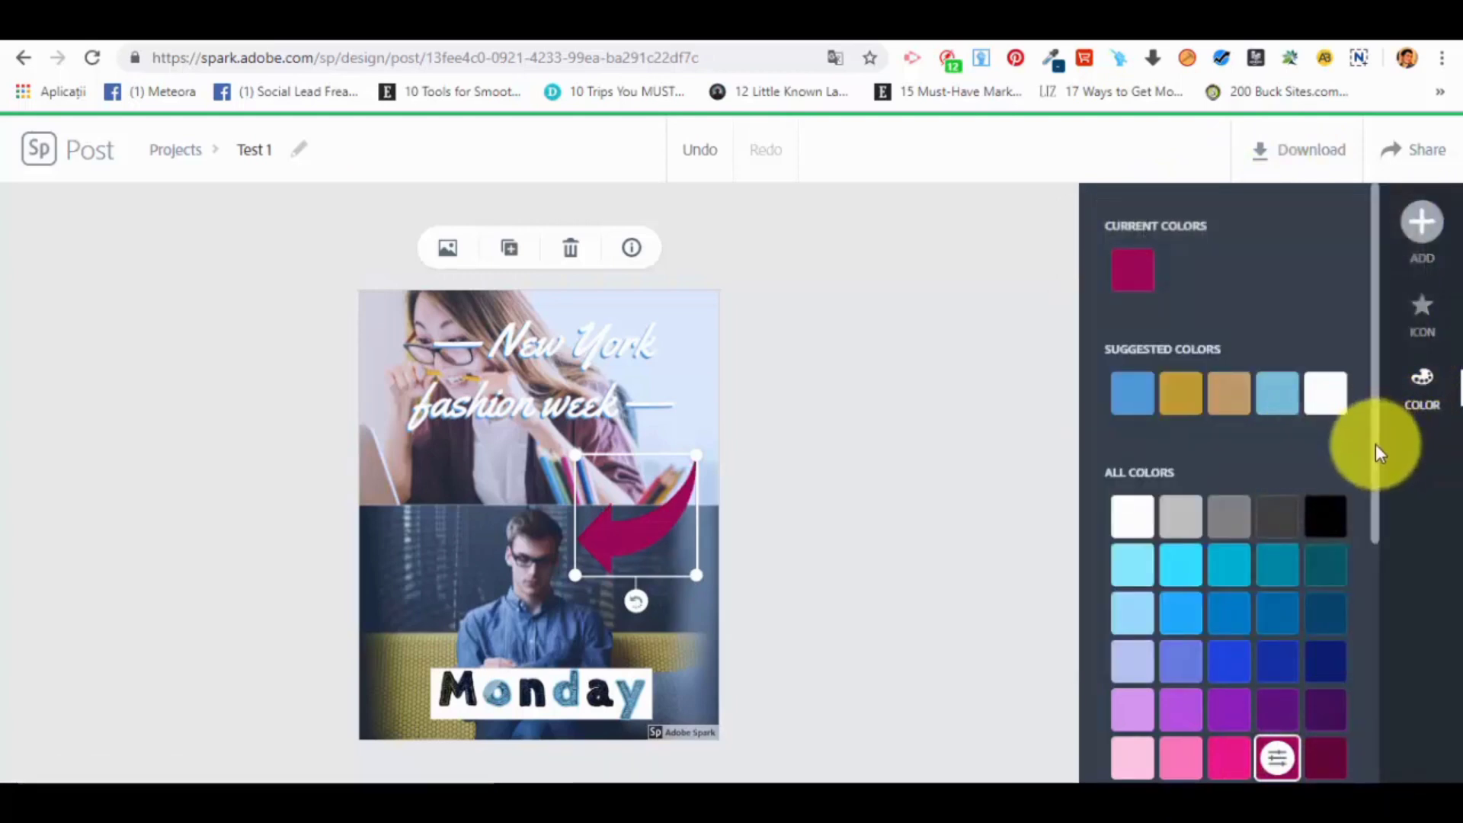
scroll(1372, 435, down, 2)
click(707, 329)
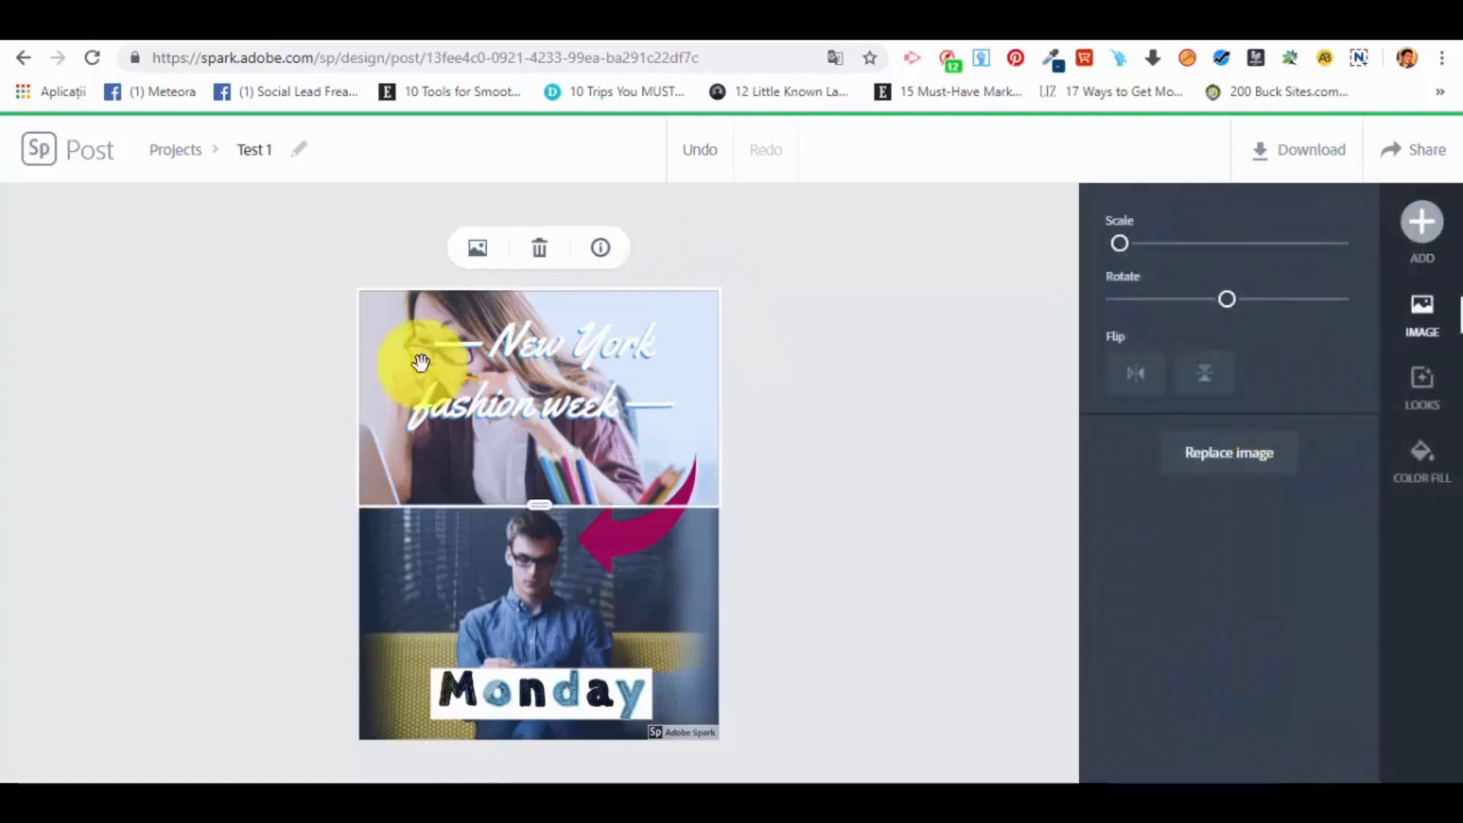
click(1014, 581)
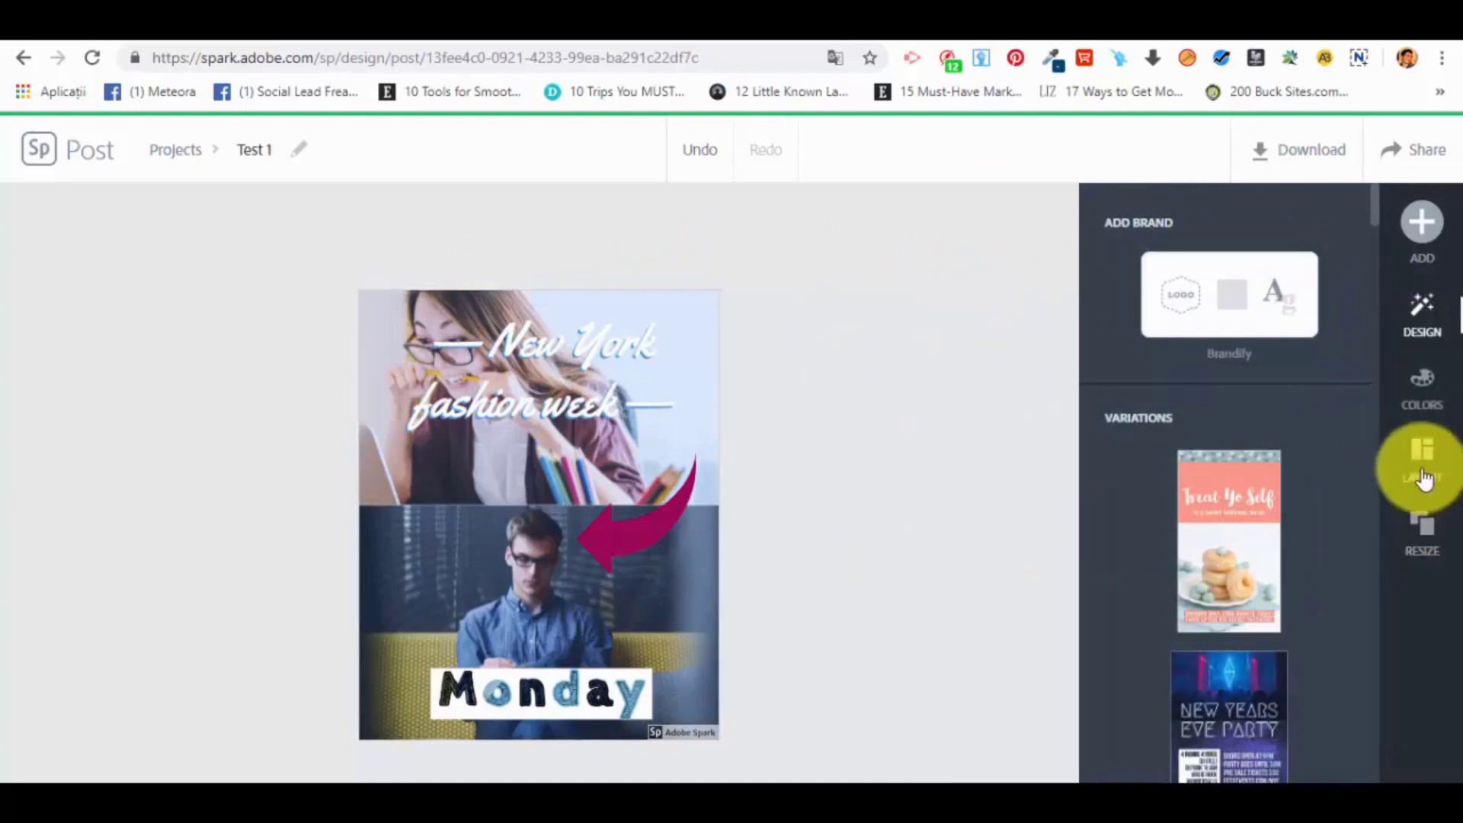
Step: Examine the suggested layouts and browse the decorative color palettes available for the design
click(1422, 469)
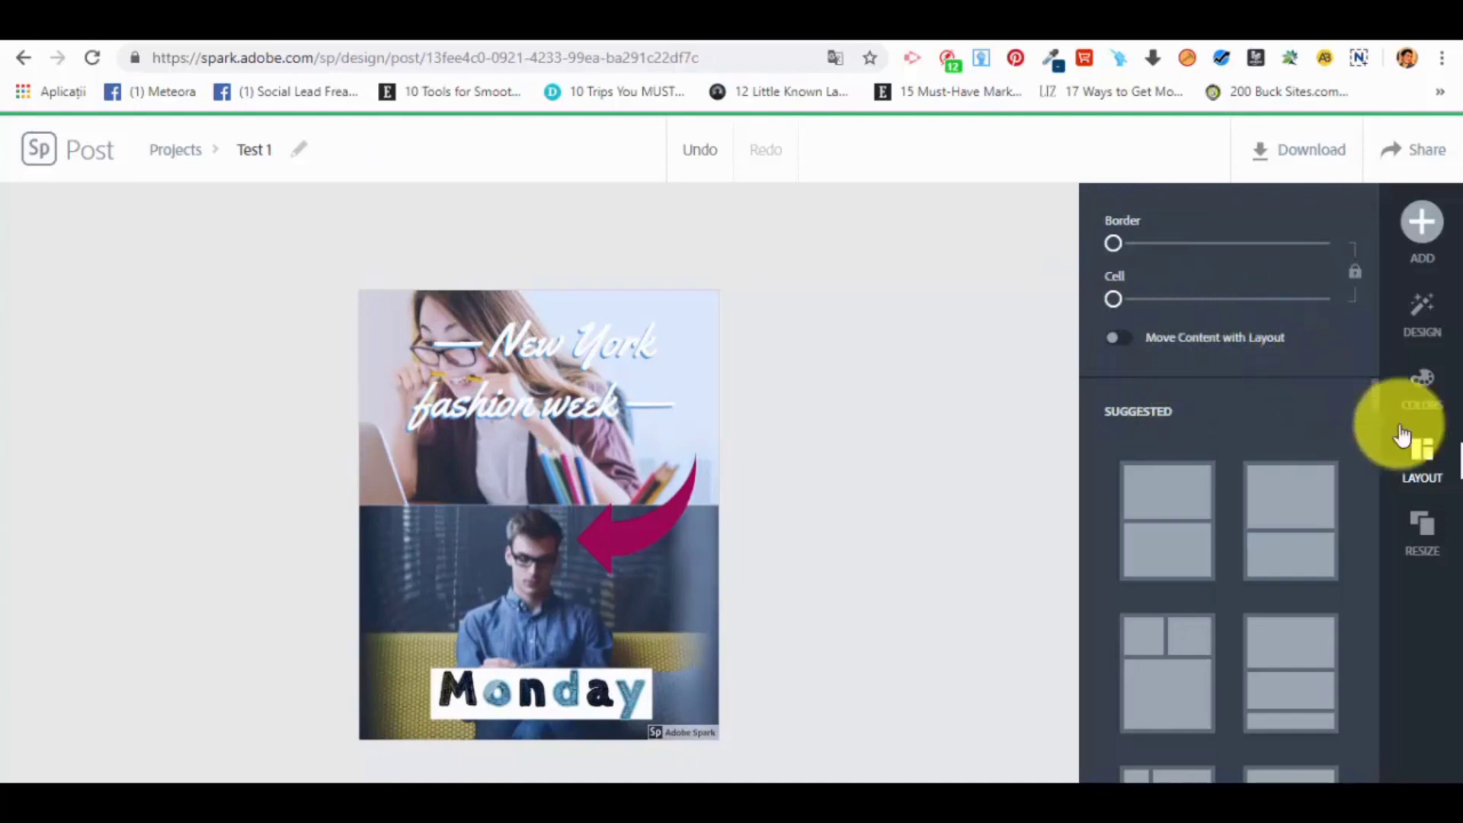
click(1422, 392)
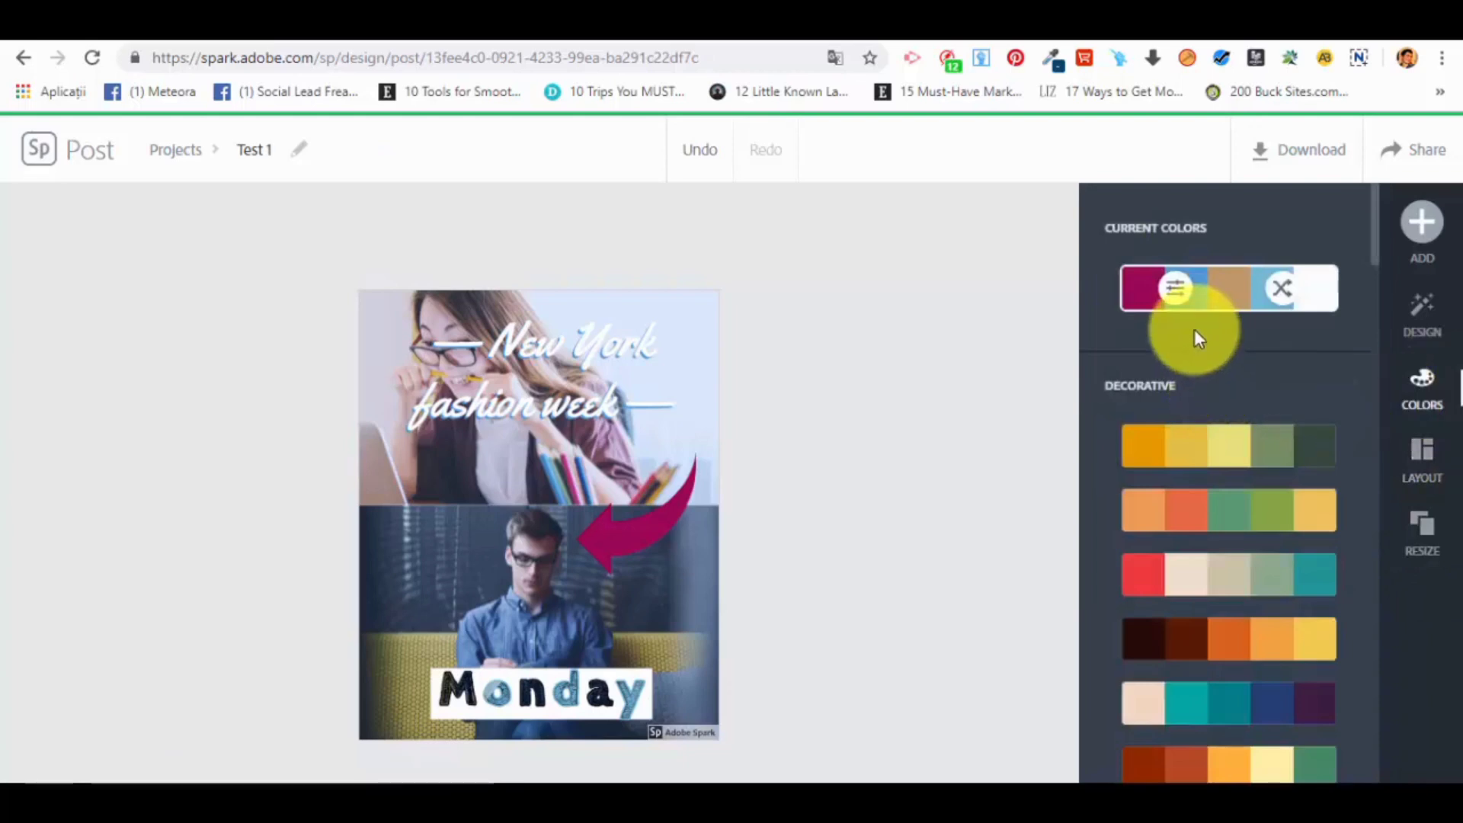
scroll(1182, 330, down, 3)
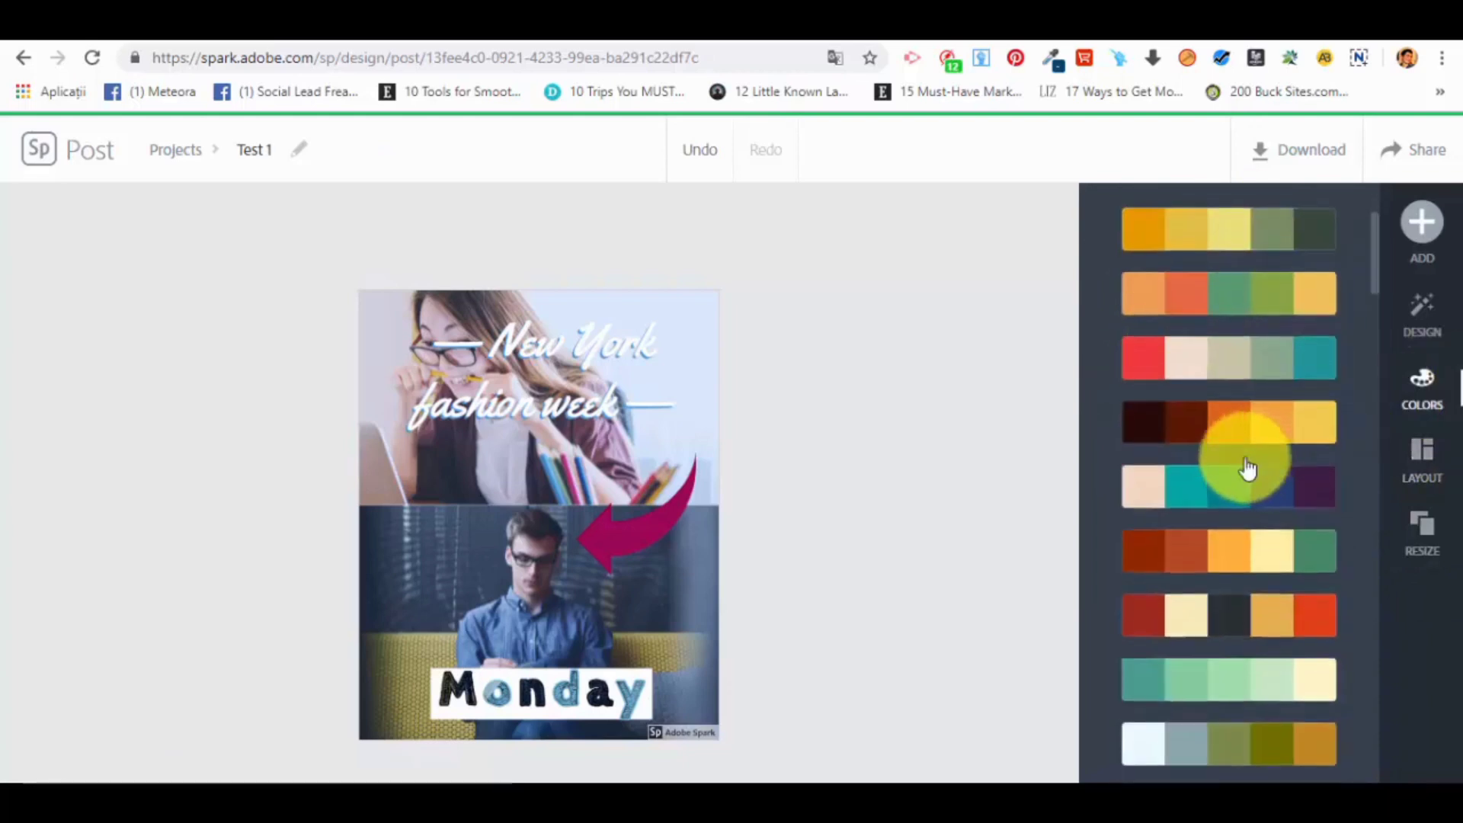
scroll(1252, 460, down, 10)
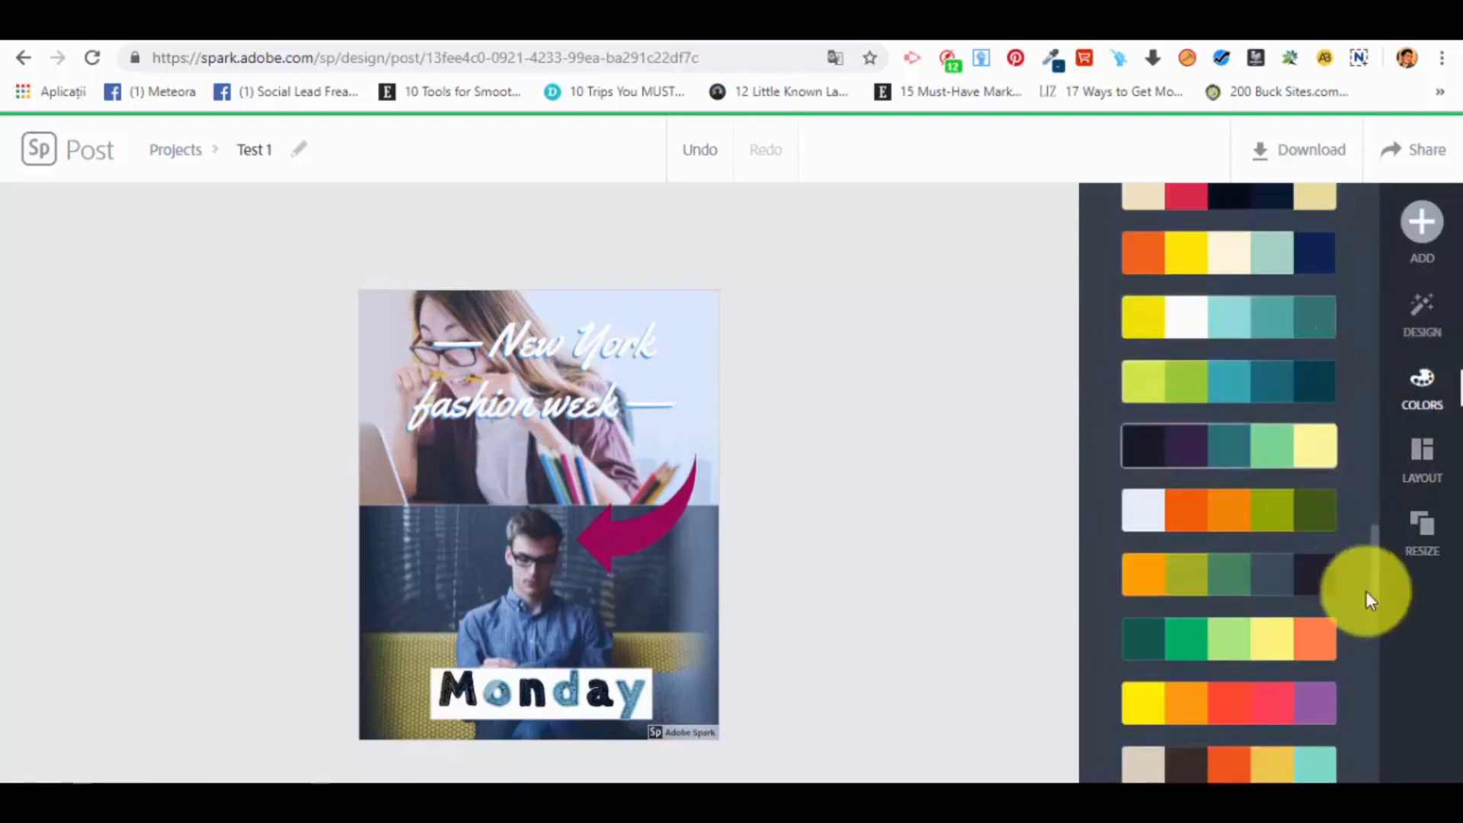
scroll(1330, 609, down, 5)
Step: Look through the available resize formats, including custom, social post, print, cover and standard sizes
click(1428, 545)
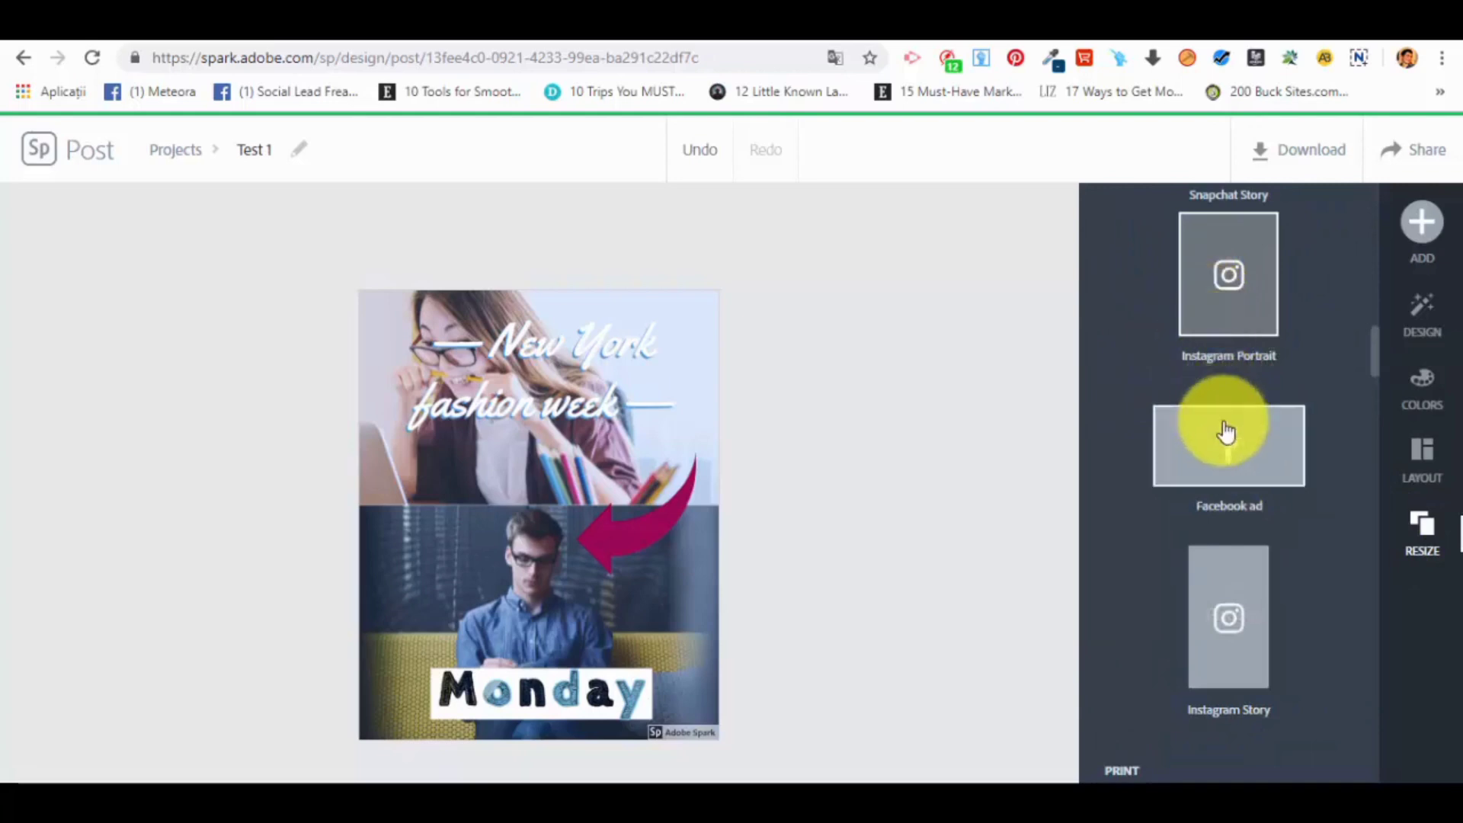
scroll(1220, 427, down, 5)
scroll(1281, 396, down, 15)
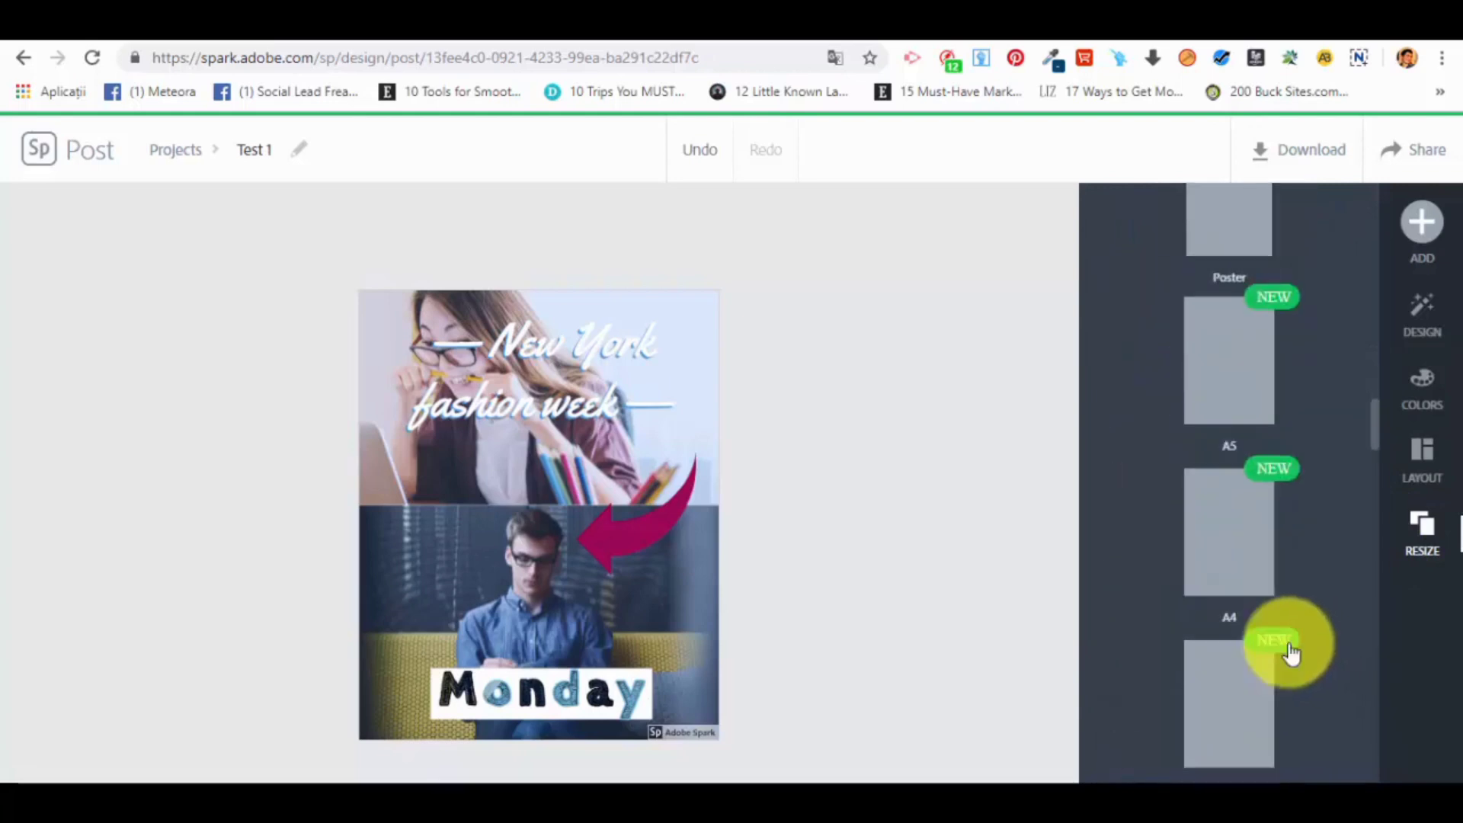
scroll(1233, 605, down, 5)
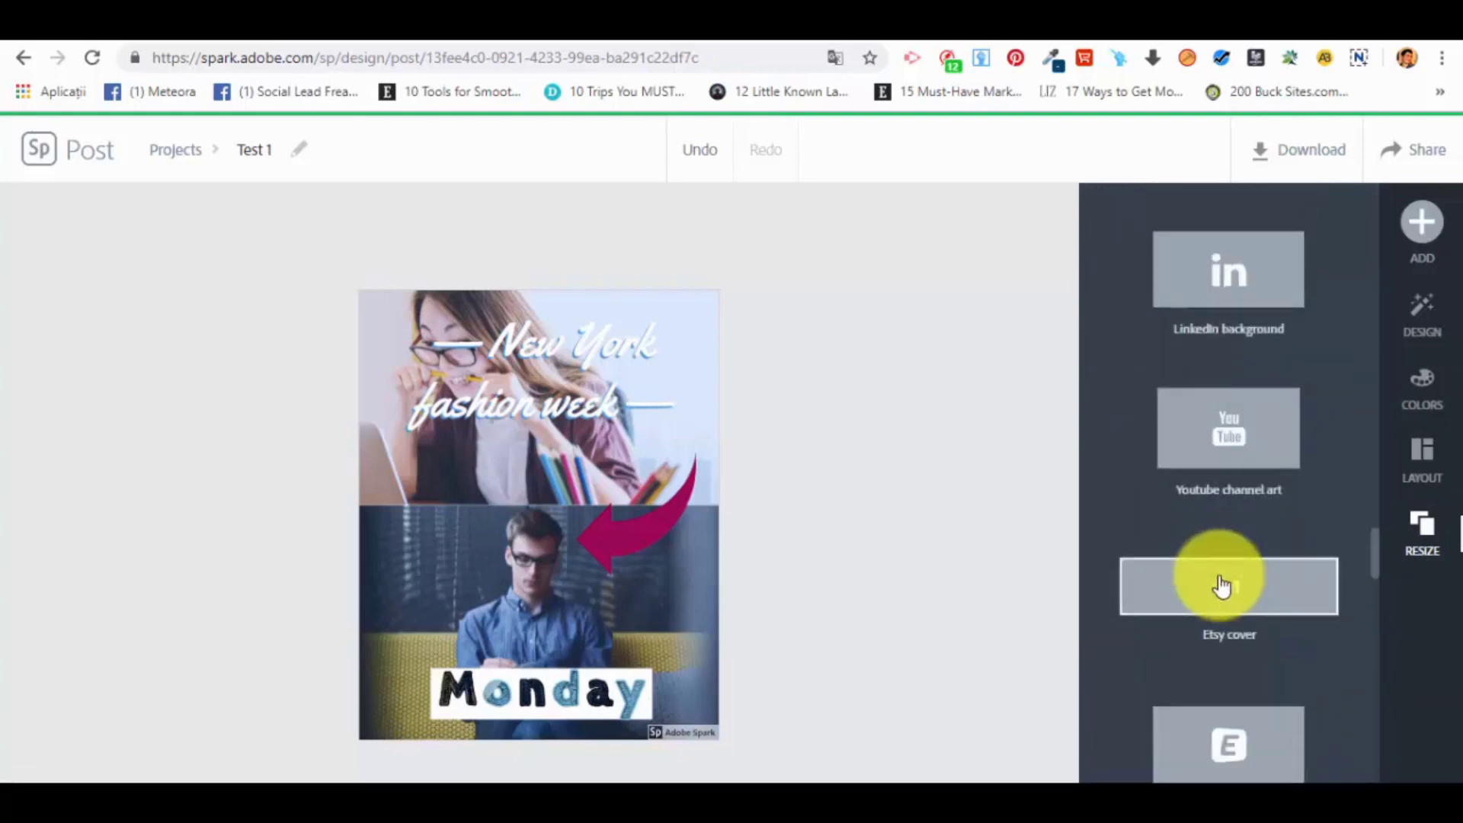
scroll(1219, 587, down, 5)
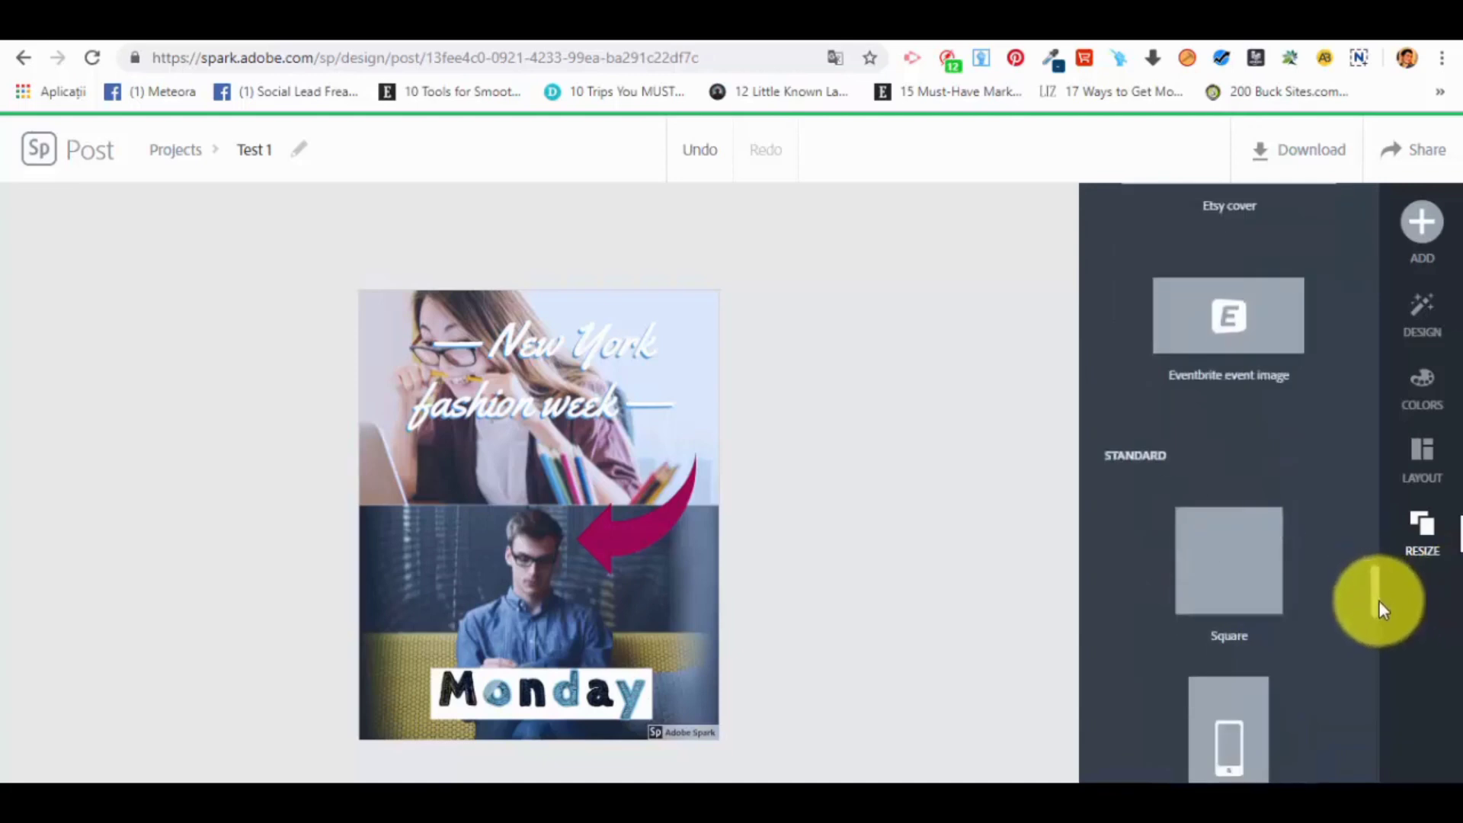
drag(1377, 601, 1269, 169)
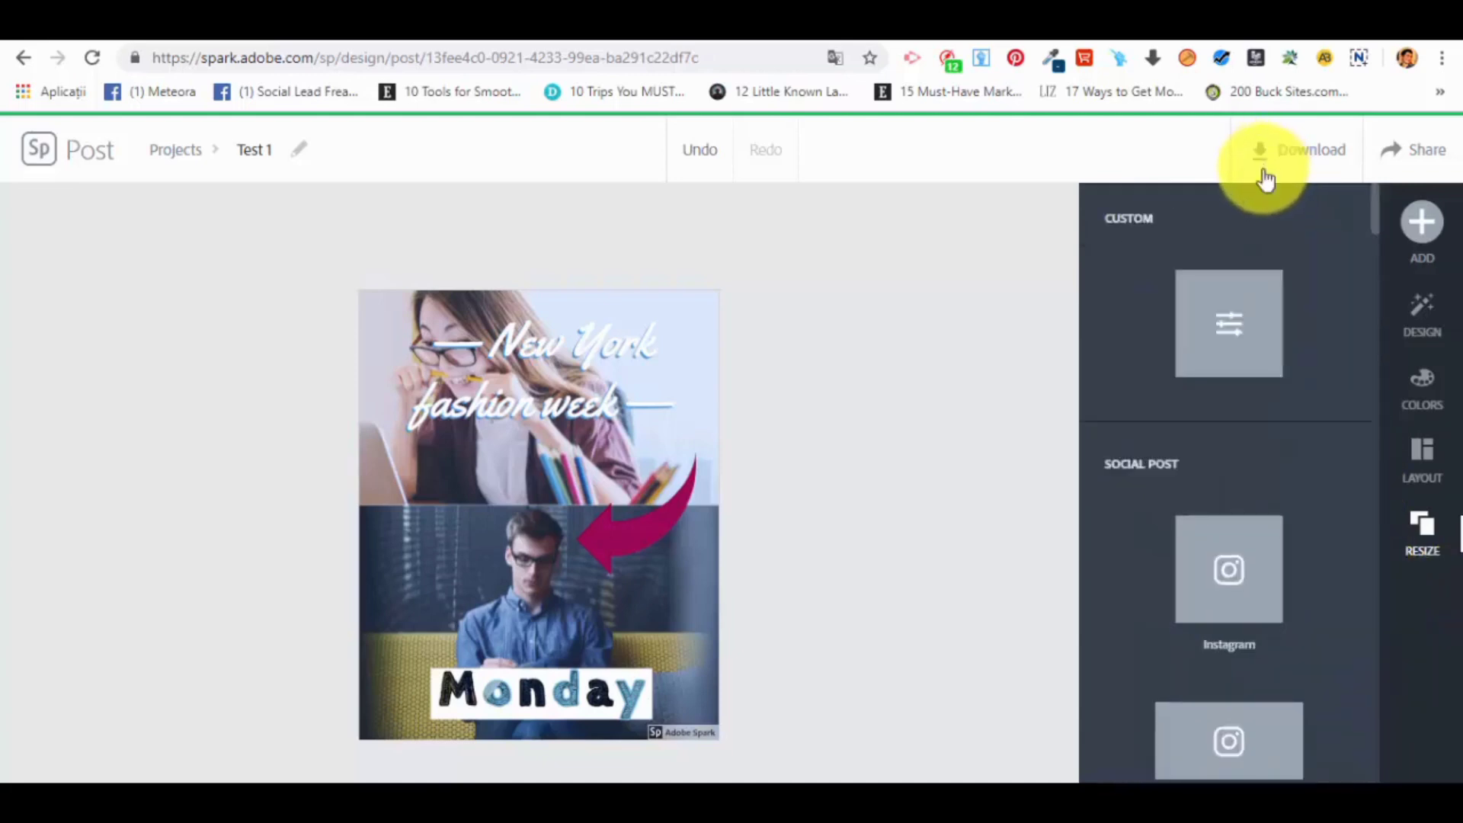
click(1422, 222)
click(926, 412)
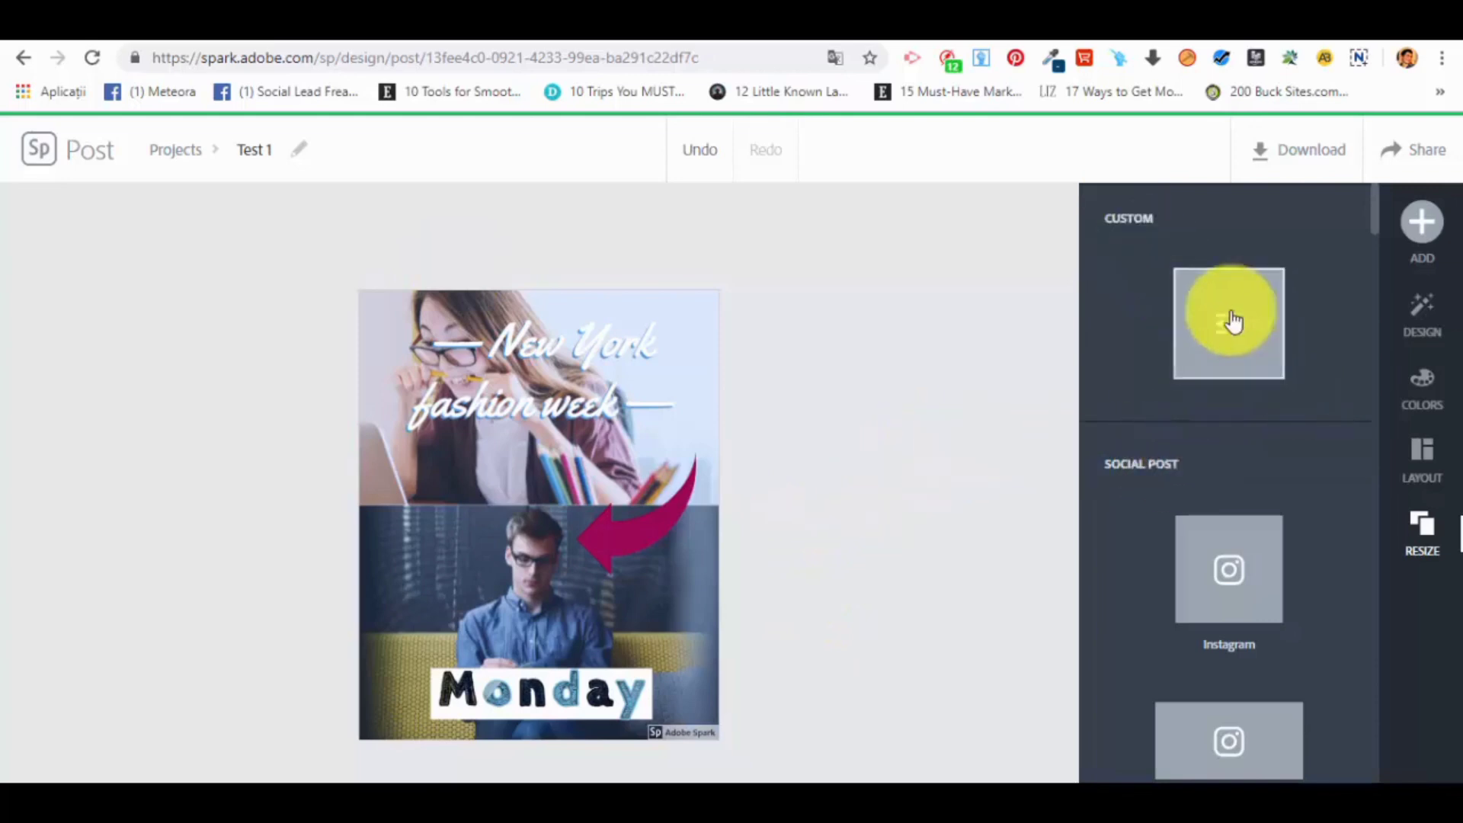
scroll(1250, 427, down, 4)
scroll(1242, 465, down, 7)
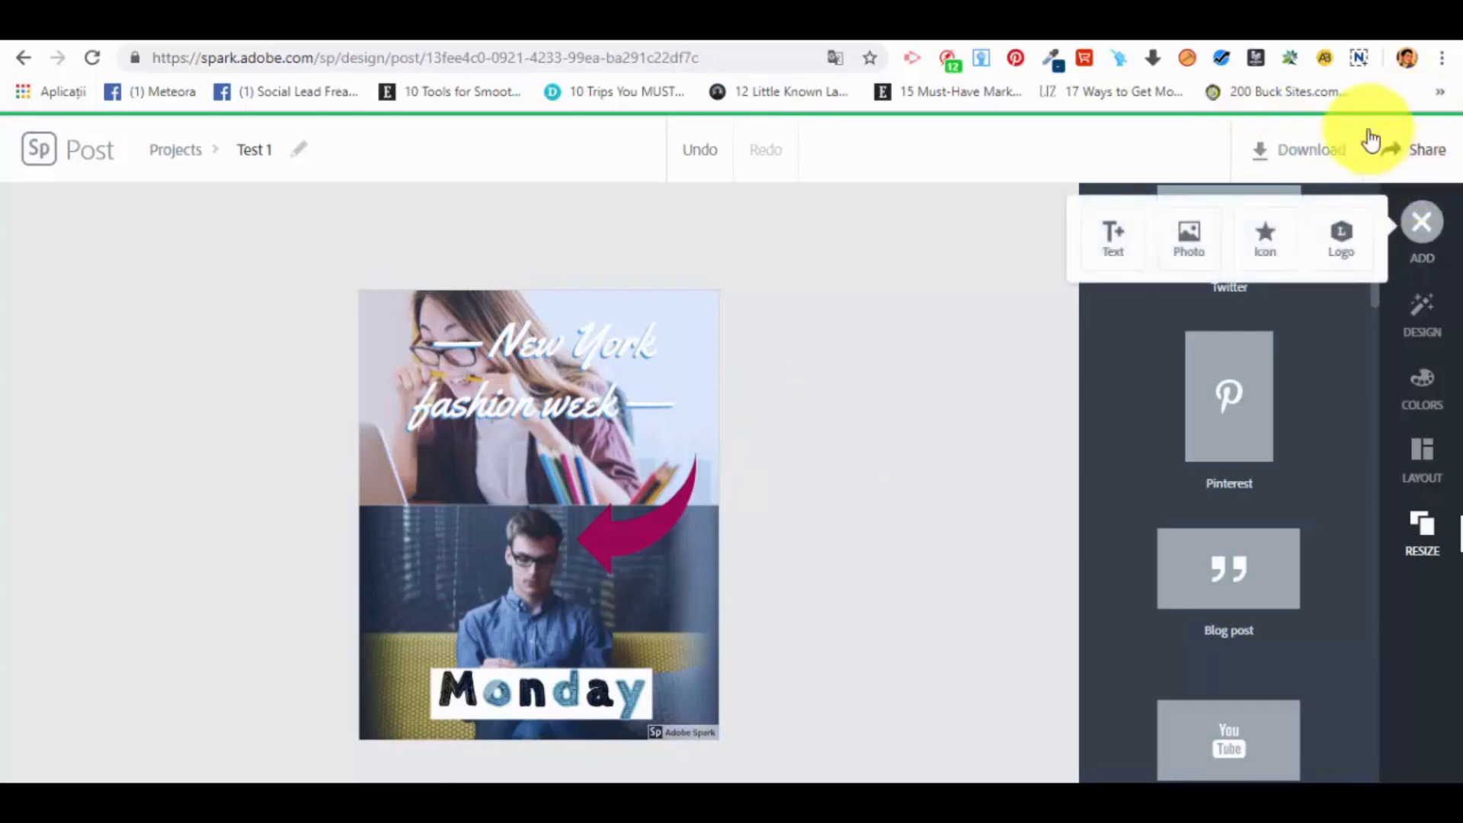
Step: Download the finished design as an image and show the downloaded file in its folder
click(1291, 153)
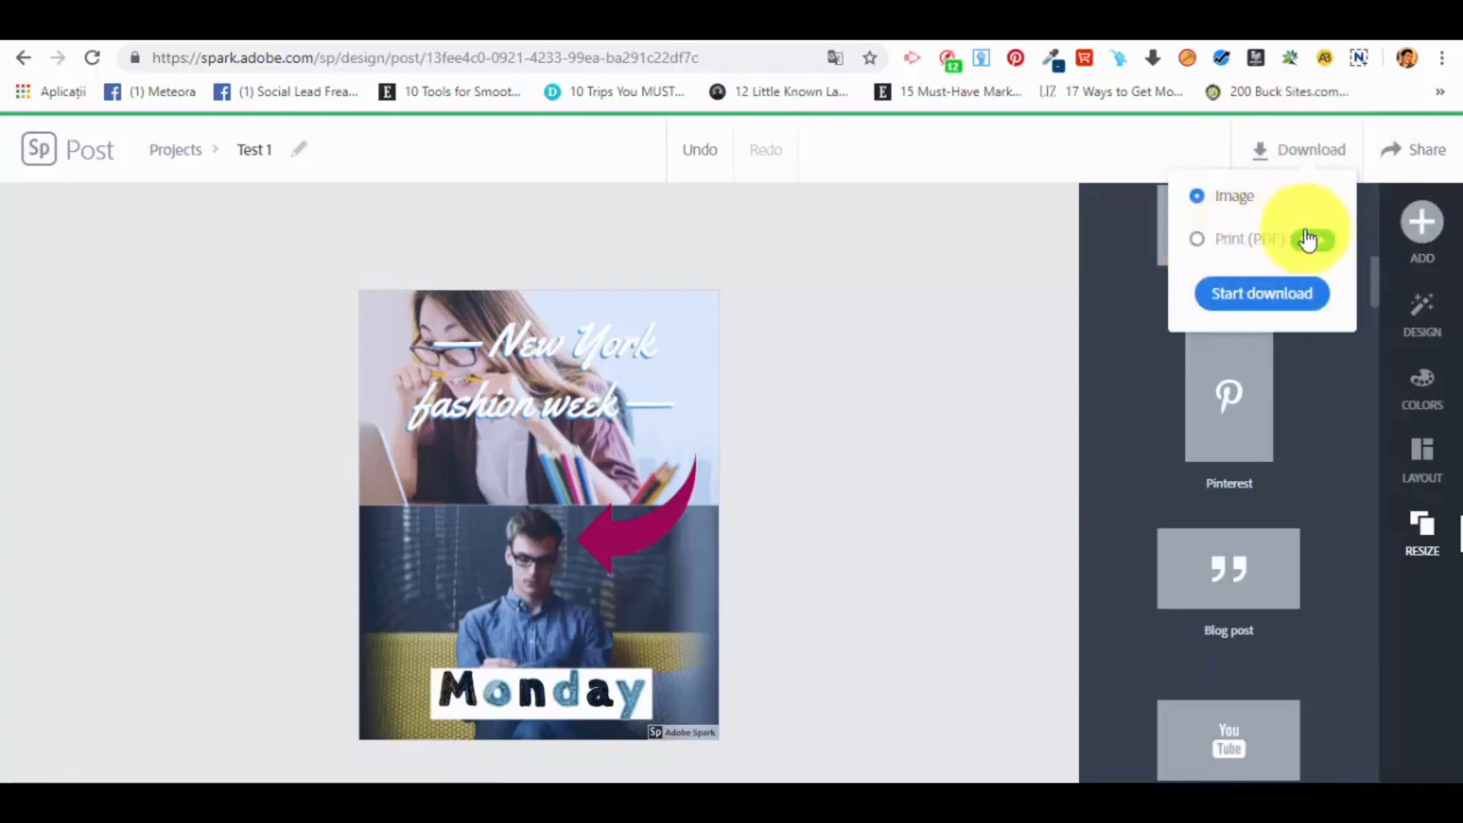
click(1265, 301)
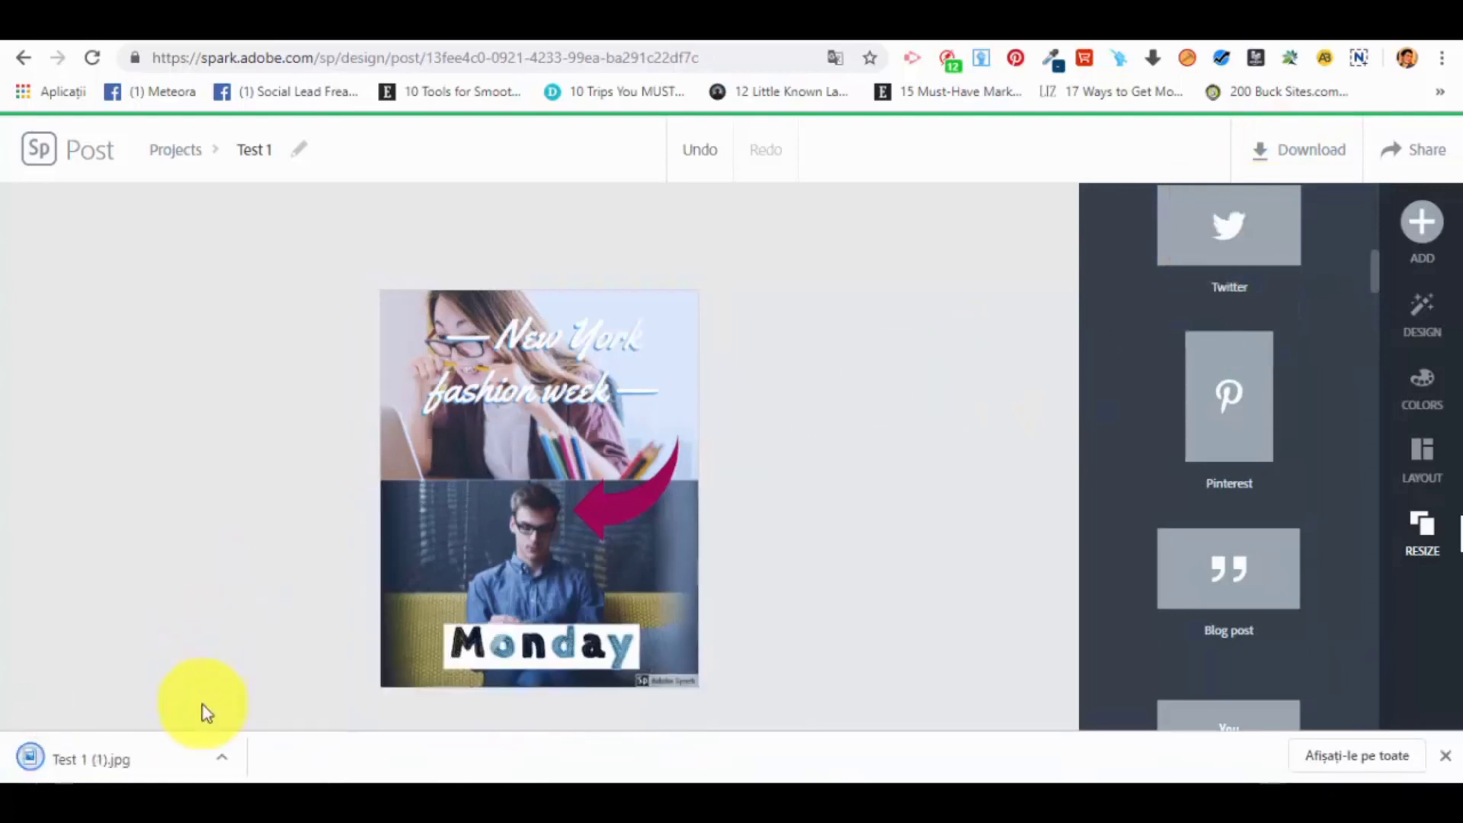
drag(172, 774, 224, 757)
click(222, 757)
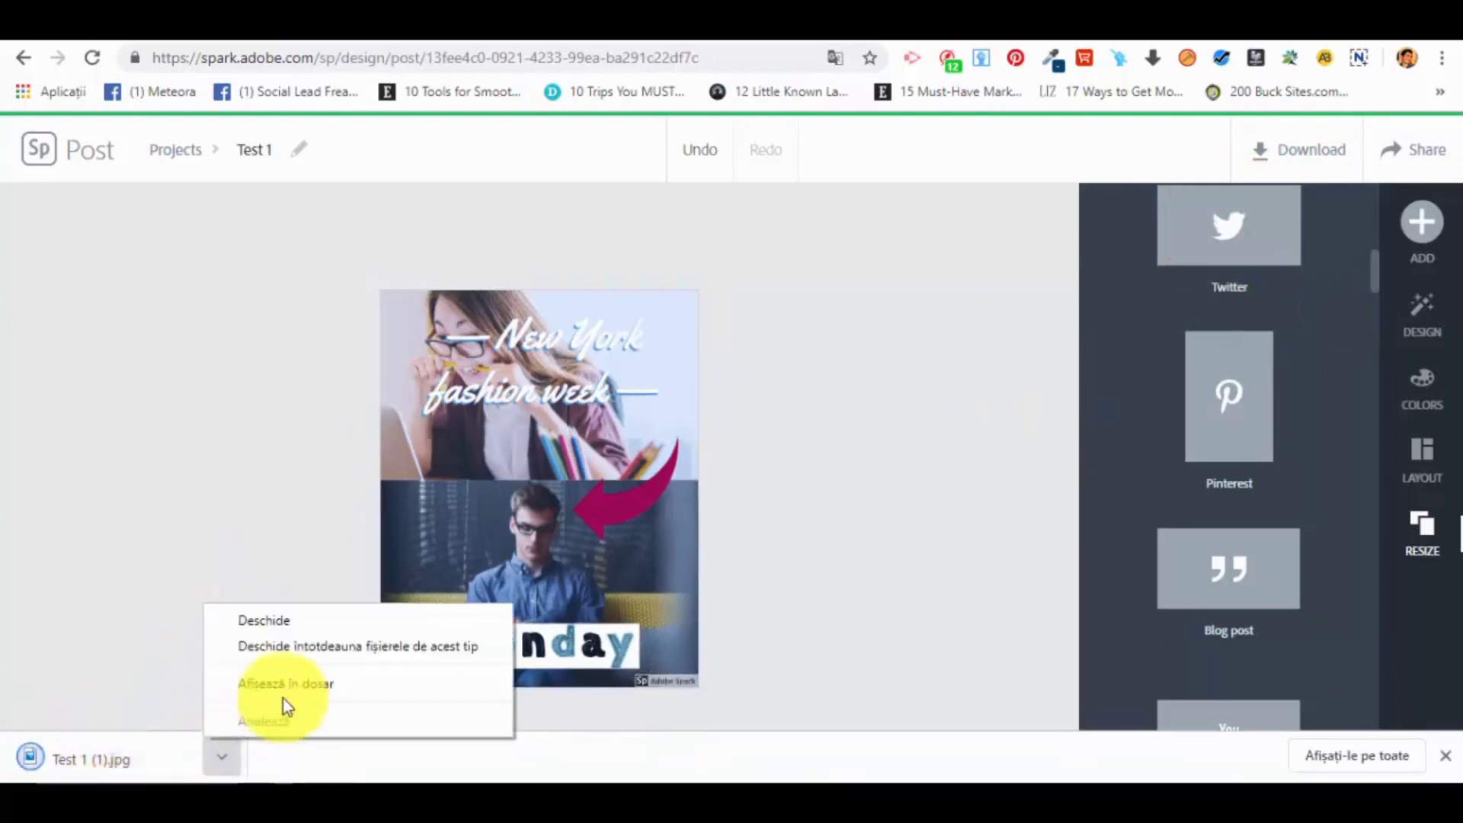
click(285, 686)
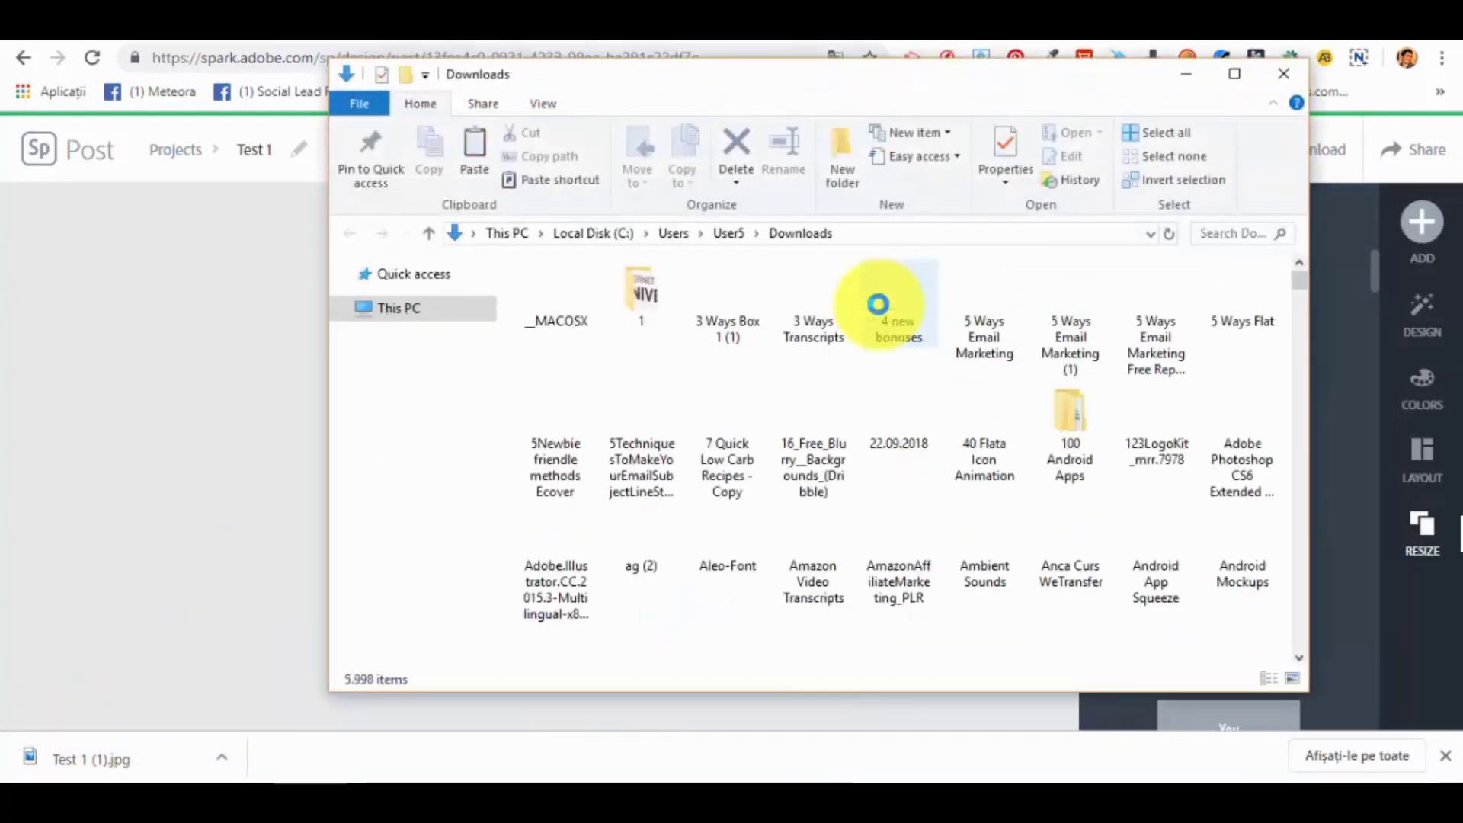
Step: View the downloaded "Test 1 (1)" image at full size, and close both the image and the Downloads folder
drag(1160, 596, 959, 345)
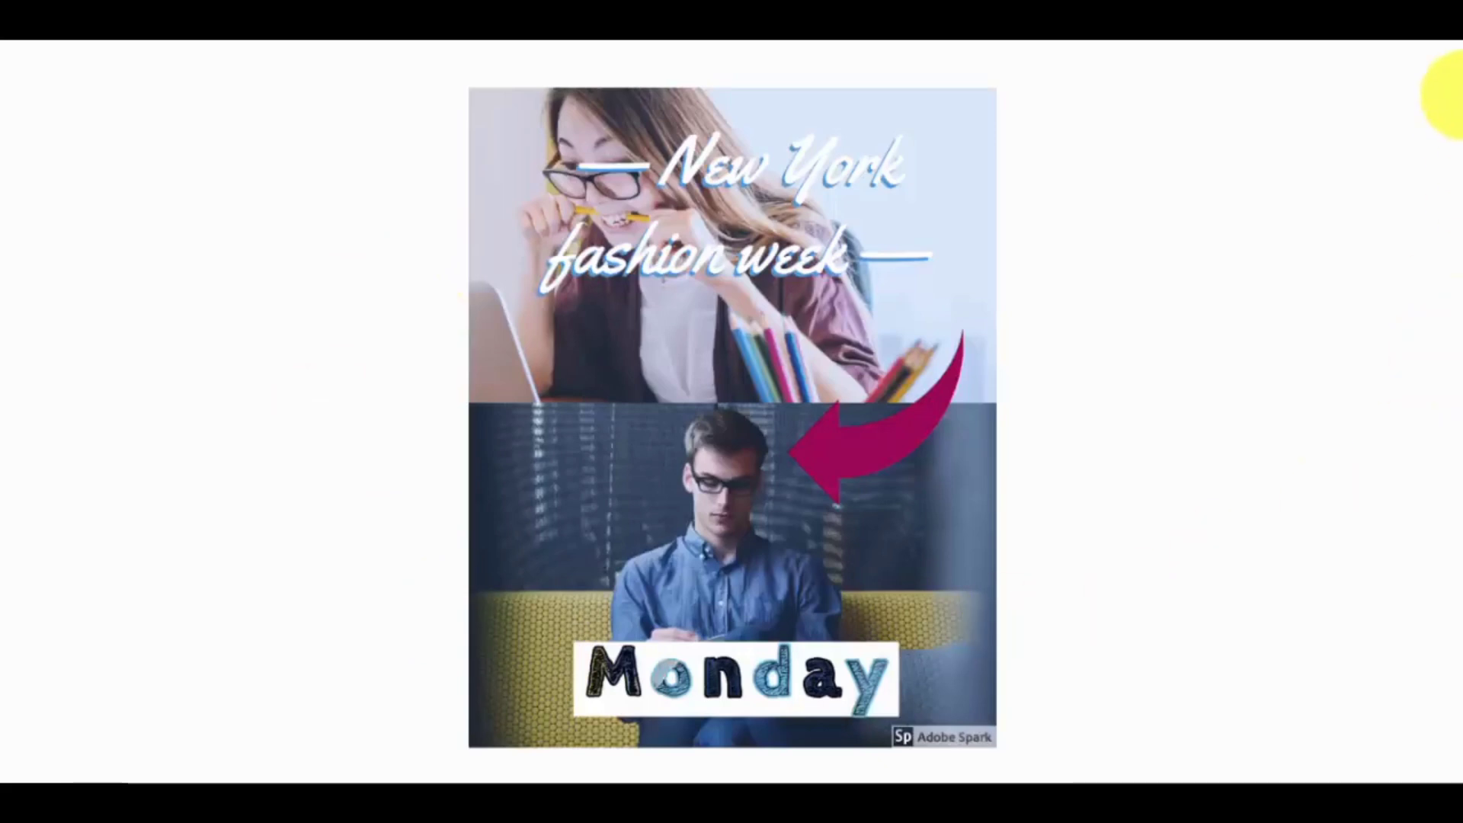
click(1442, 42)
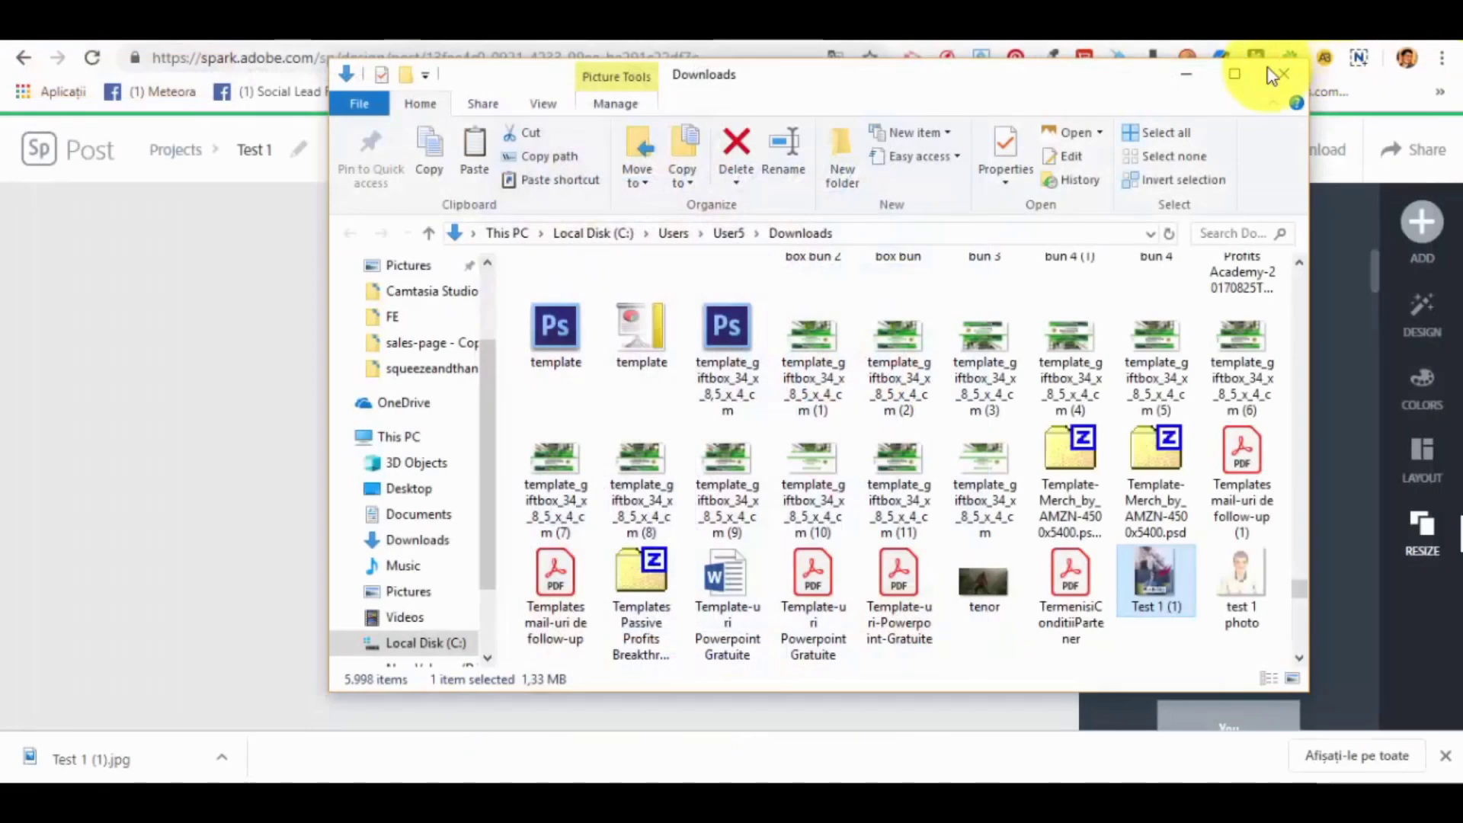
click(1283, 70)
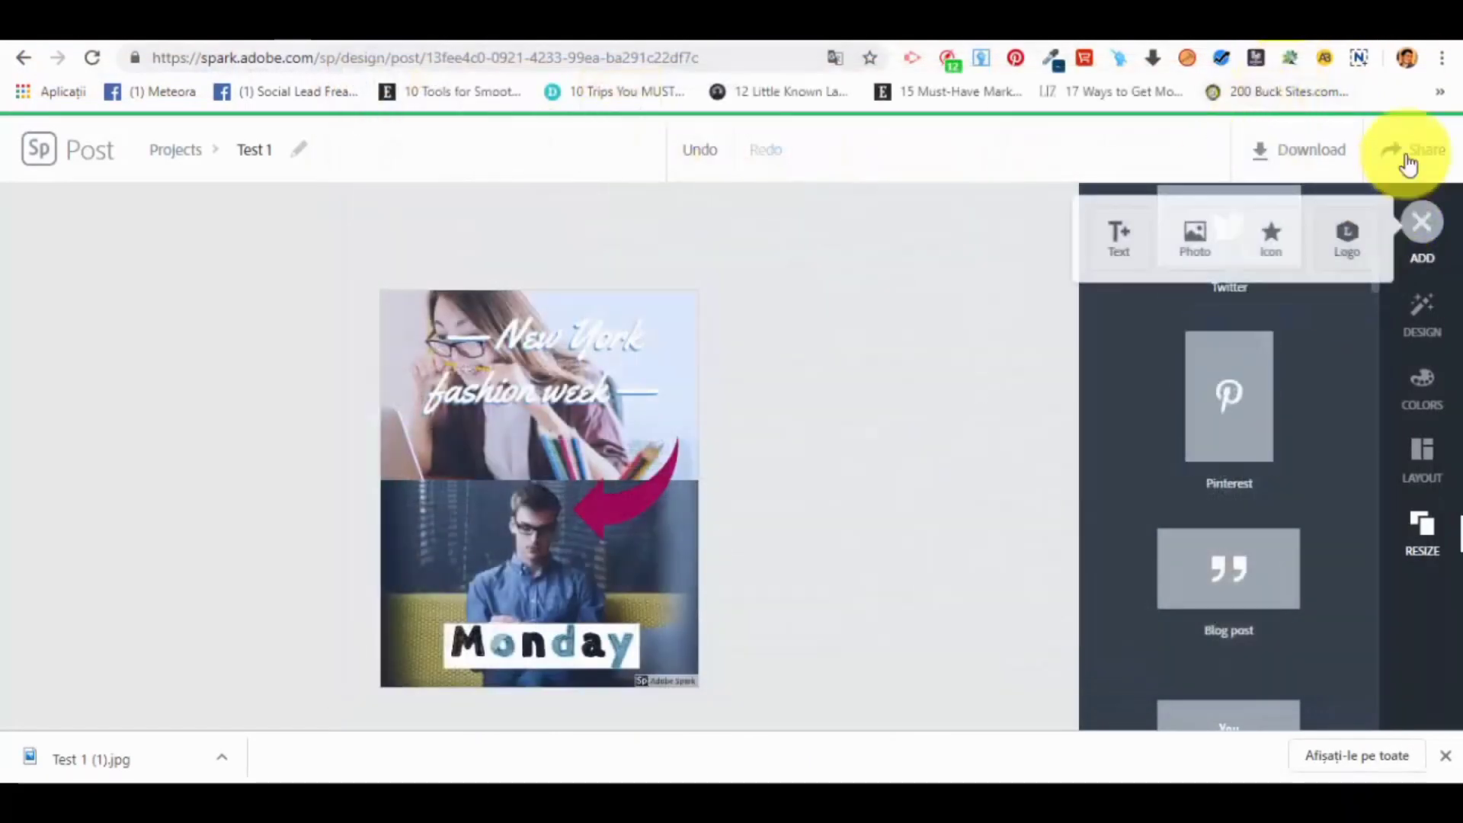
Step: Review the sharing options for the design and close them without sharing
click(1432, 156)
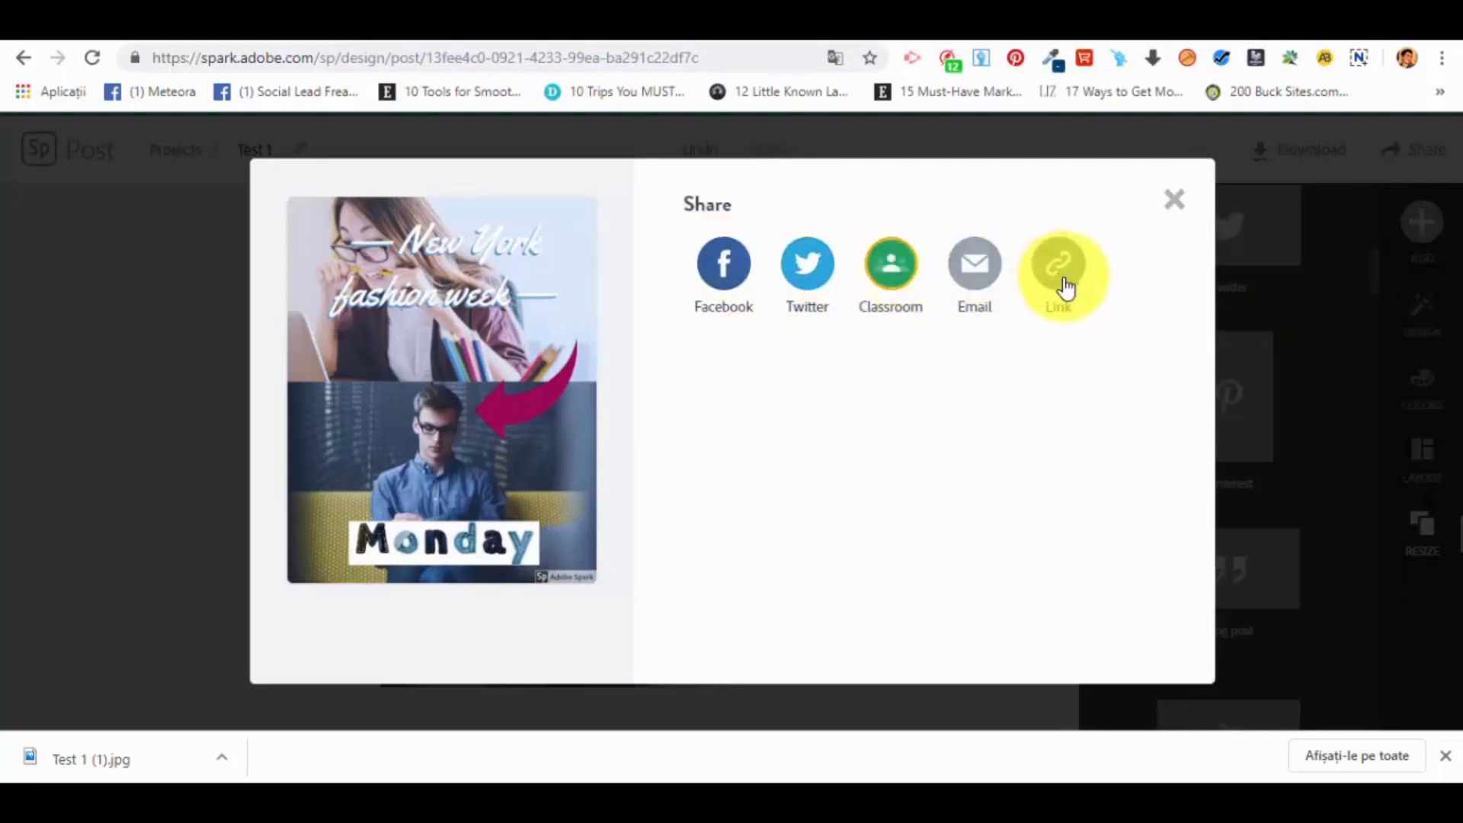
click(1174, 201)
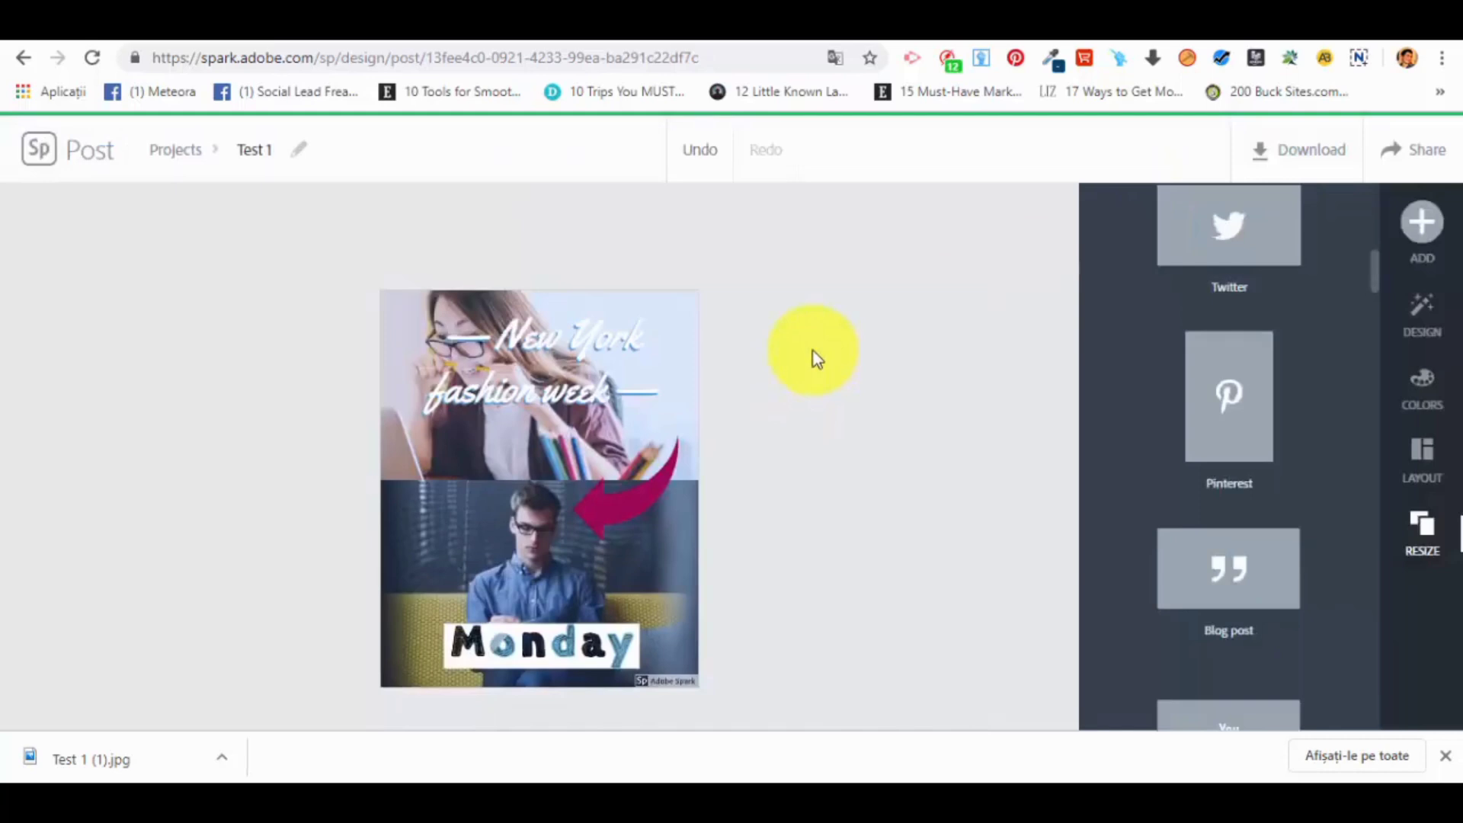